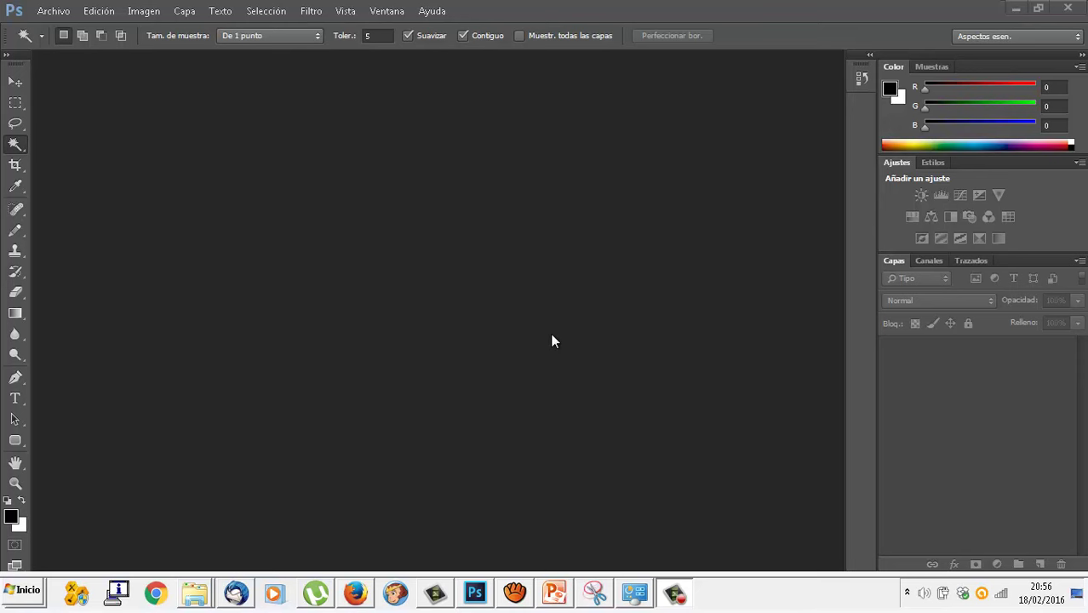
Start a new Photoshop document with width 1366 and height 768 pixels
{"action": "left_click", "coordinate": [53, 11]}
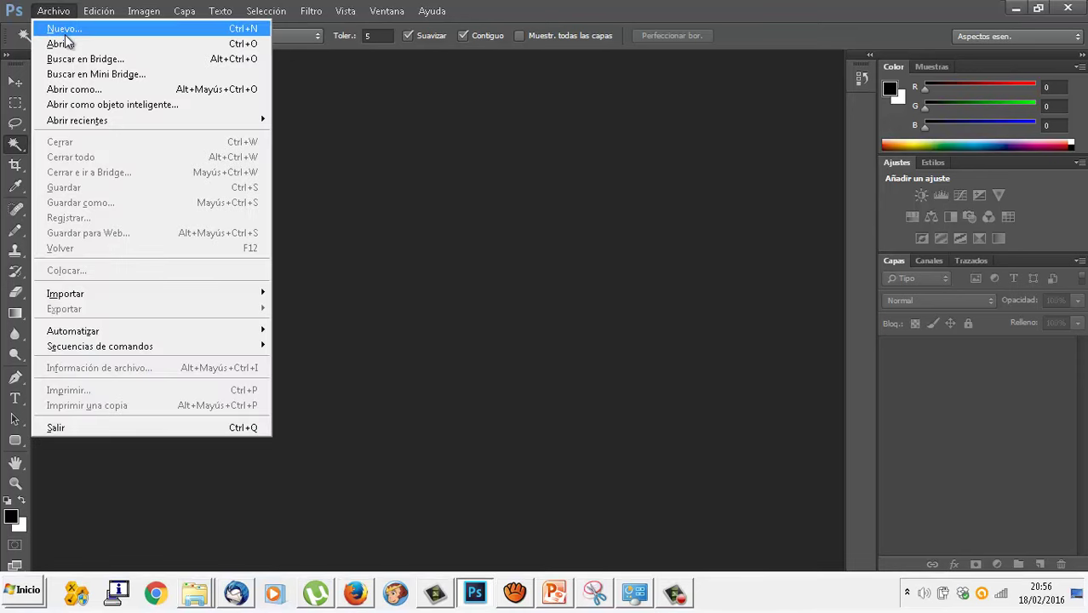
{"action": "left_click", "coordinate": [63, 27]}
{"action": "double_click", "coordinate": [432, 207]}
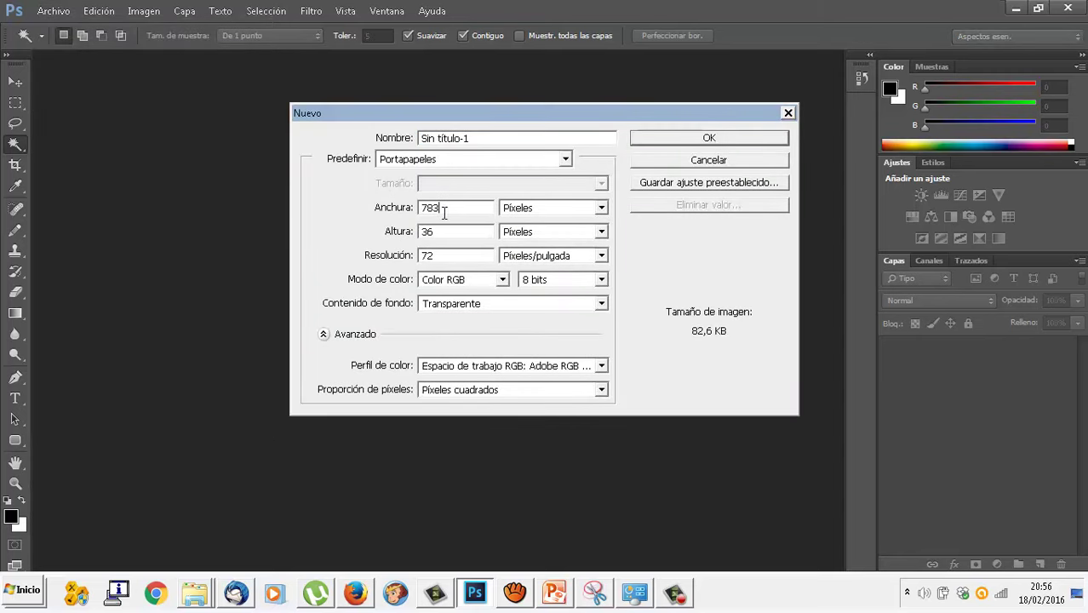
{"action": "type", "text": "1366"}
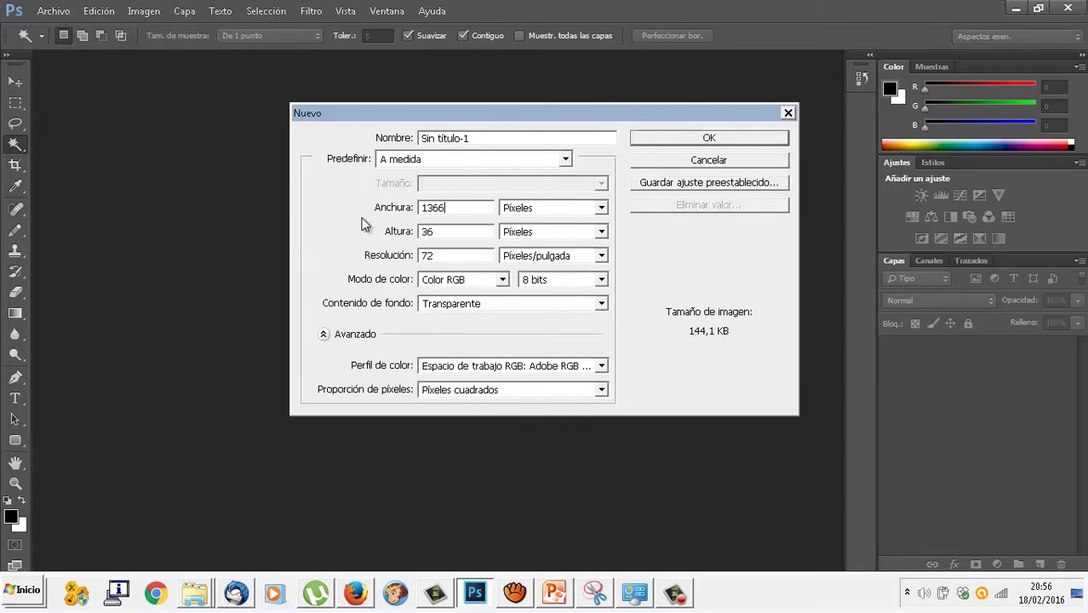
{"action": "key", "text": "Tab"}
{"action": "key", "text": "Tab"}
{"action": "type", "text": "768"}
{"action": "key", "text": "Tab"}
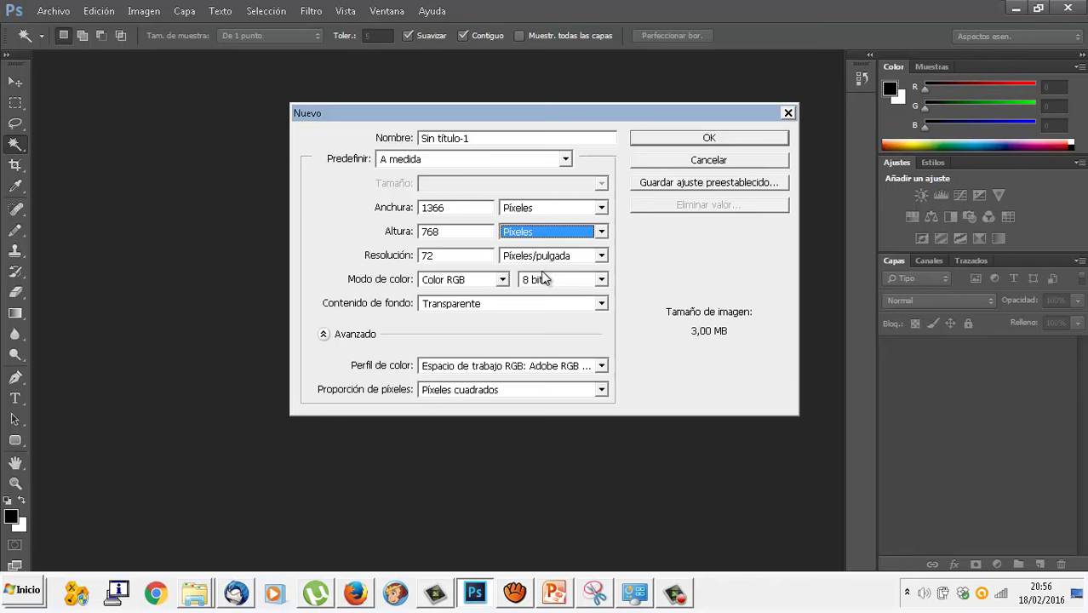
Snip the New document dialog showing the 1366 × 768 pixel settings
{"action": "left_click", "coordinate": [594, 588]}
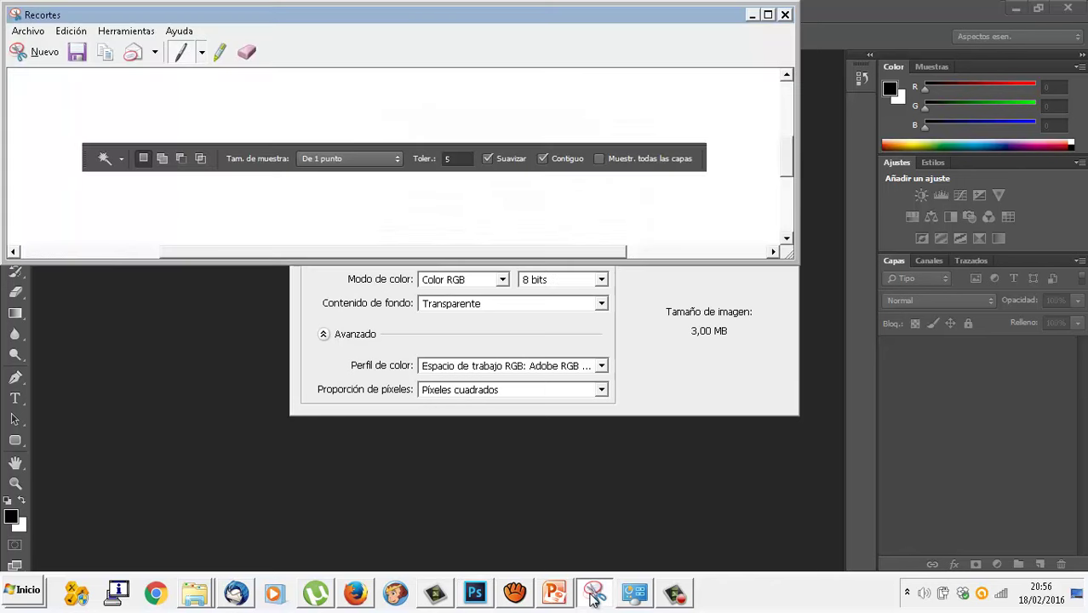
{"action": "left_click", "coordinate": [36, 49]}
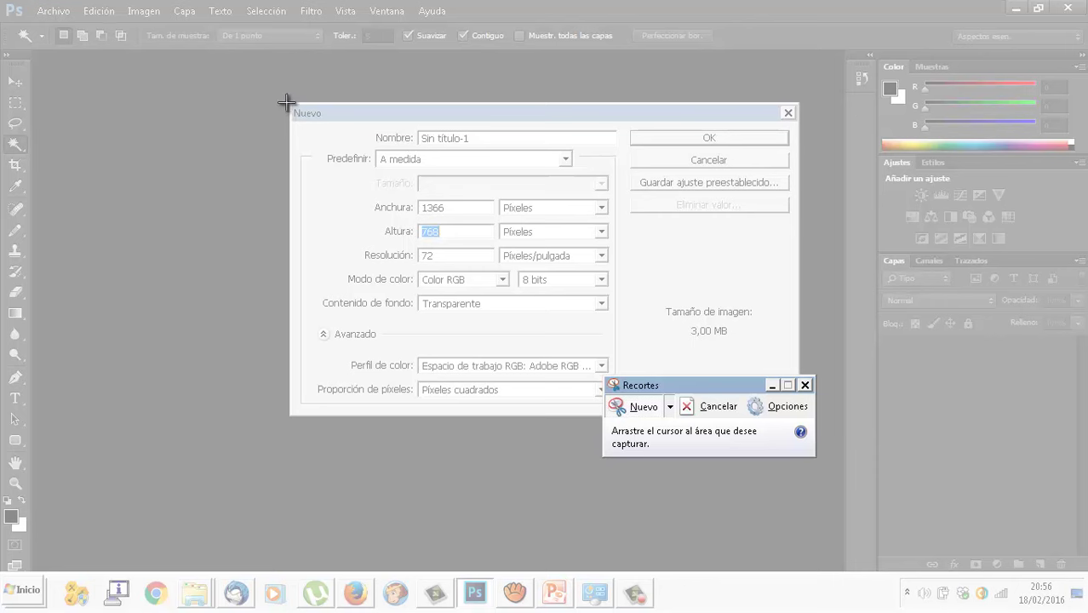
{"action": "left_click_drag", "start_coordinate": [287, 102], "coordinate": [799, 413]}
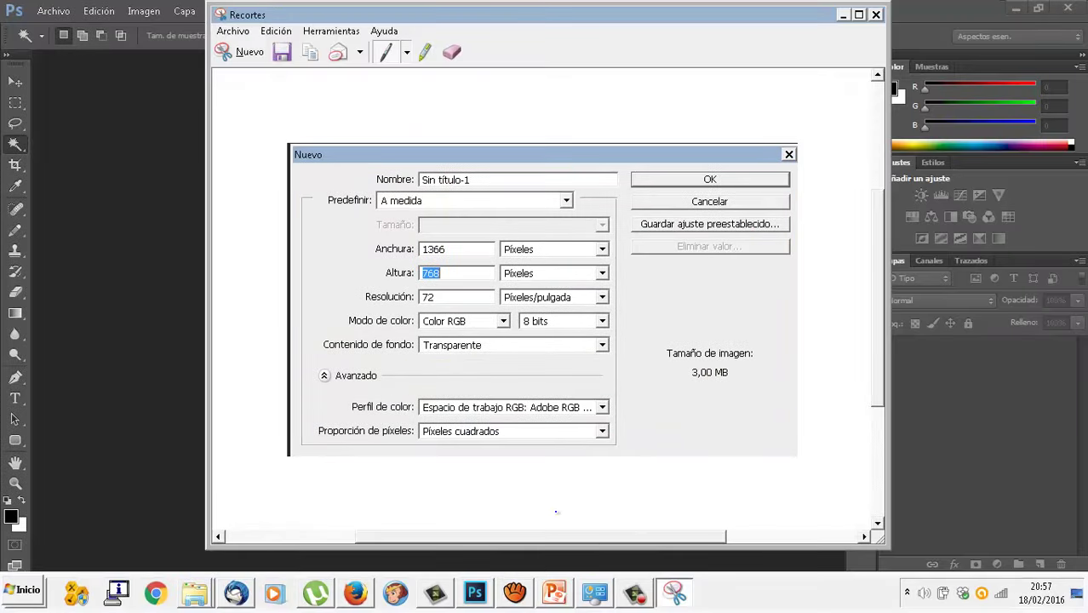
{"action": "left_click", "coordinate": [555, 593]}
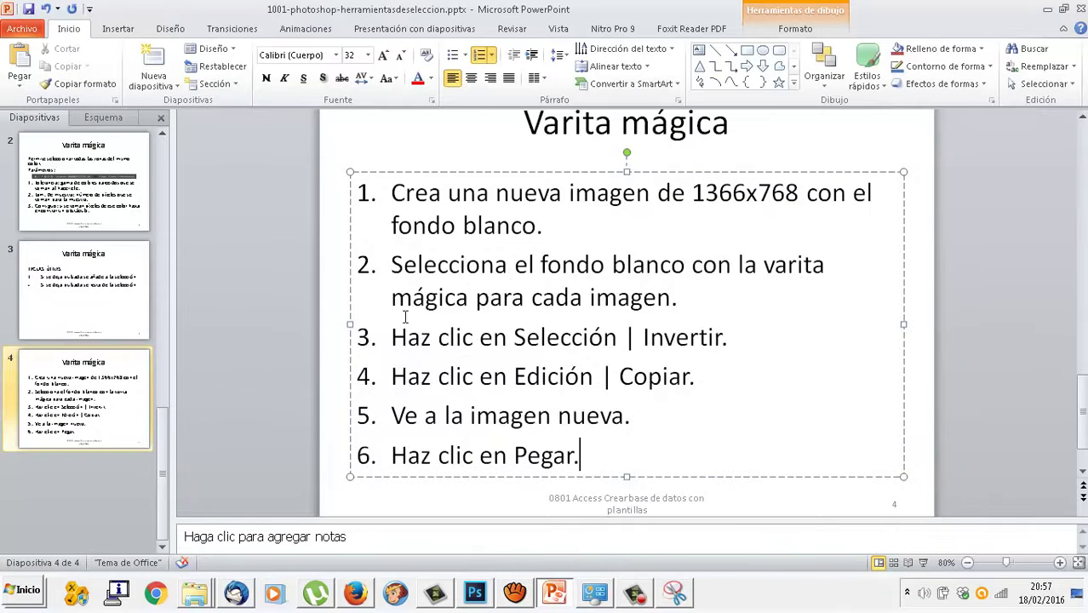
Duplicate slide 4, clear its step list and paste the new-image dialog snip
{"action": "right_click", "coordinate": [79, 401]}
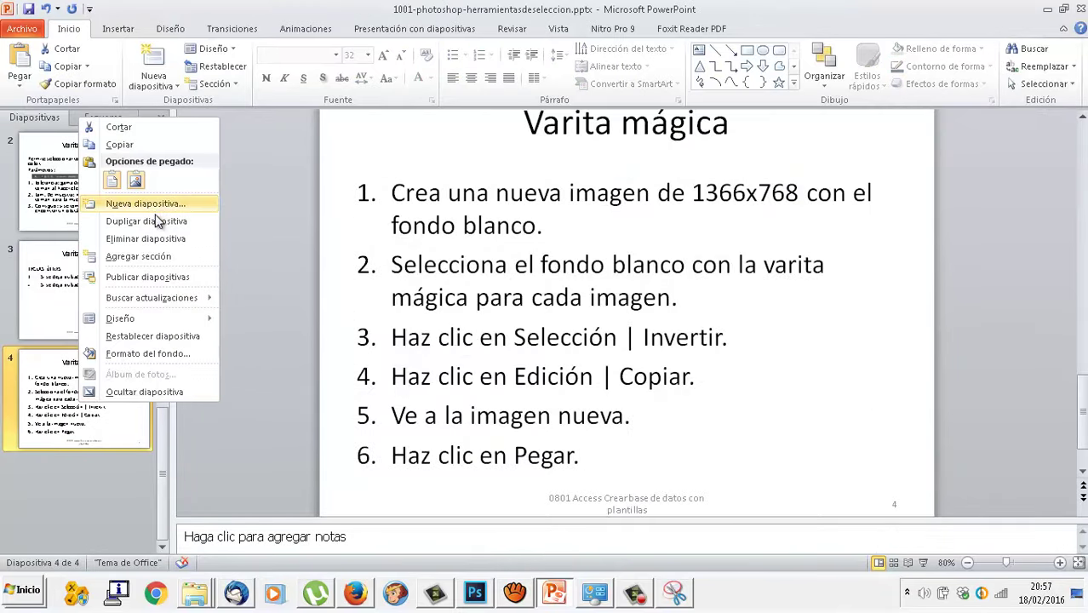
{"action": "left_click", "coordinate": [158, 223]}
{"action": "left_click", "coordinate": [456, 338]}
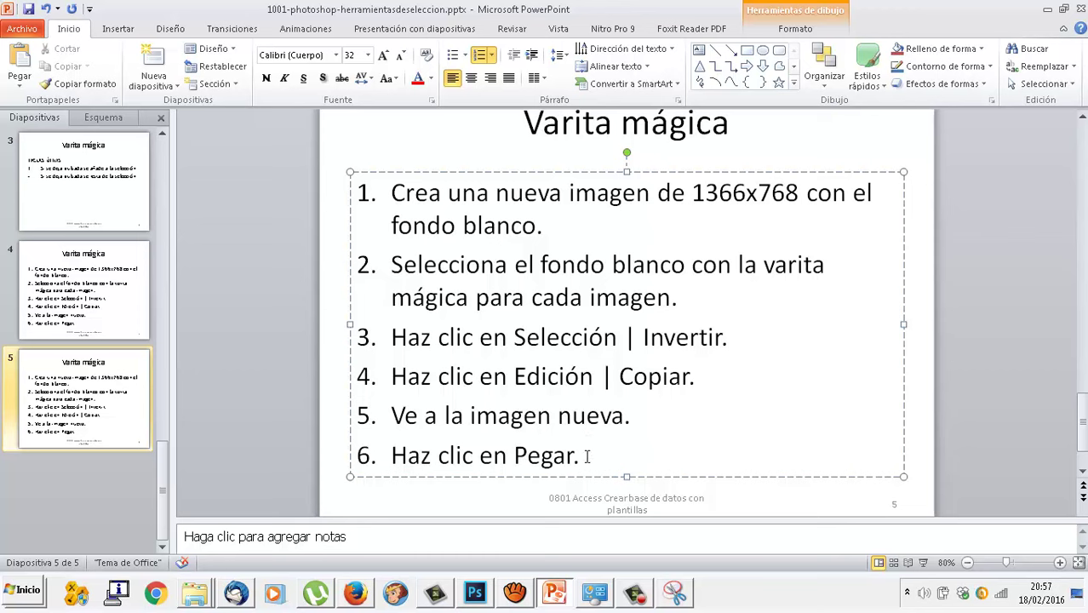
{"action": "key", "text": "ctrl+a"}
{"action": "key", "text": "Delete"}
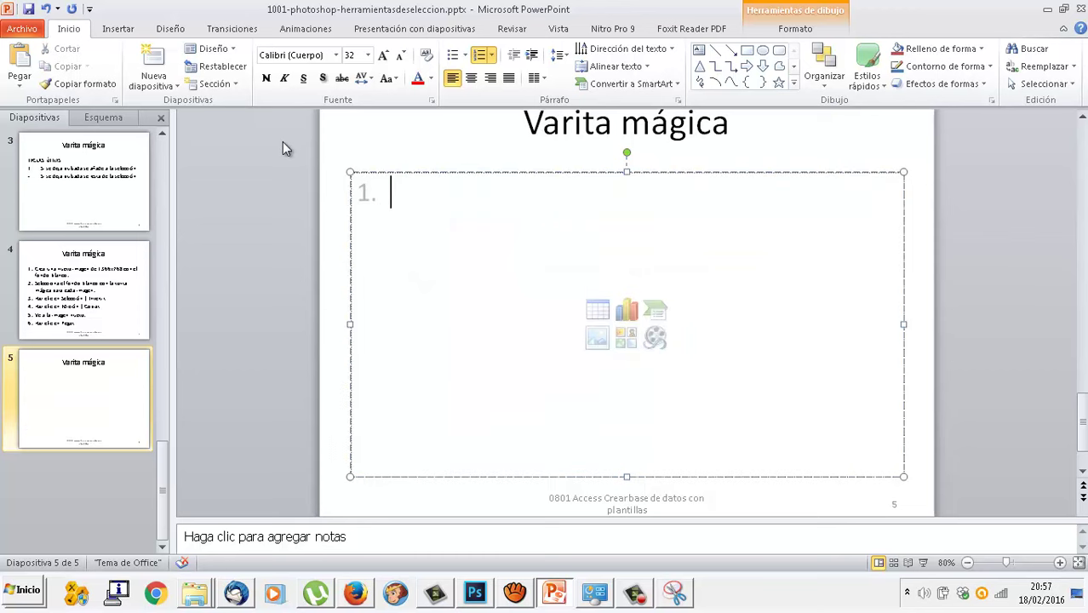
{"action": "key", "text": "BackSpace"}
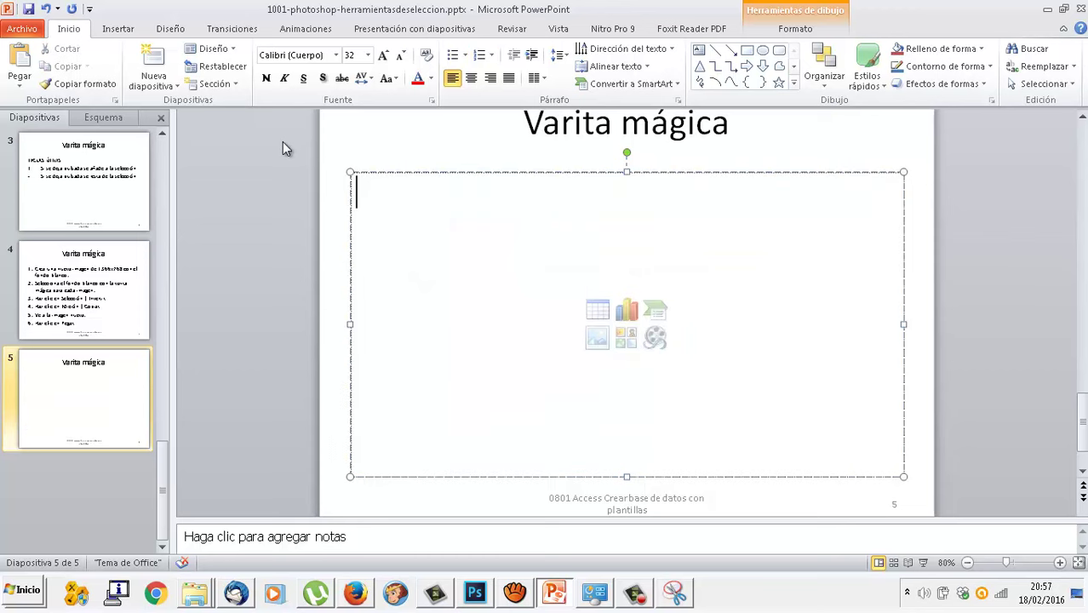
{"action": "key", "text": "ctrl+v"}
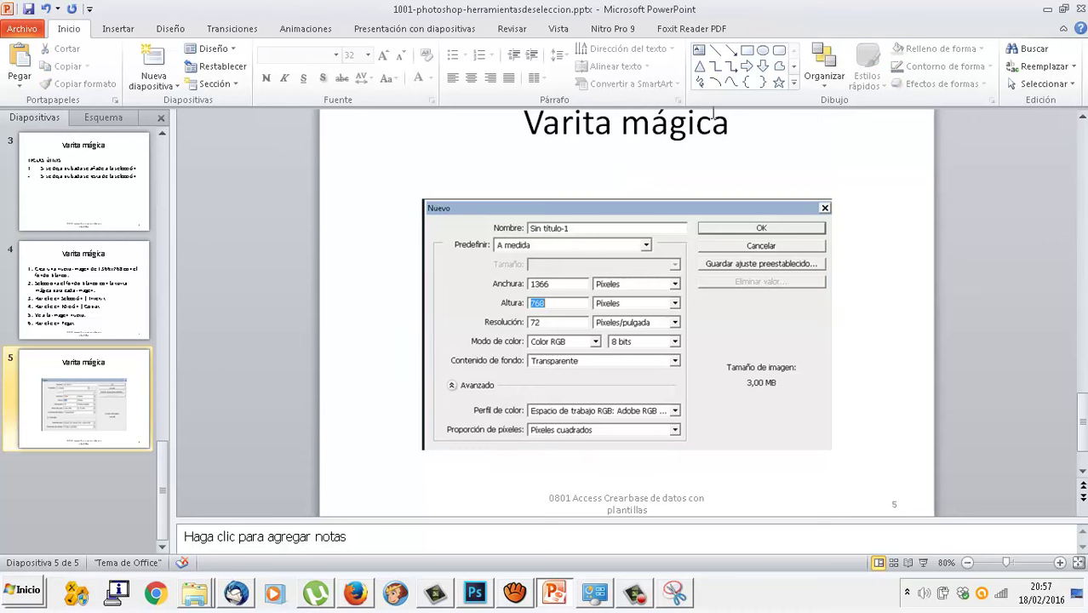
Extend the slide title to 'Varita mágica: archivo nuevo'
{"action": "left_click", "coordinate": [726, 119]}
{"action": "type", "text": ": a"}
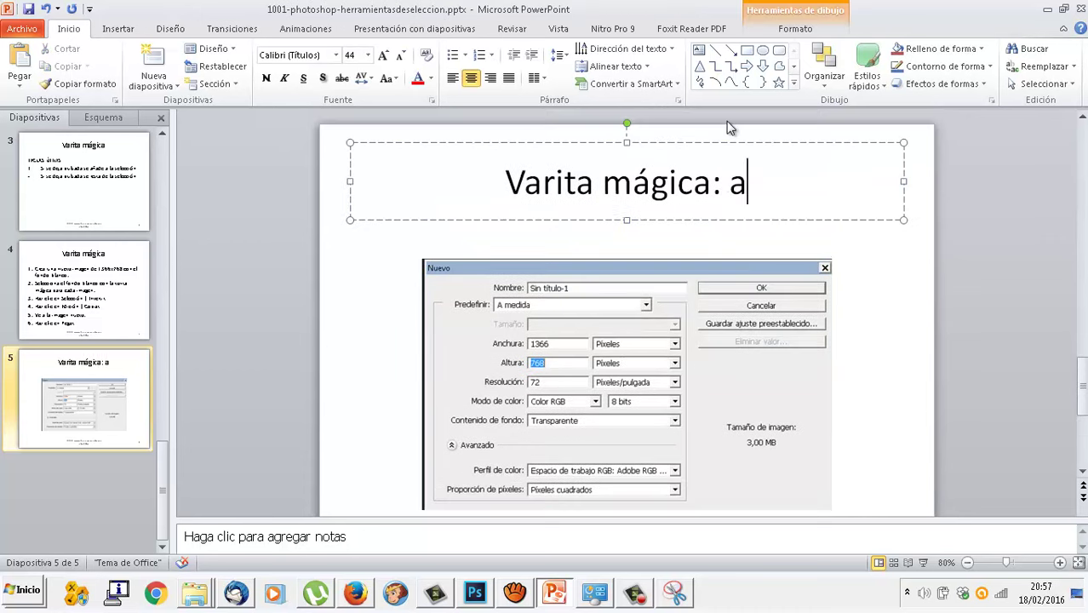
{"action": "type", "text": "rchiov nue"}
{"action": "key", "text": "BackSpace"}
{"action": "key", "text": "BackSpace"}
{"action": "key", "text": "BackSpace"}
{"action": "key", "text": "BackSpace"}
{"action": "key", "text": "BackSpace"}
{"action": "key", "text": "BackSpace"}
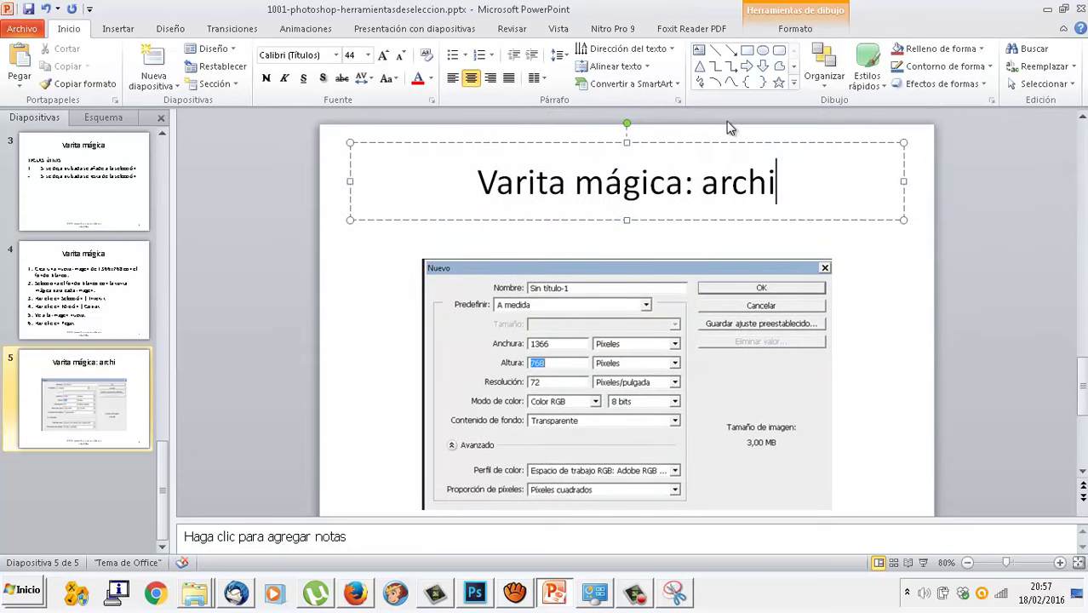
{"action": "type", "text": "vo nuevo"}
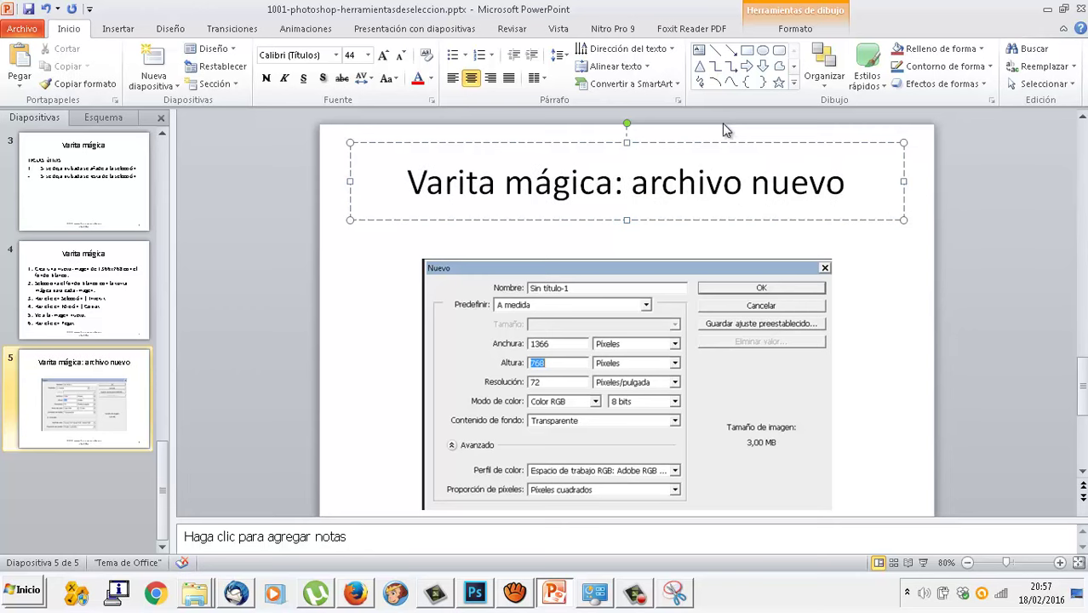
Set the background contents to White and create the 1366 × 768 image
{"action": "left_click", "coordinate": [487, 594]}
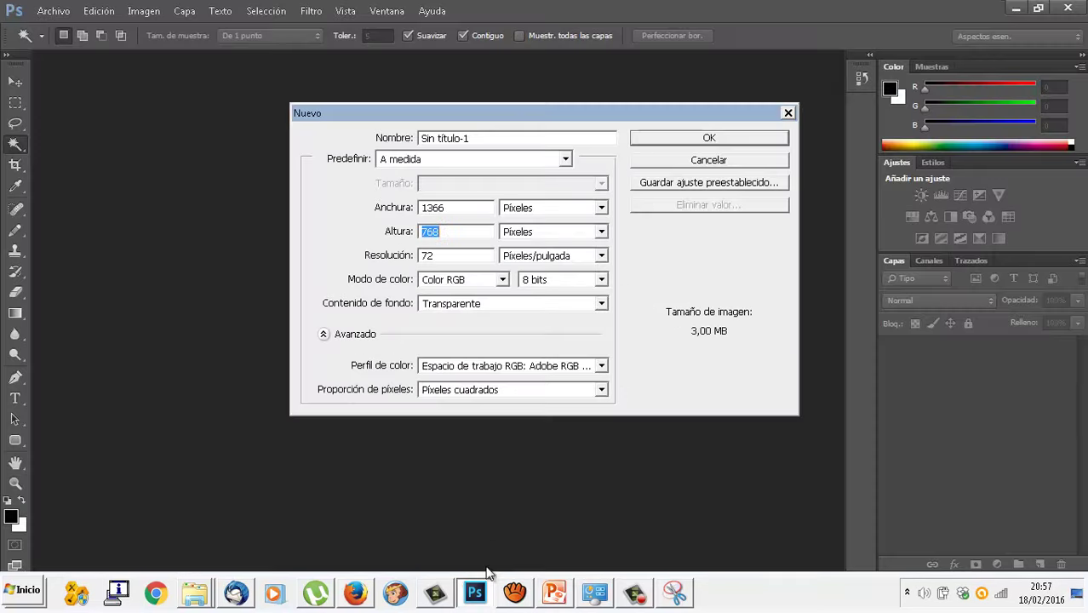
{"action": "left_click", "coordinate": [482, 307]}
{"action": "left_click", "coordinate": [482, 318]}
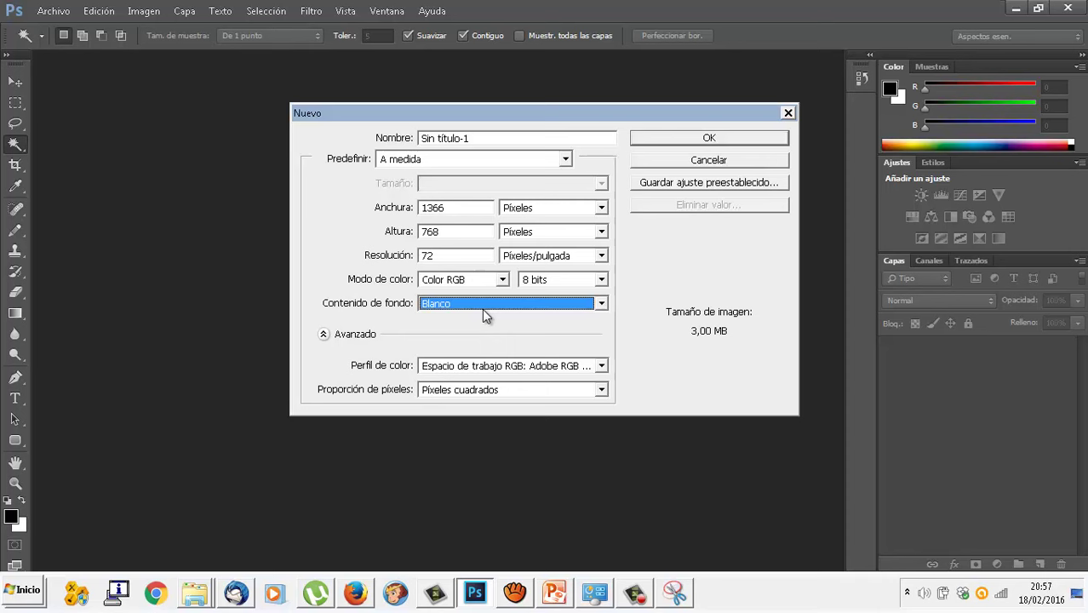
{"action": "left_click", "coordinate": [668, 138]}
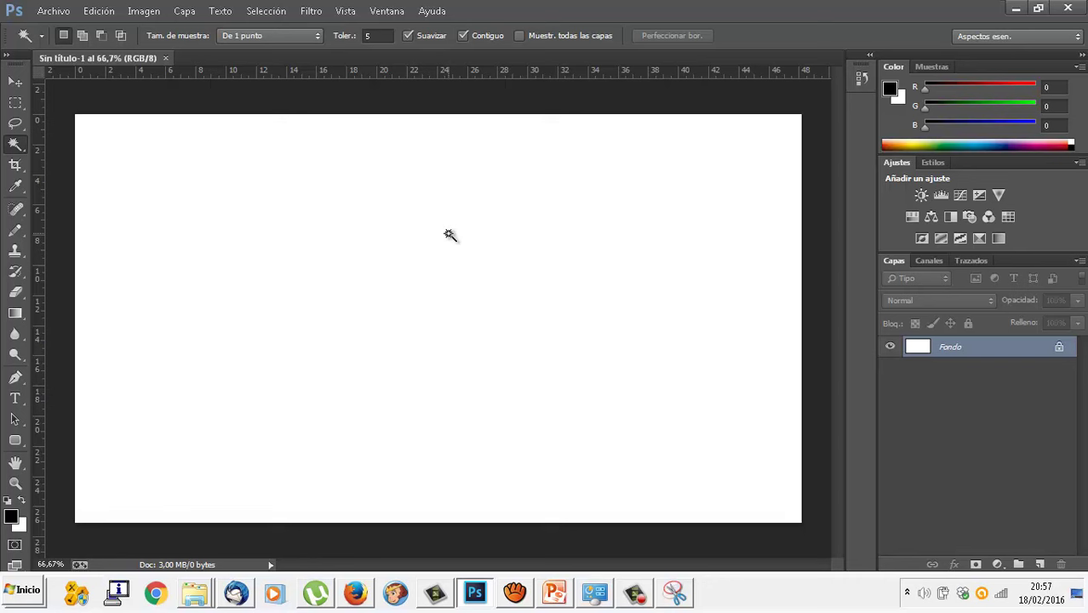
Snip the Layers panel showing the single Fondo layer
{"action": "left_click", "coordinate": [674, 594]}
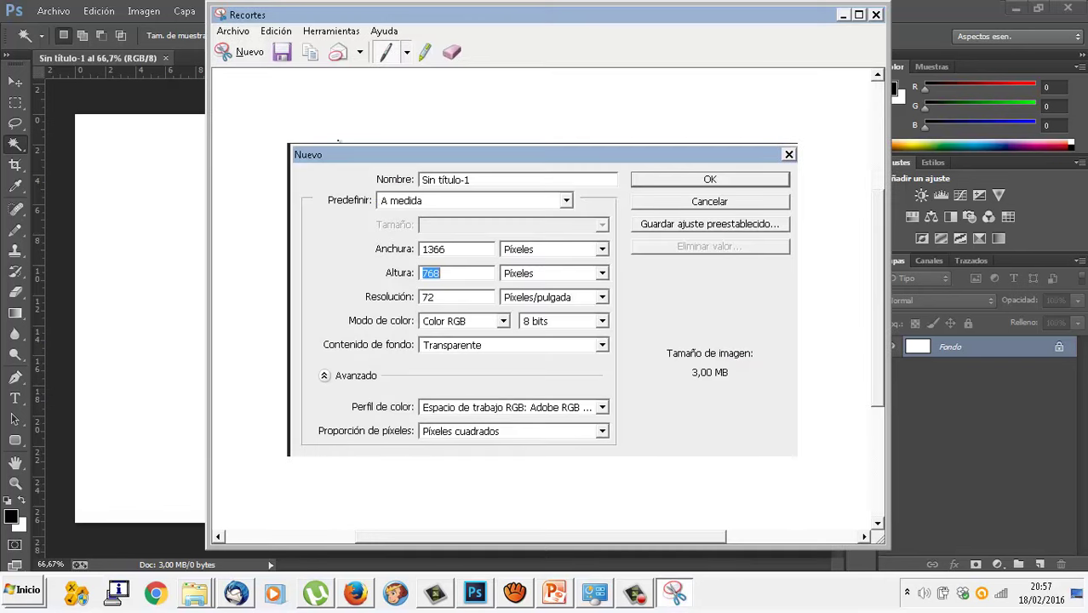
{"action": "left_click", "coordinate": [247, 52]}
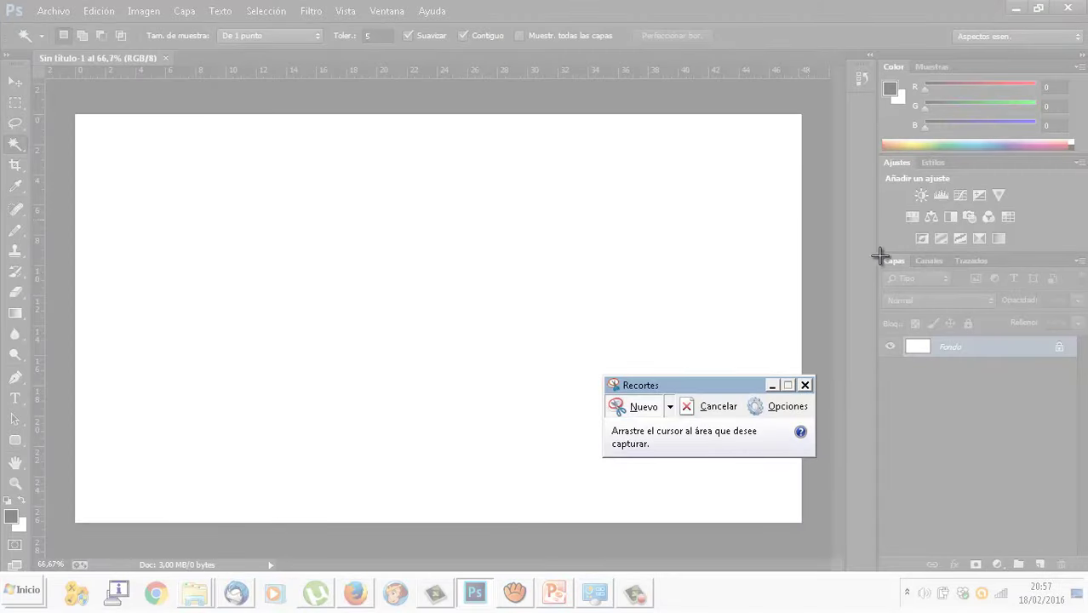
{"action": "left_click_drag", "start_coordinate": [879, 252], "coordinate": [1085, 403]}
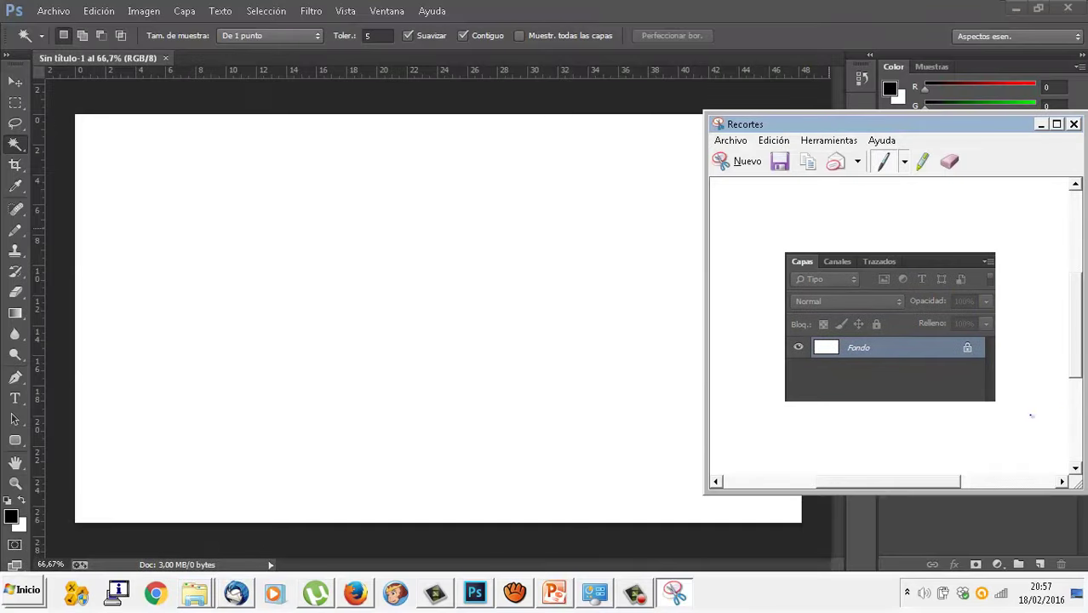
{"action": "left_click", "coordinate": [554, 593]}
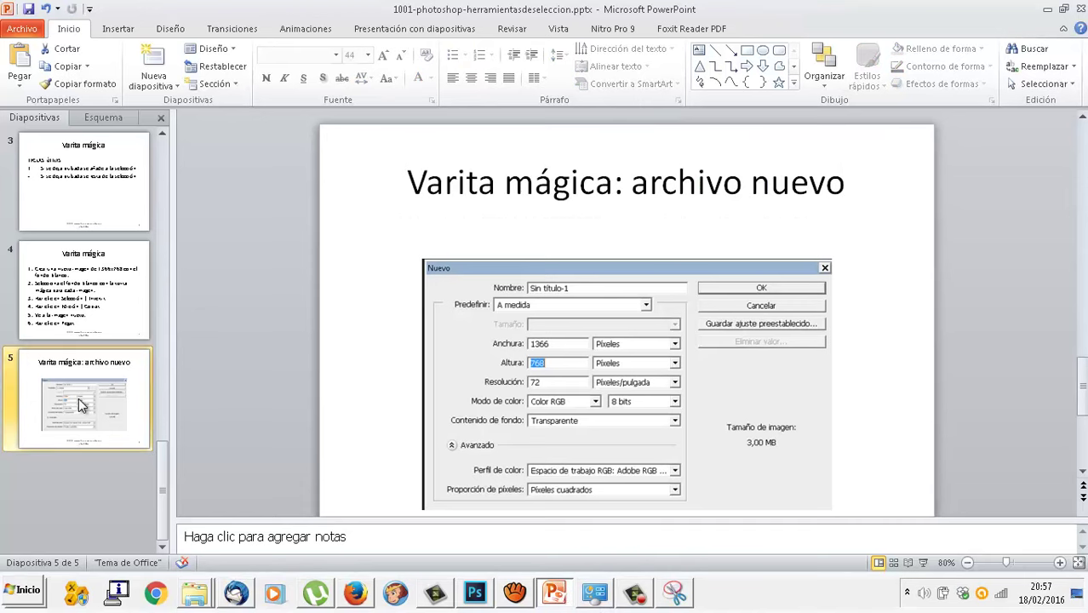
Duplicate slide 5 as slide 6 titled 'Varita mágica: paleta Capas inicial'
{"action": "right_click", "coordinate": [73, 110]}
{"action": "left_click", "coordinate": [188, 211]}
{"action": "left_click", "coordinate": [534, 164]}
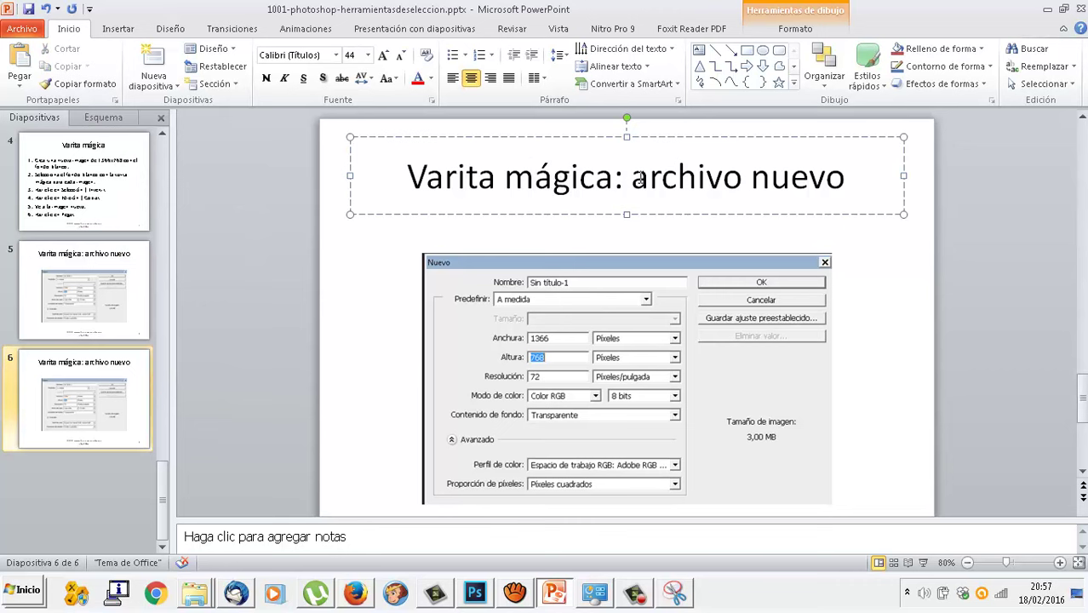
{"action": "left_click_drag", "start_coordinate": [634, 177], "coordinate": [879, 170]}
{"action": "type", "text": "paleta"}
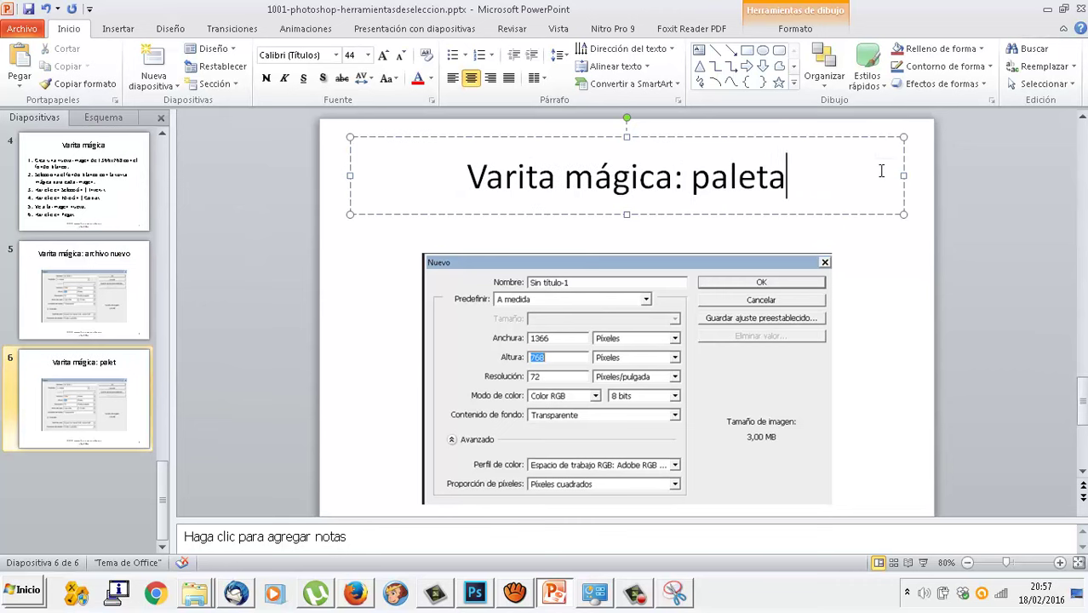
{"action": "type", "text": " Capas in"}
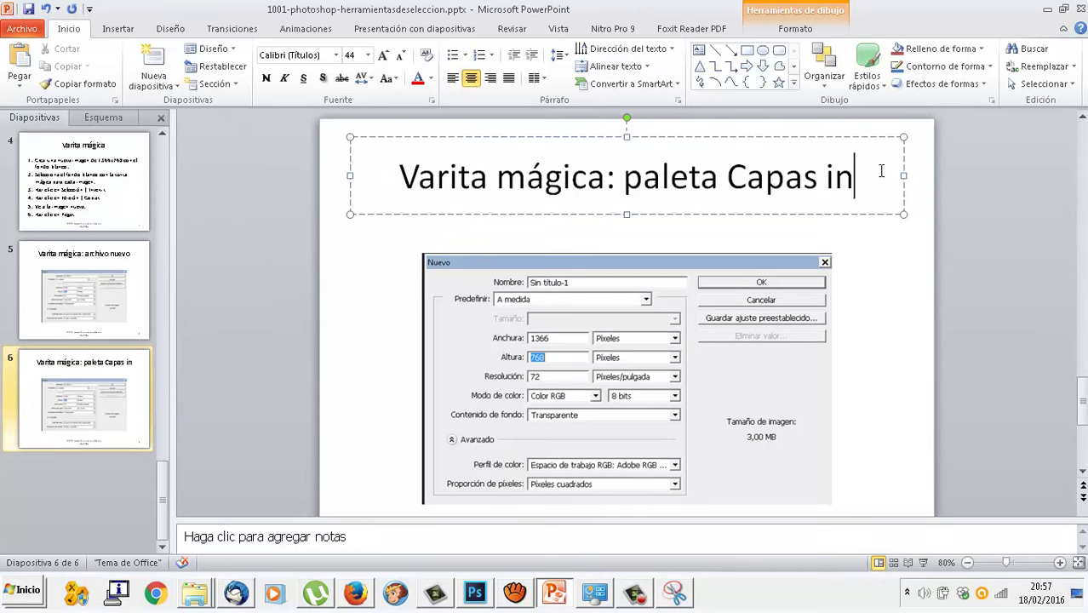
{"action": "type", "text": "icial"}
Replace slide 6's picture with the Layers panel snip, moved up and enlarged
{"action": "left_click", "coordinate": [758, 364]}
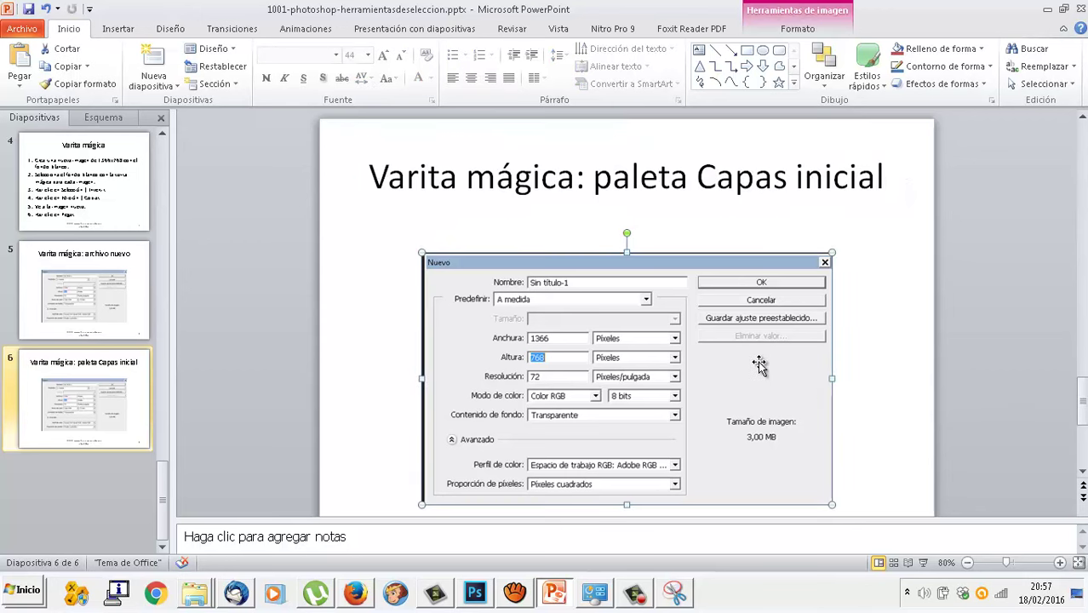
{"action": "key", "text": "Delete"}
{"action": "key", "text": "ctrl+v"}
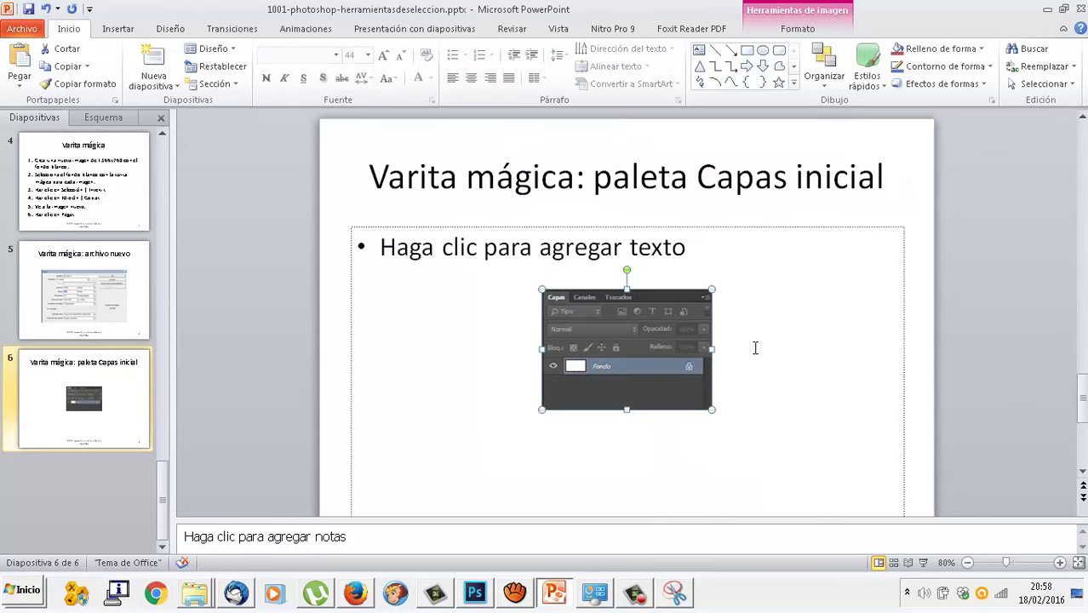
{"action": "left_click_drag", "start_coordinate": [672, 340], "coordinate": [596, 274]}
{"action": "left_click_drag", "start_coordinate": [637, 344], "coordinate": [736, 471]}
{"action": "left_click_drag", "start_coordinate": [704, 427], "coordinate": [665, 427]}
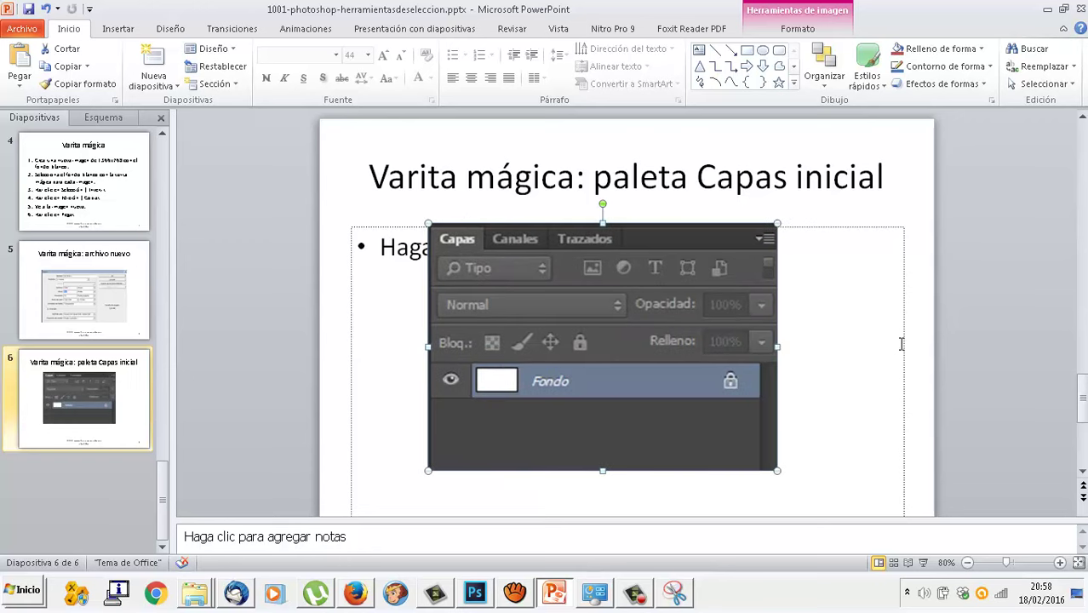
{"action": "left_click", "coordinate": [903, 344]}
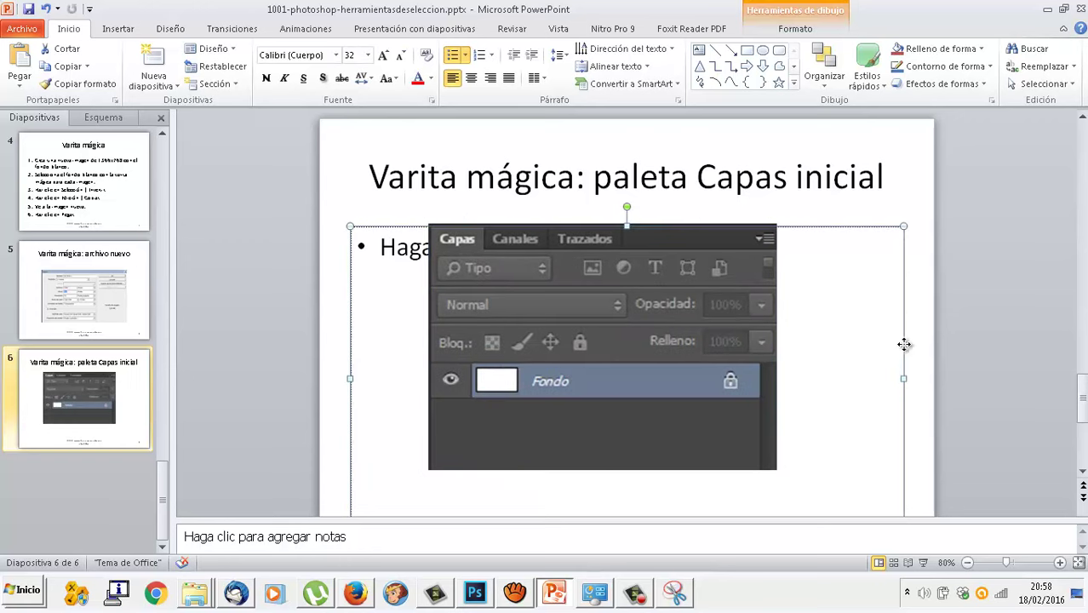
Duplicate slide 6 as slide 7 and minimize PowerPoint
{"action": "right_click", "coordinate": [42, 398]}
{"action": "left_click", "coordinate": [123, 217]}
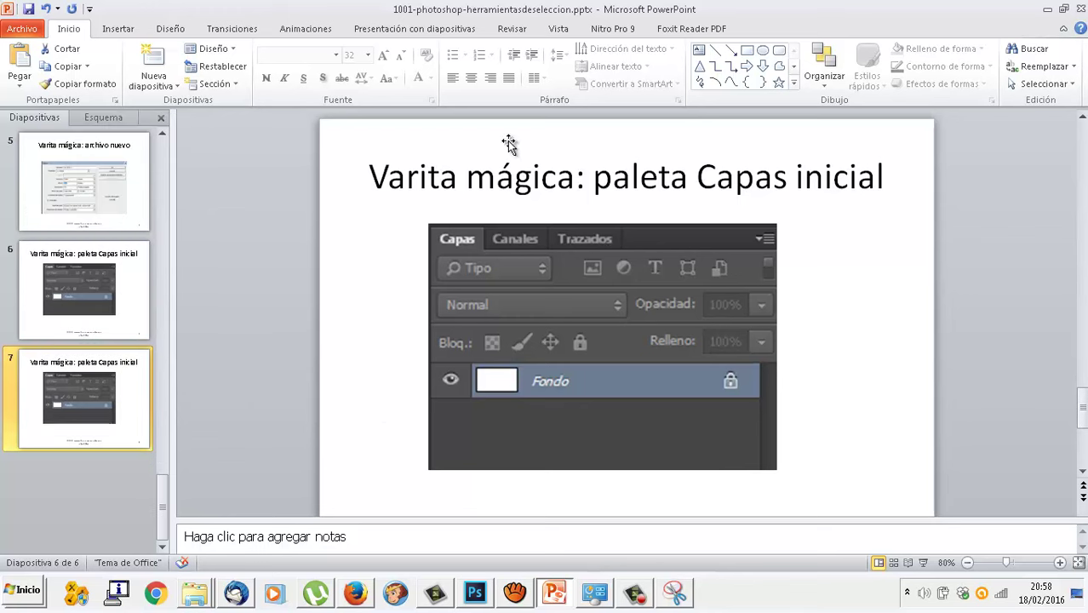
{"action": "left_click", "coordinate": [1046, 10]}
Open ironman.jpg, leaving its missing colour profile unmodified
{"action": "left_click", "coordinate": [53, 11]}
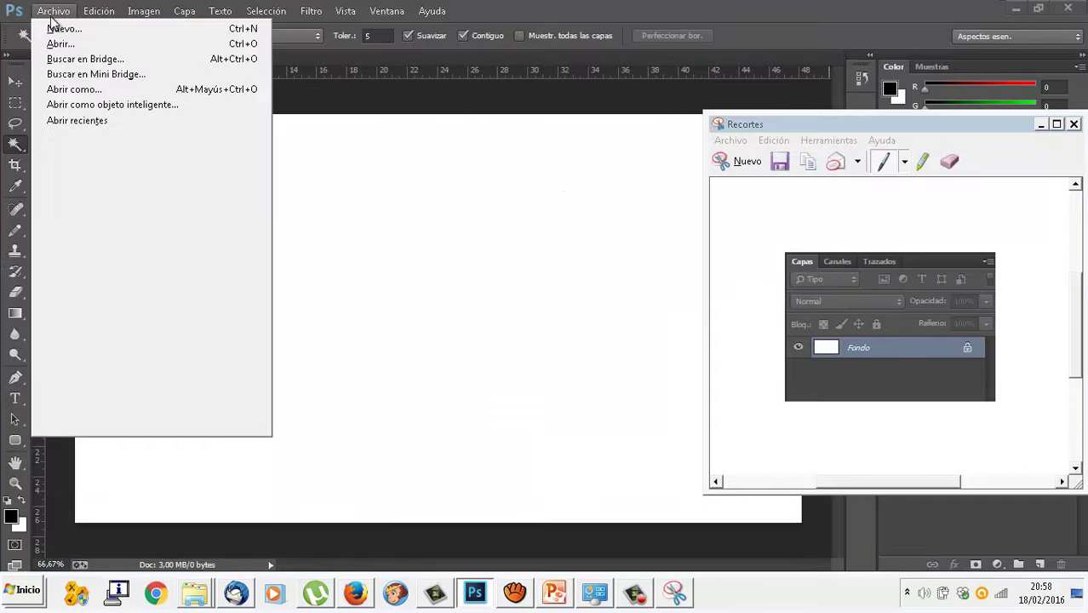
{"action": "left_click", "coordinate": [51, 41]}
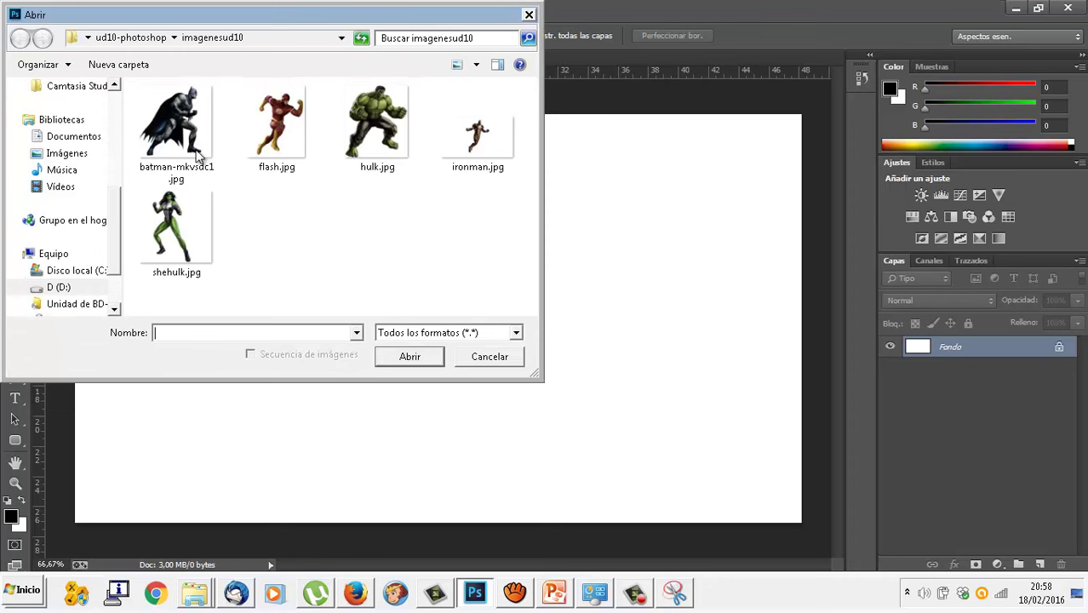
{"action": "double_click", "coordinate": [470, 132]}
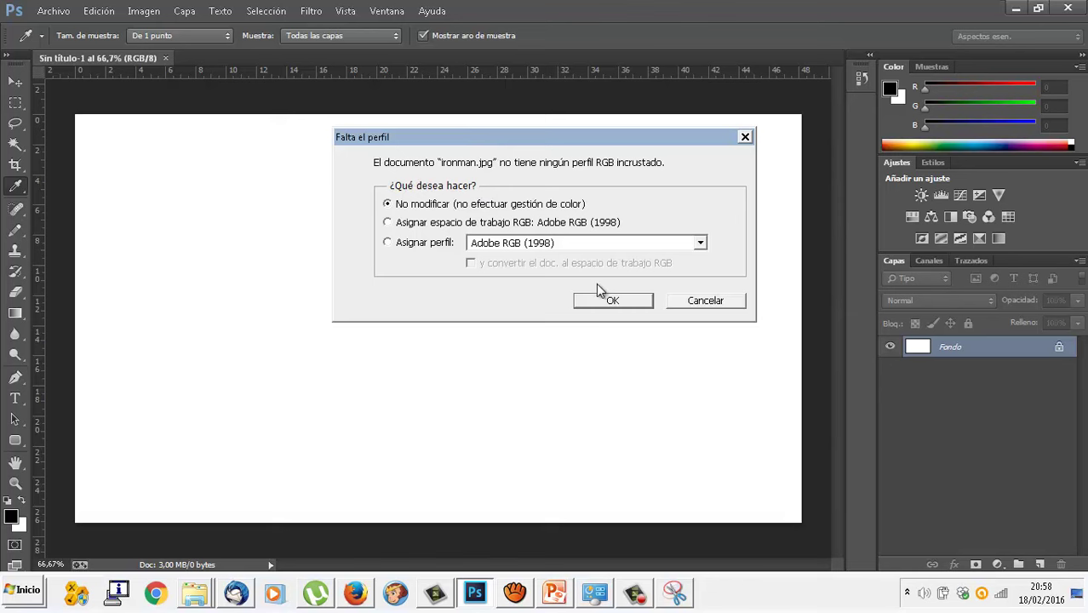
{"action": "left_click", "coordinate": [614, 303]}
{"action": "key", "text": "w"}
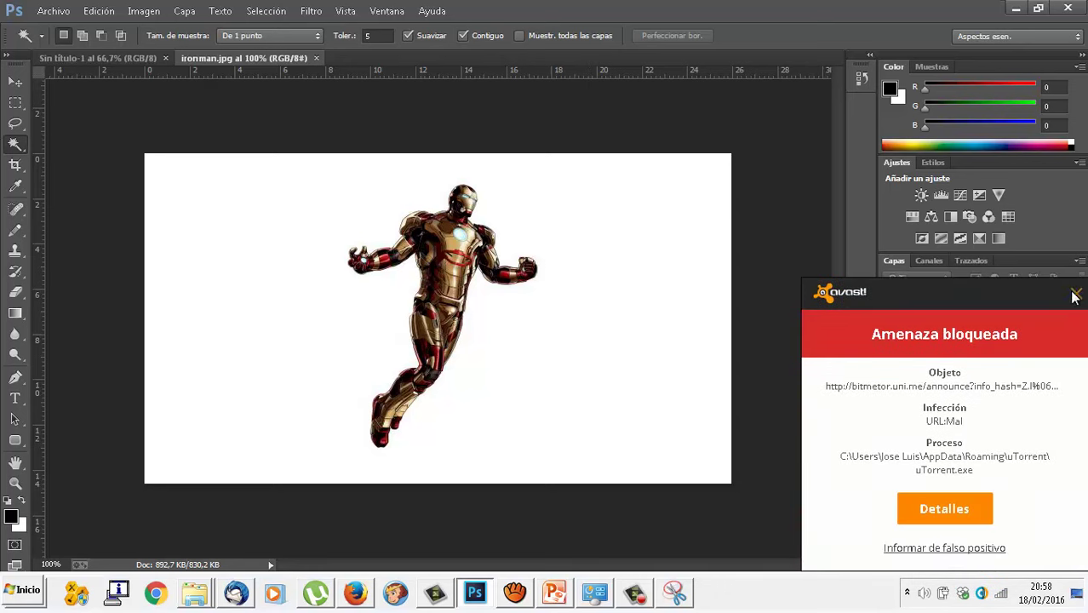
Select the white background around Iron Man with the Magic Wand at tolerance 10
{"action": "left_click", "coordinate": [1076, 293]}
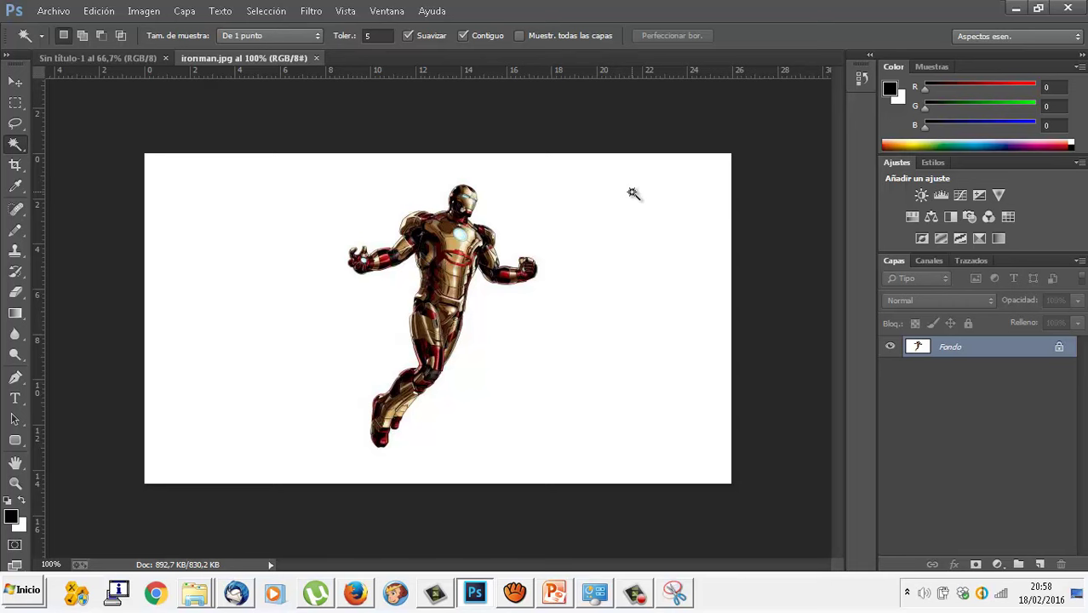
{"action": "left_click", "coordinate": [633, 193]}
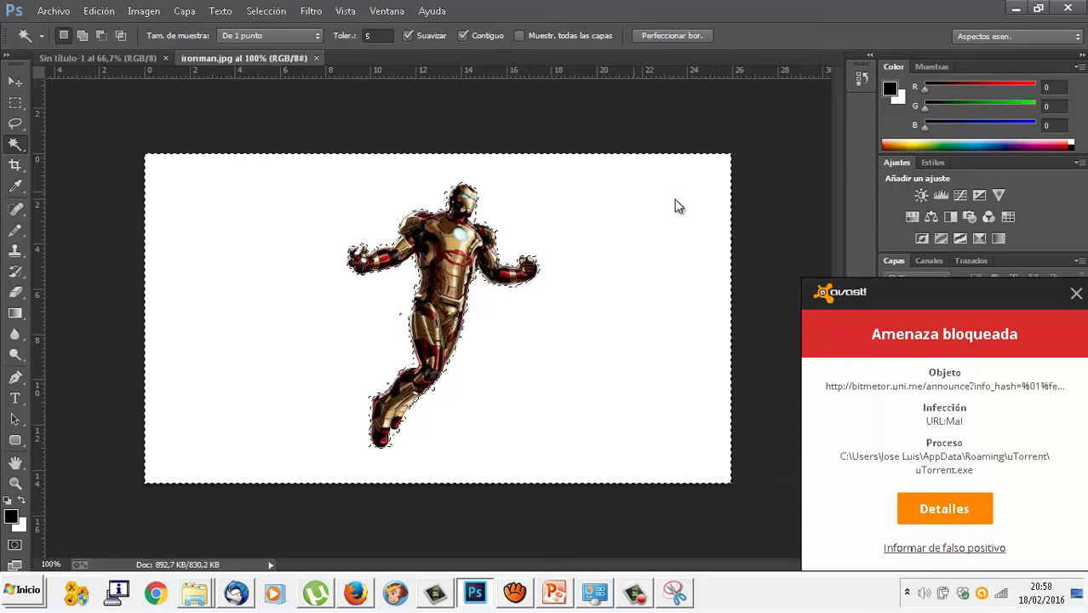
{"action": "left_click", "coordinate": [1076, 294]}
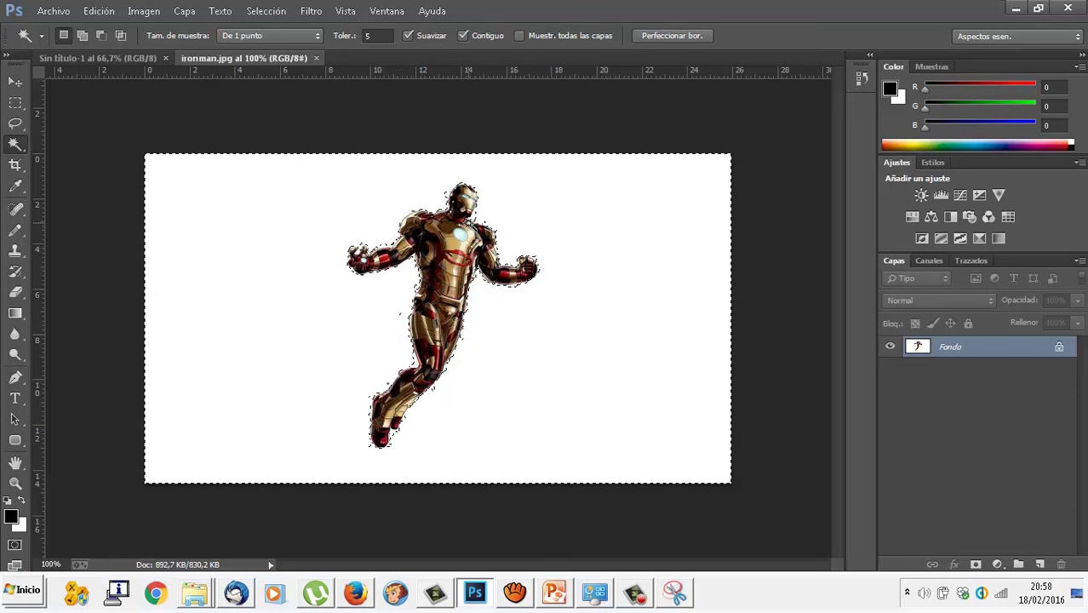
{"action": "double_click", "coordinate": [367, 36]}
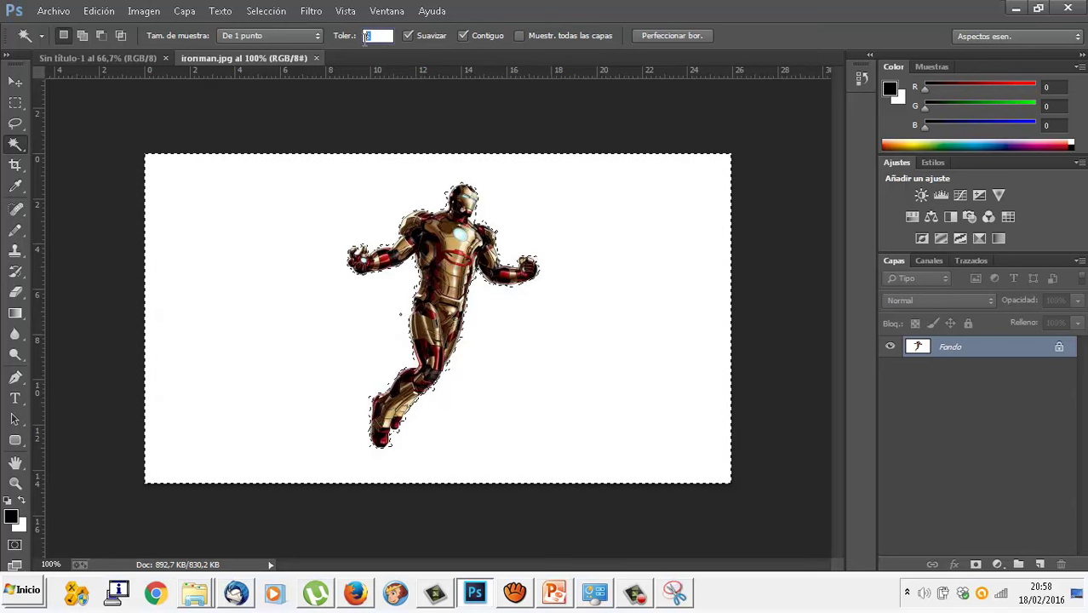
{"action": "type", "text": "10"}
{"action": "key", "text": "Return"}
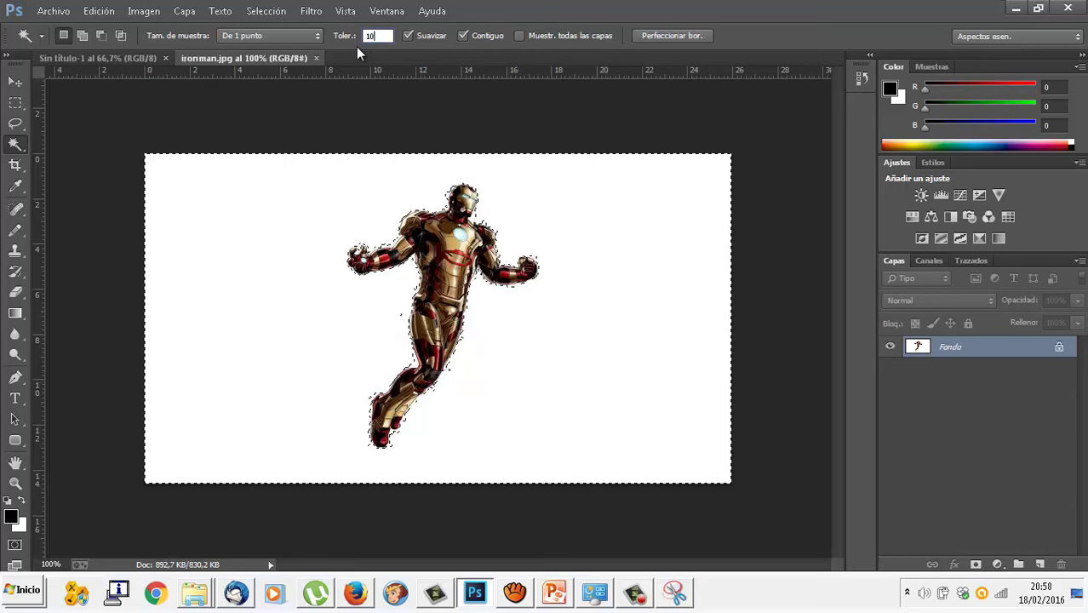
{"action": "key", "text": "ctrl+d"}
{"action": "left_click", "coordinate": [672, 219]}
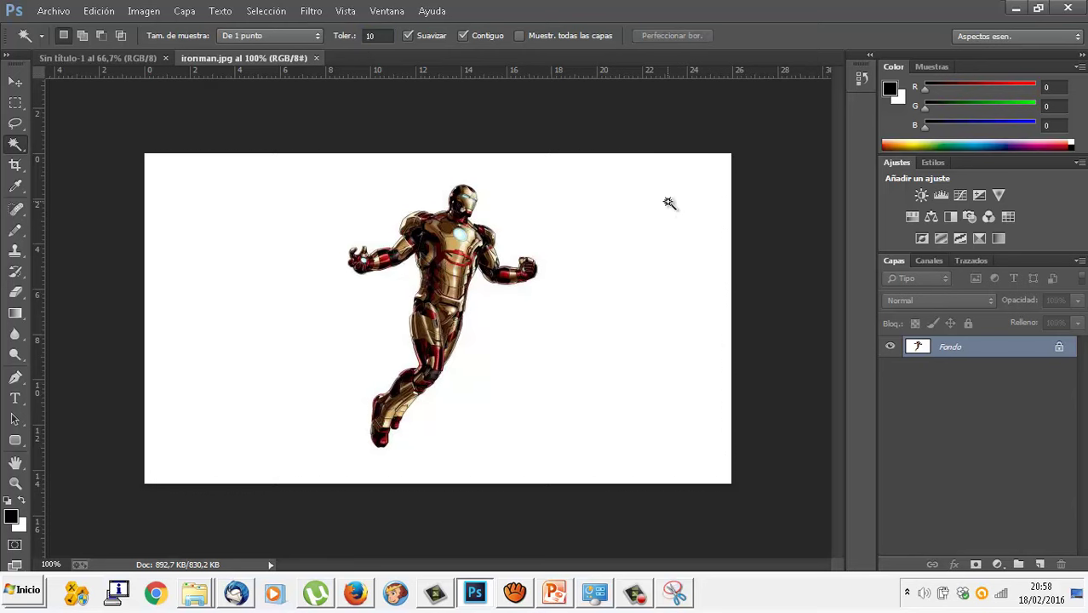
{"action": "left_click", "coordinate": [669, 204]}
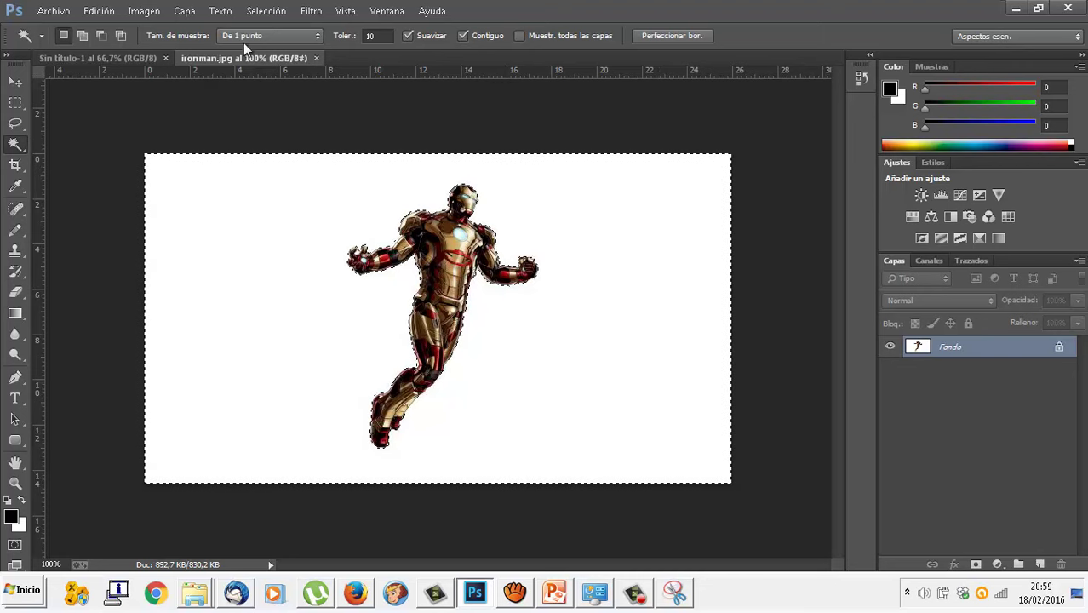
Invert the selection, copy Iron Man and return to the Sin título-1 document
{"action": "left_click", "coordinate": [270, 11]}
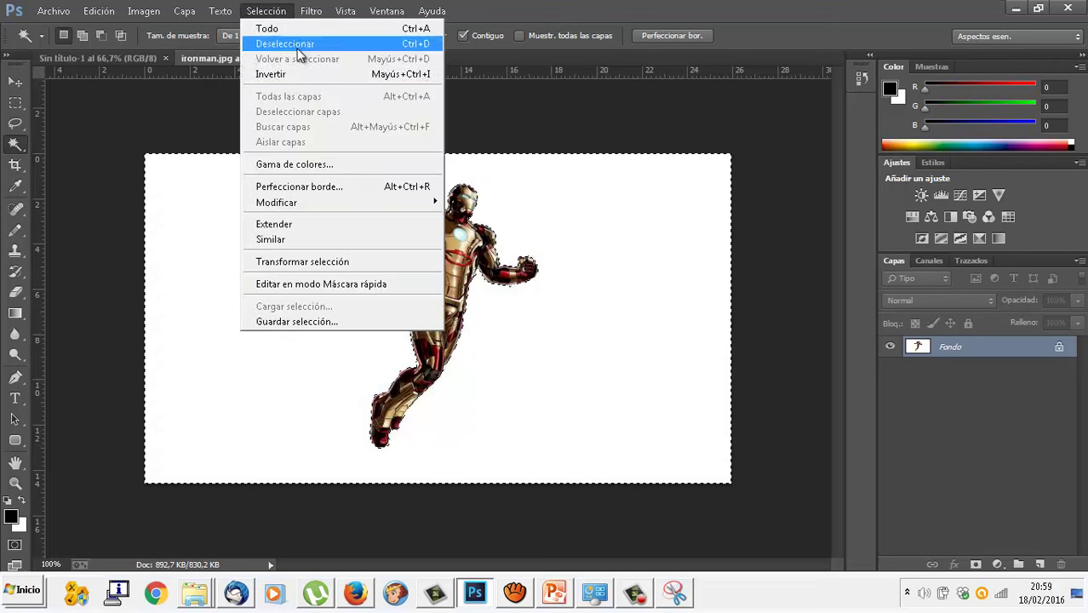
{"action": "left_click", "coordinate": [302, 74]}
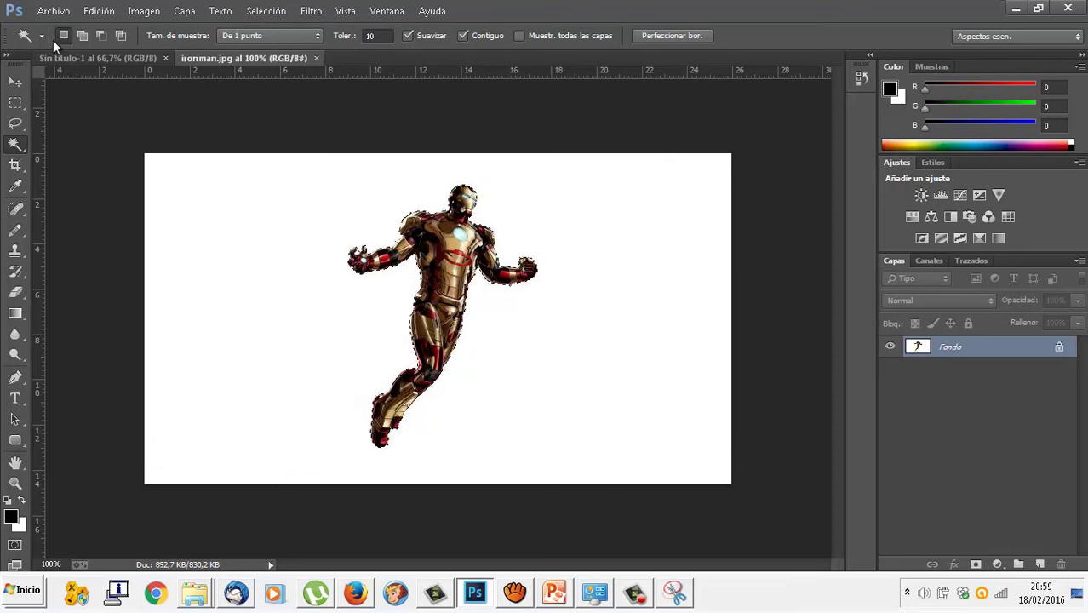
{"action": "left_click", "coordinate": [99, 11]}
{"action": "left_click", "coordinate": [151, 100]}
{"action": "left_click", "coordinate": [134, 57]}
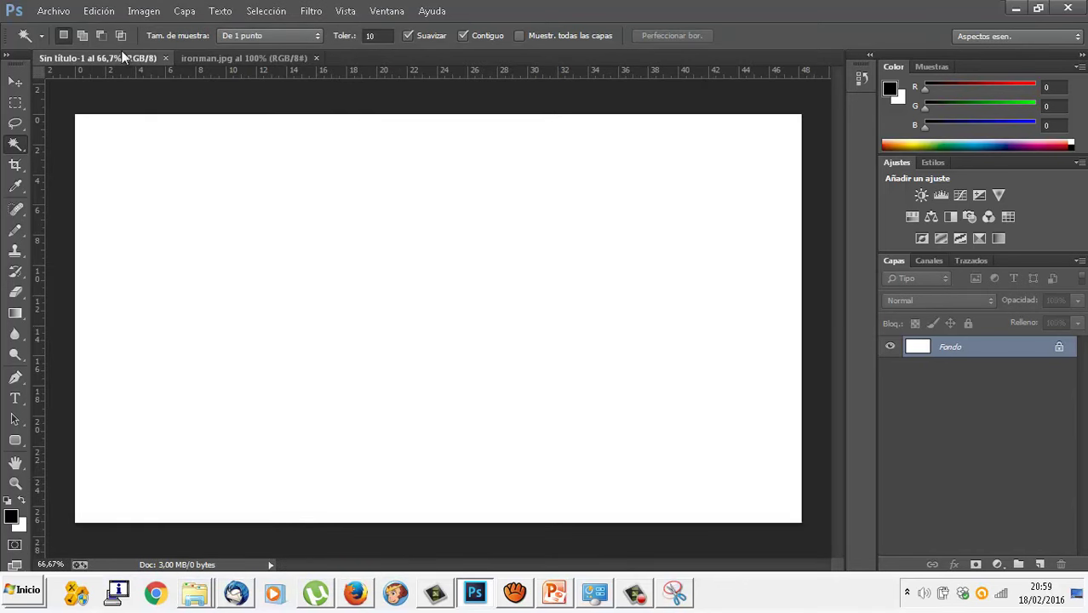
Paste Iron Man onto the canvas and move him toward the lower left
{"action": "left_click", "coordinate": [99, 11]}
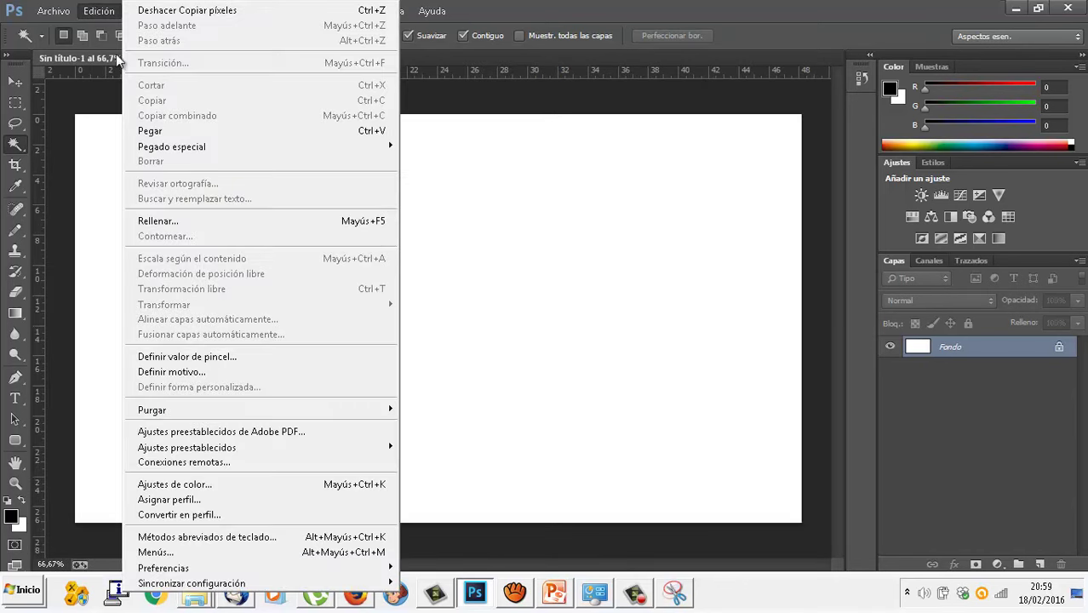
{"action": "left_click", "coordinate": [158, 132]}
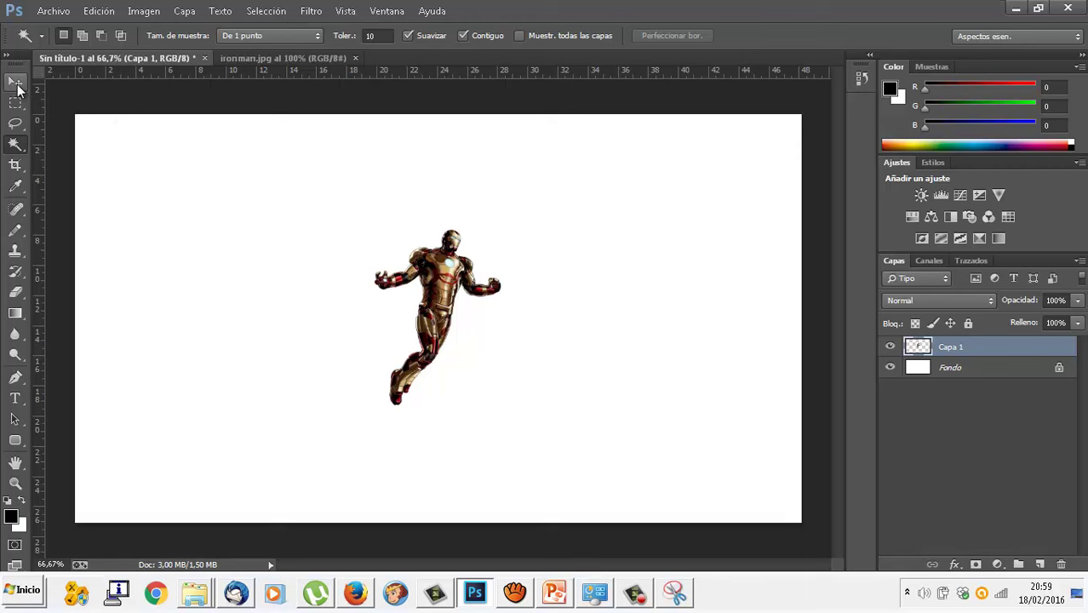
{"action": "left_click", "coordinate": [17, 88]}
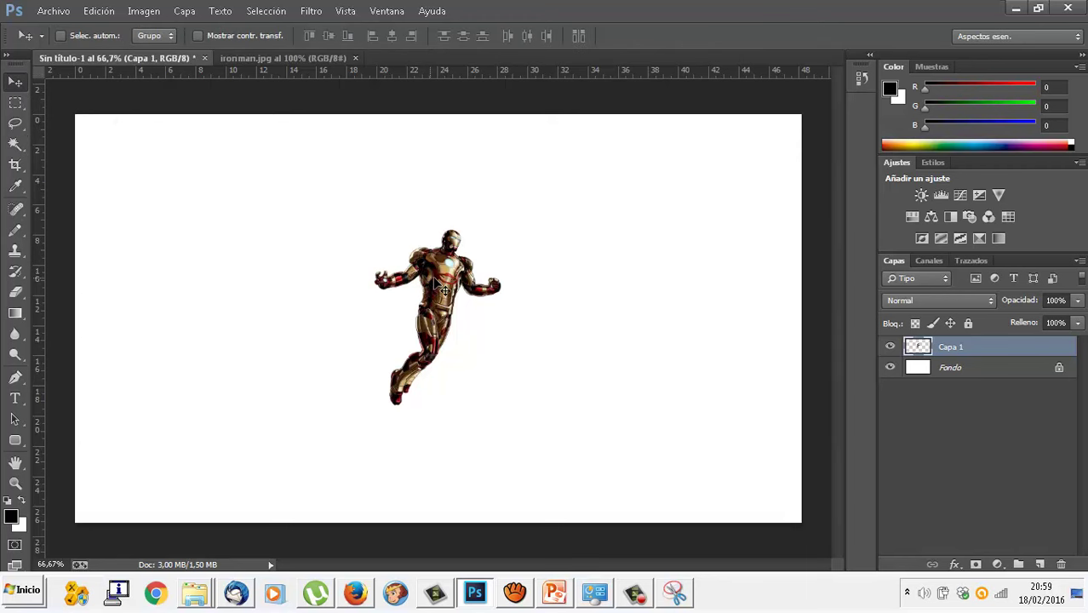
{"action": "mouse_move", "coordinate": [564, 315]}
{"action": "left_mouse_down"}
{"action": "mouse_move", "coordinate": [529, 284]}
{"action": "mouse_move", "coordinate": [649, 391]}
{"action": "mouse_move", "coordinate": [241, 240]}
{"action": "mouse_move", "coordinate": [277, 366]}
{"action": "mouse_move", "coordinate": [271, 401]}
{"action": "left_mouse_up"}
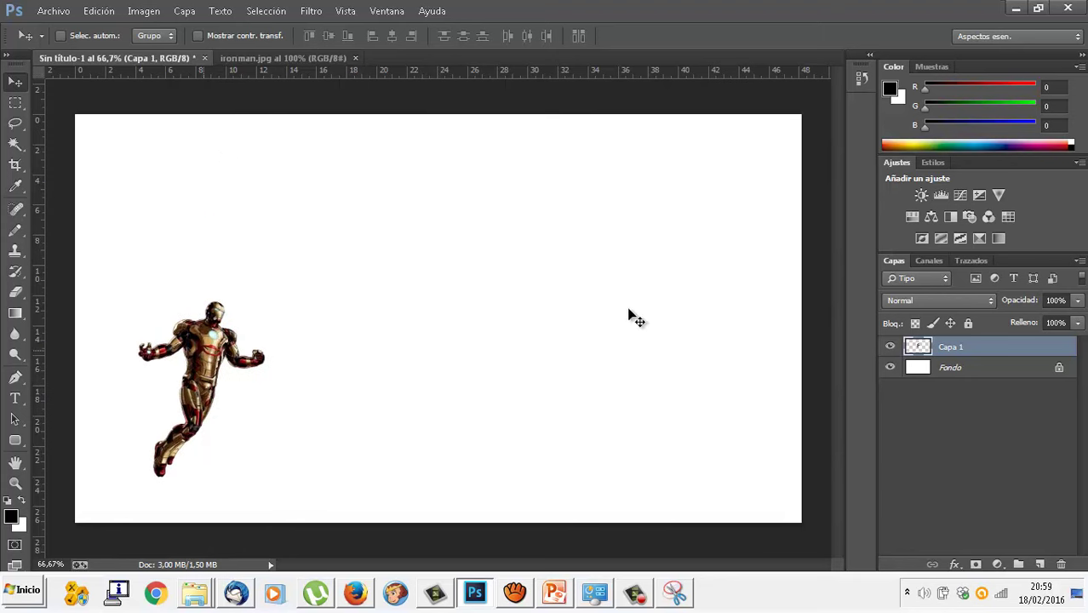
Rename layer Capa 1 to 'Iron Man'
{"action": "double_click", "coordinate": [954, 348]}
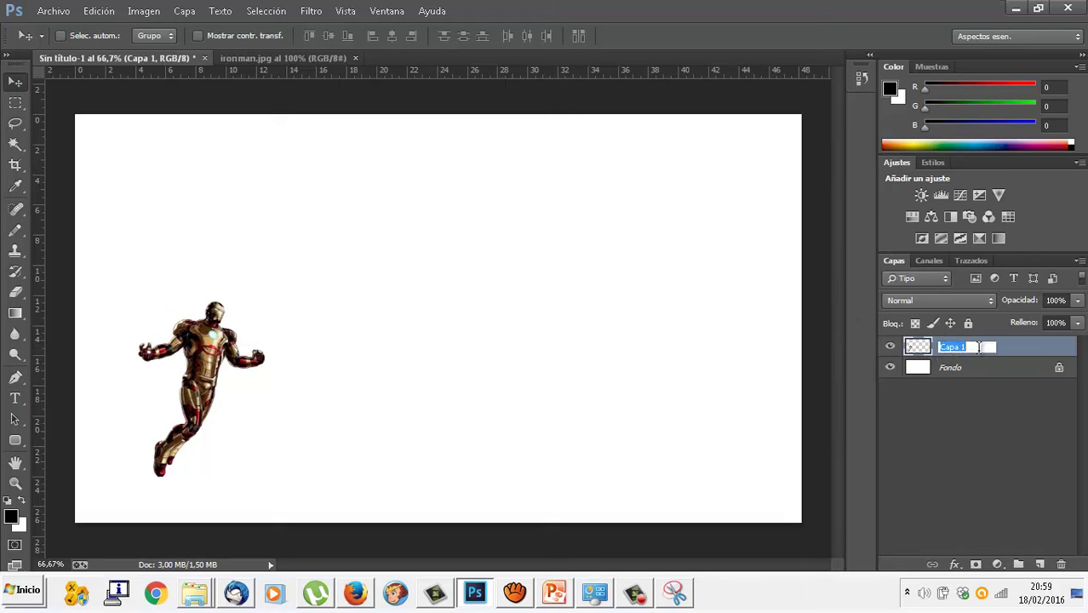
{"action": "type", "text": "Iron M"}
{"action": "type", "text": "an"}
{"action": "key", "text": "Return"}
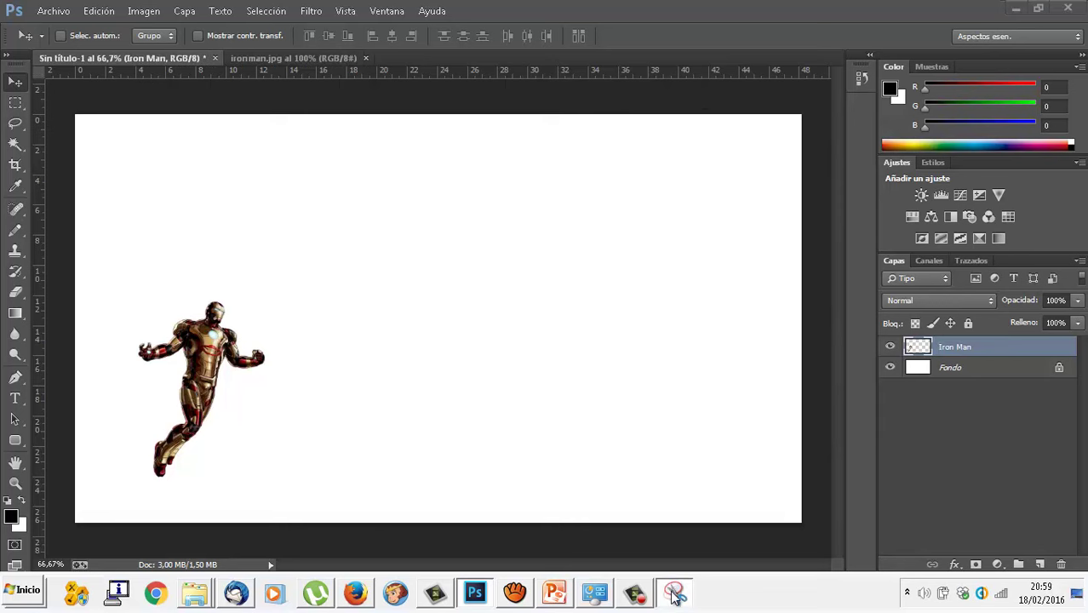
{"action": "left_click", "coordinate": [673, 594]}
Snip the Layers panel now showing the Iron Man layer
{"action": "left_click", "coordinate": [730, 175]}
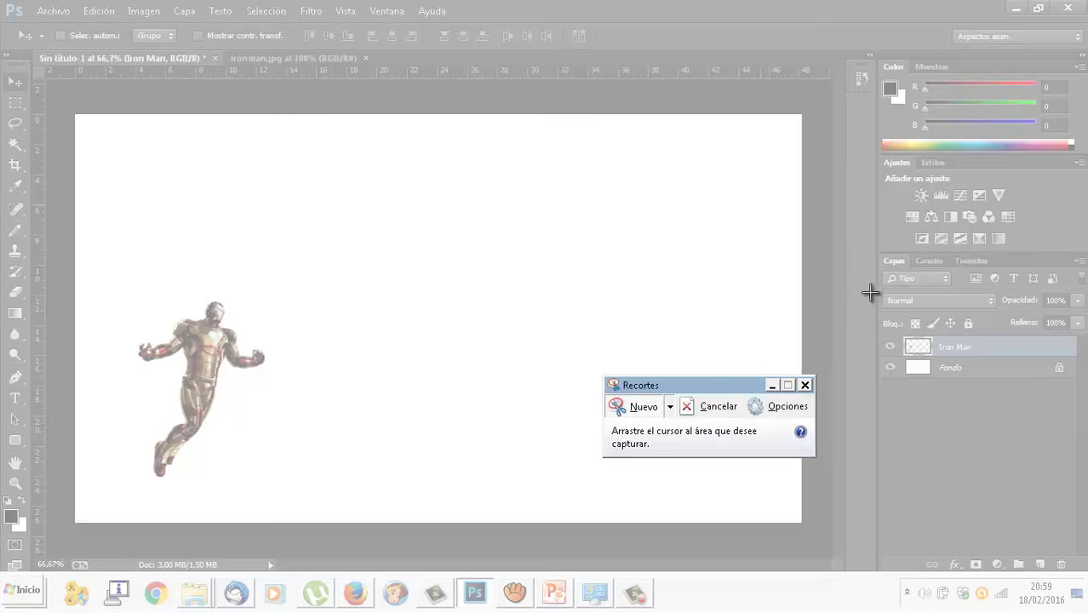
{"action": "left_click_drag", "start_coordinate": [874, 253], "coordinate": [1082, 400]}
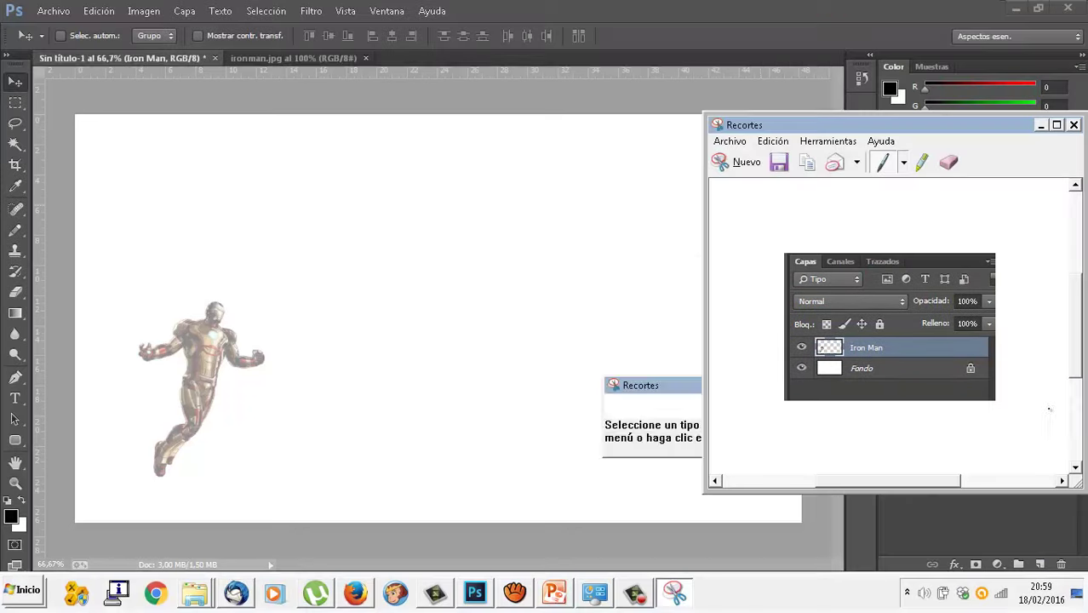
{"action": "left_click", "coordinate": [554, 594]}
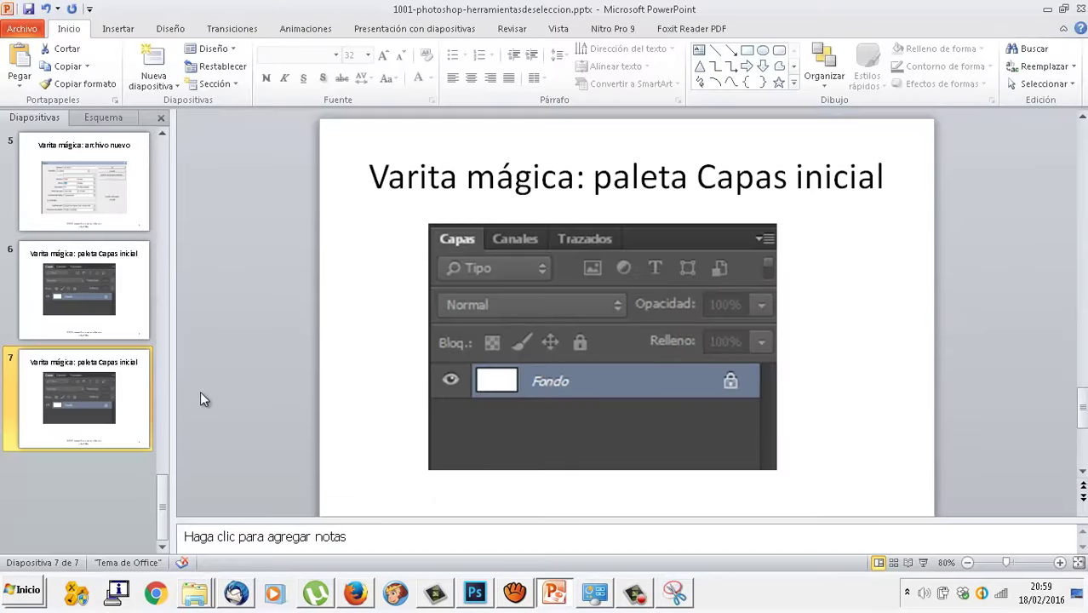
Remove slide 7's old picture and retitle it 'Varita mágica: paleta Capas tras pegar a Iron Man'
{"action": "right_click", "coordinate": [96, 390]}
{"action": "key", "text": "Escape"}
{"action": "left_click", "coordinate": [566, 333]}
{"action": "key", "text": "Delete"}
{"action": "left_click", "coordinate": [831, 179]}
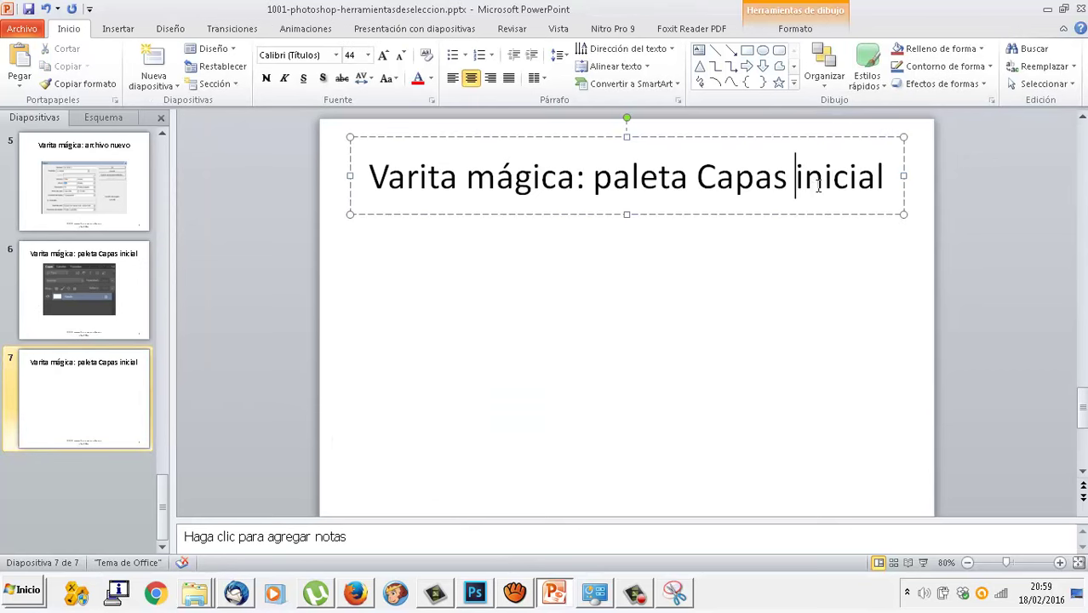
{"action": "left_click_drag", "start_coordinate": [800, 178], "coordinate": [909, 182]}
{"action": "type", "text": "tras pegar"}
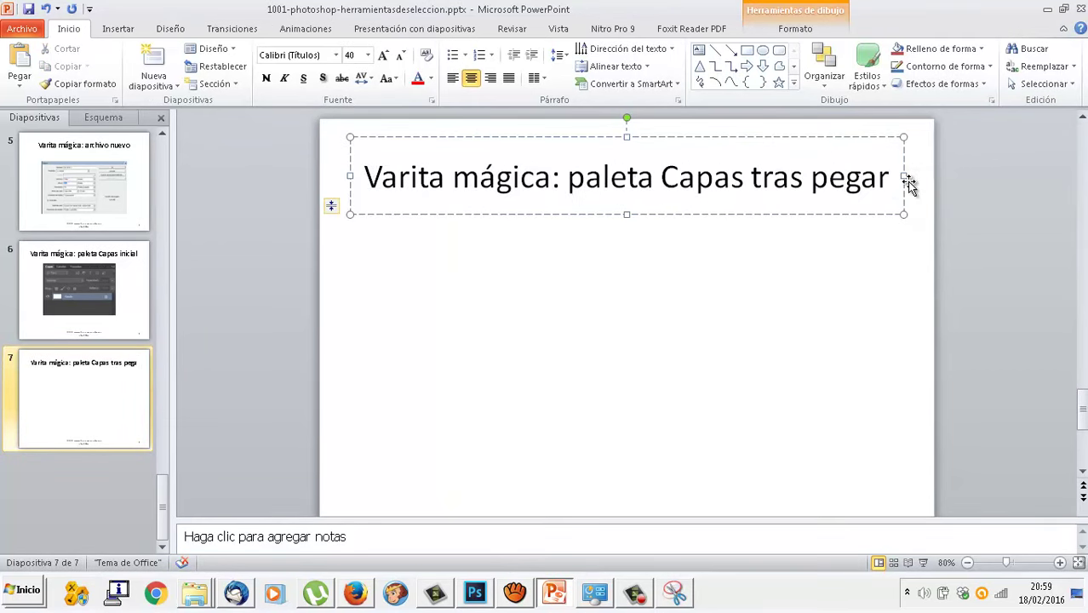
{"action": "type", "text": " a Iron Man"}
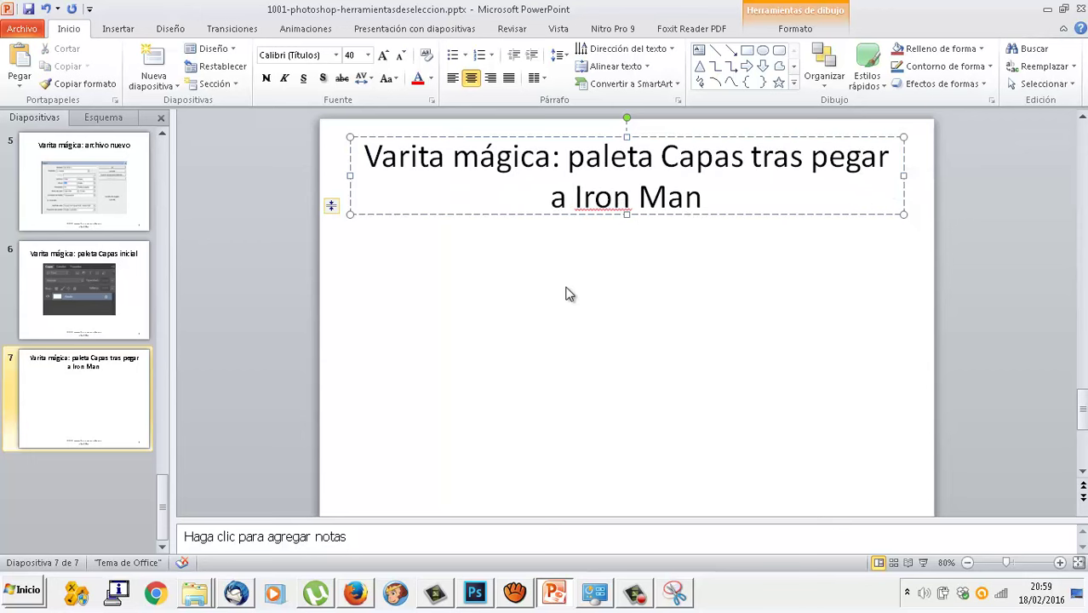
{"action": "left_click", "coordinate": [566, 294]}
Paste the new Layers panel snip on slide 7, enlarged and shifted right
{"action": "key", "text": "ctrl+v"}
{"action": "left_click_drag", "start_coordinate": [617, 311], "coordinate": [567, 289]}
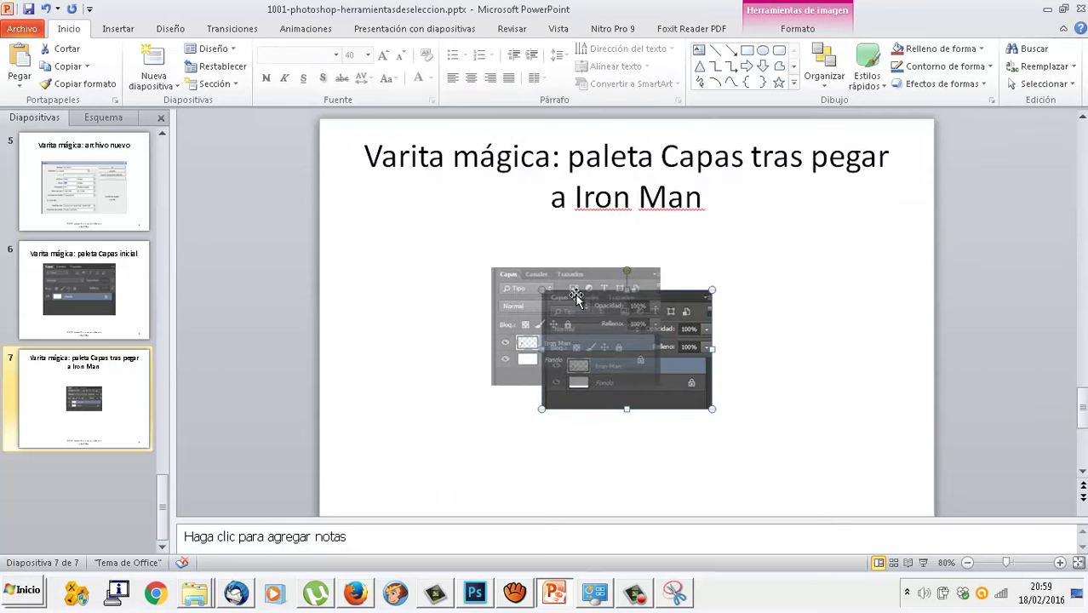
{"action": "mouse_move", "coordinate": [668, 388]}
{"action": "left_mouse_down"}
{"action": "mouse_move", "coordinate": [728, 432]}
{"action": "mouse_move", "coordinate": [762, 428]}
{"action": "left_mouse_up"}
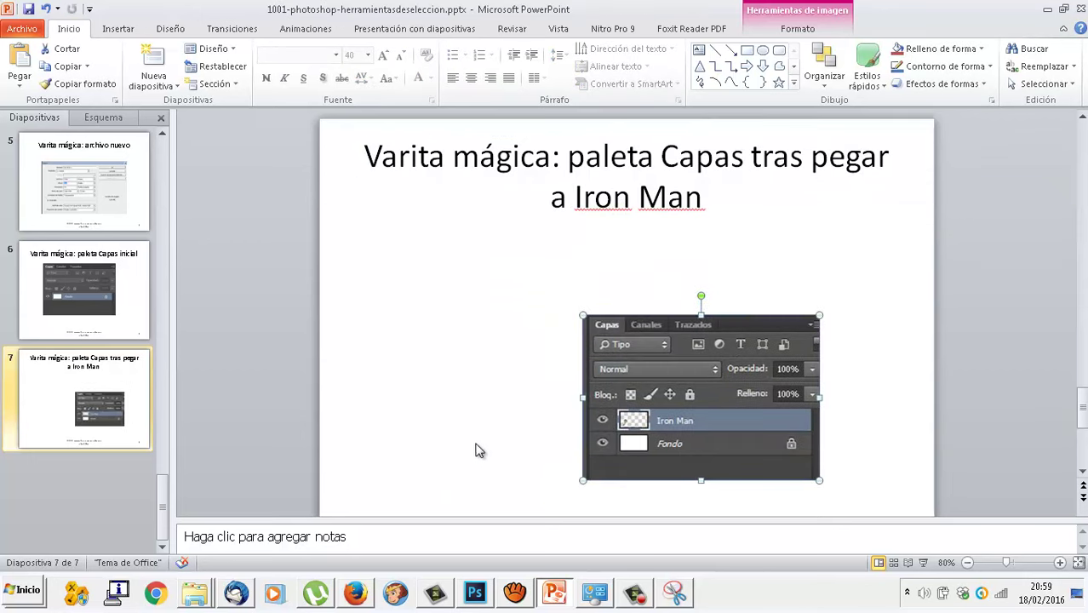
{"action": "left_click_drag", "start_coordinate": [650, 424], "coordinate": [678, 427]}
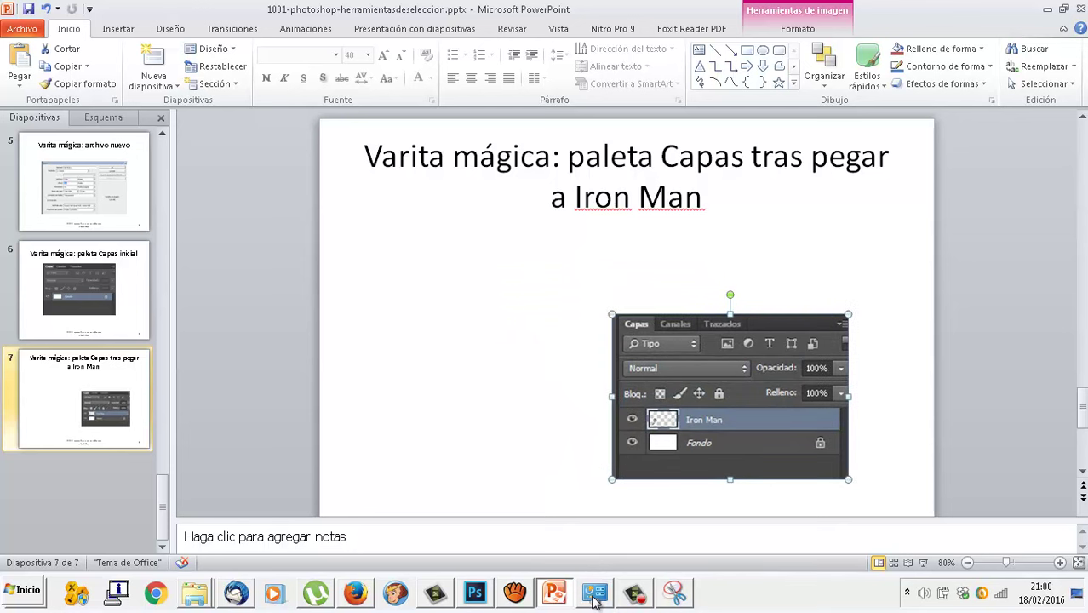
{"action": "left_click", "coordinate": [476, 594]}
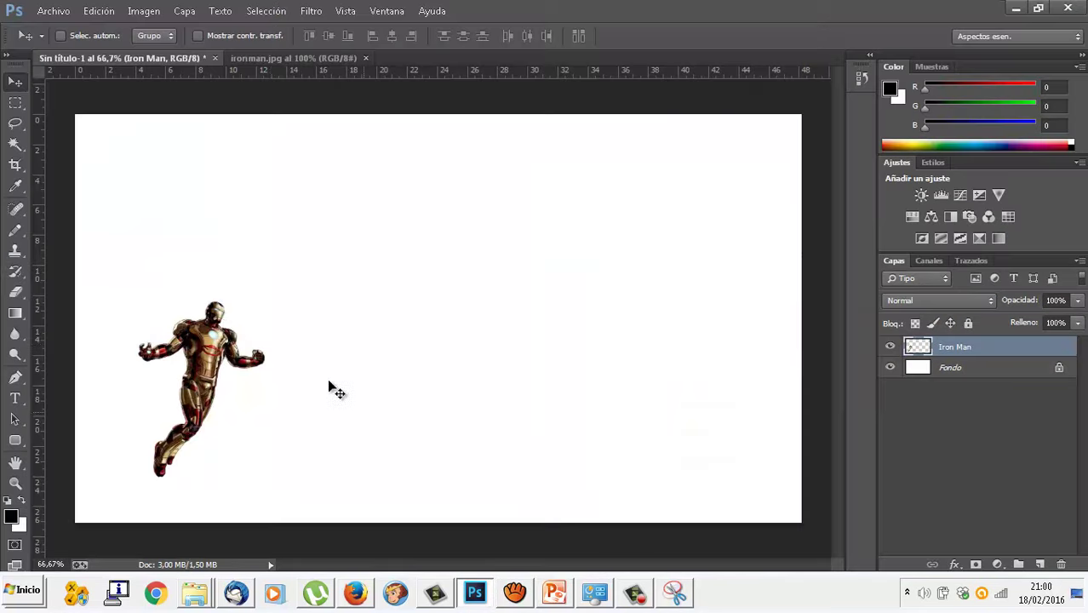
Snip the Move tool icon from Photoshop's toolbar
{"action": "left_click", "coordinate": [671, 599]}
{"action": "left_click", "coordinate": [738, 162]}
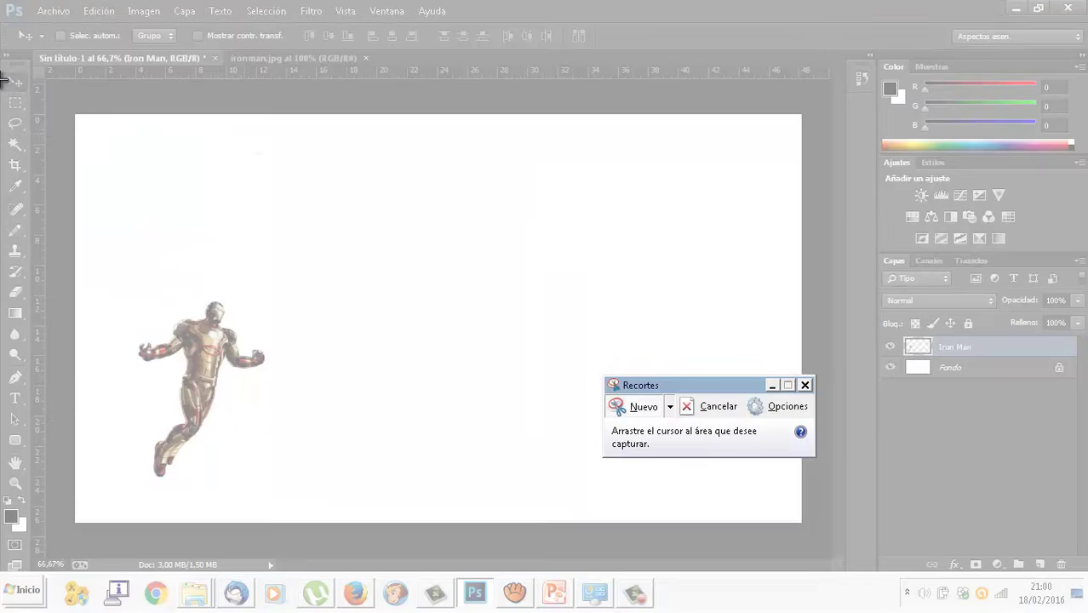
{"action": "left_click_drag", "start_coordinate": [4, 63], "coordinate": [37, 96]}
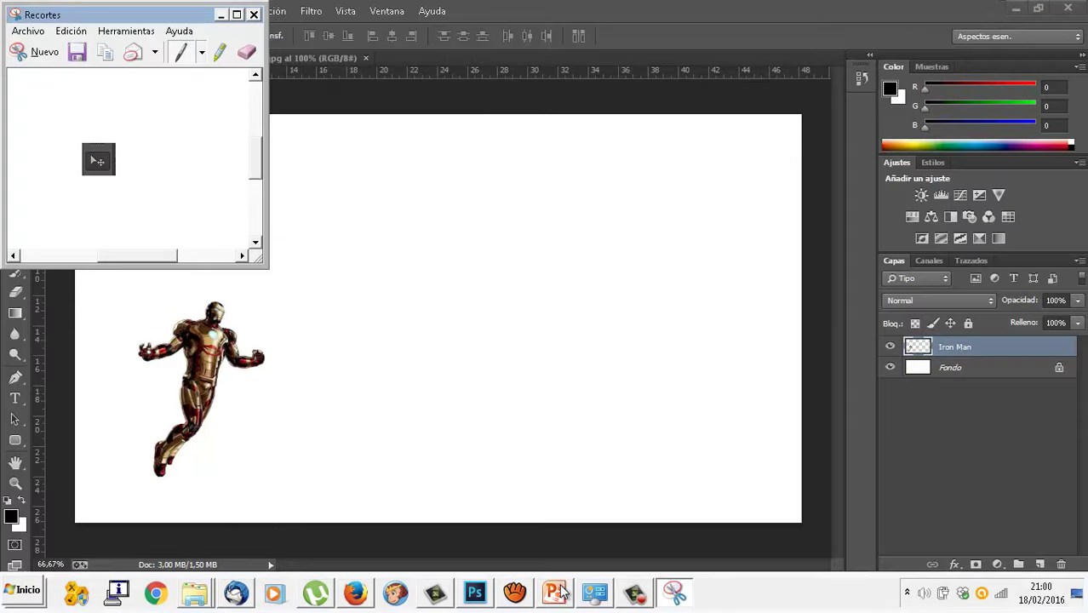
{"action": "left_click", "coordinate": [555, 594]}
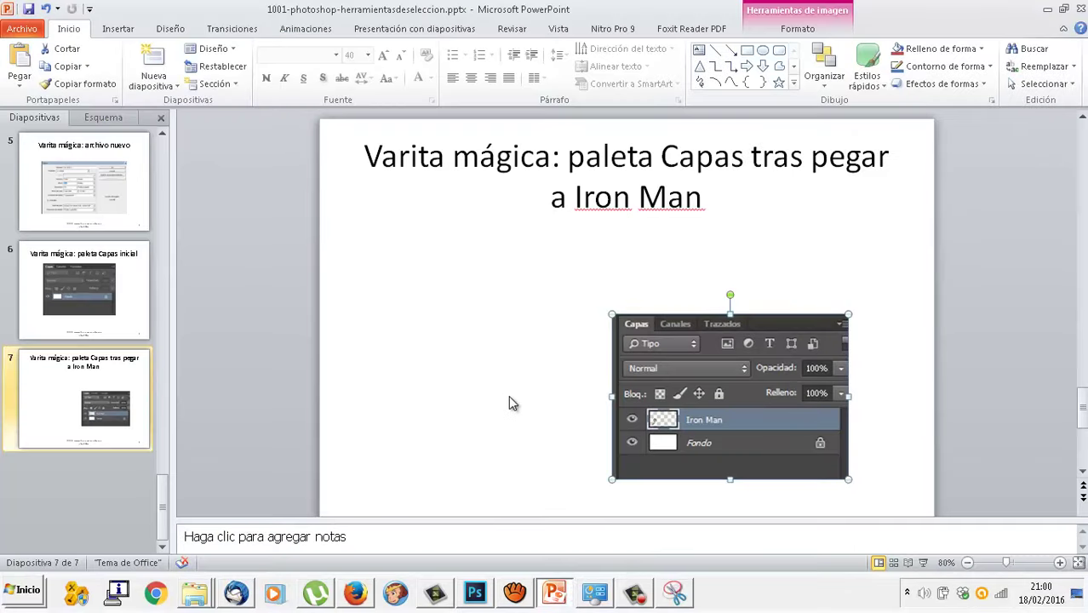
Remove the Move tool snip mistakenly pasted on slide 7 and recentre its Layers picture
{"action": "key", "text": "ctrl+v"}
{"action": "mouse_move", "coordinate": [631, 347]}
{"action": "left_mouse_down"}
{"action": "mouse_move", "coordinate": [437, 299]}
{"action": "mouse_move", "coordinate": [400, 301]}
{"action": "mouse_move", "coordinate": [450, 348]}
{"action": "mouse_move", "coordinate": [411, 340]}
{"action": "left_mouse_up"}
{"action": "left_click", "coordinate": [435, 286]}
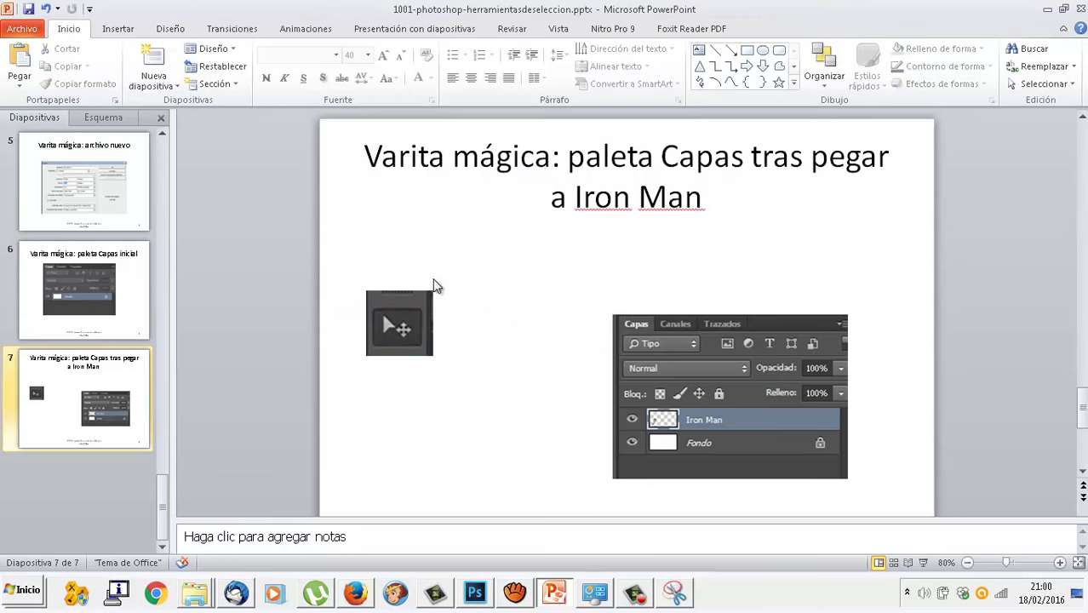
{"action": "left_click", "coordinate": [392, 317]}
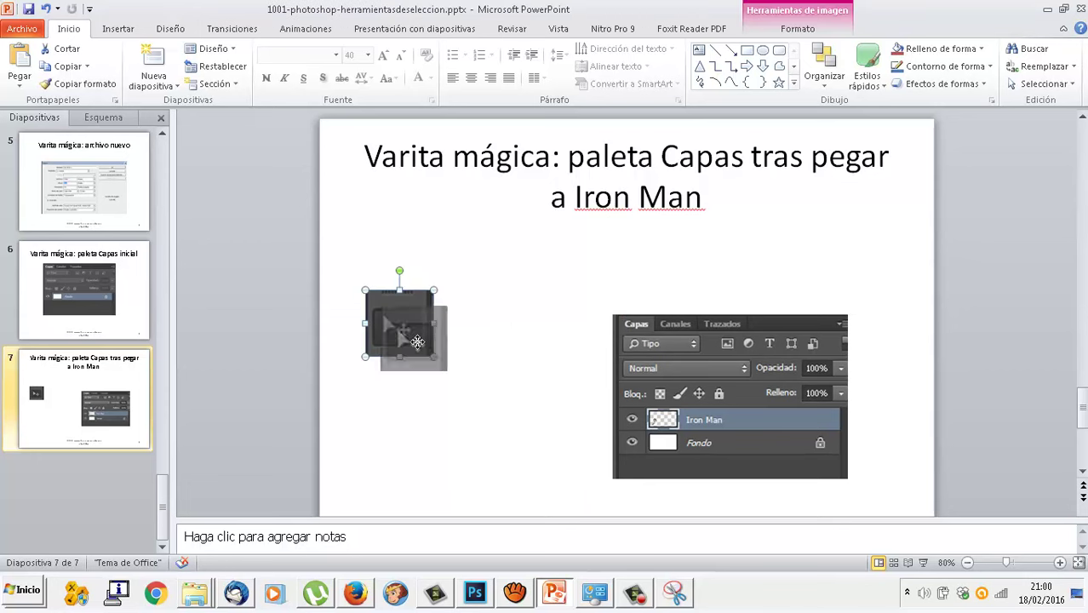
{"action": "left_click_drag", "start_coordinate": [391, 317], "coordinate": [410, 341]}
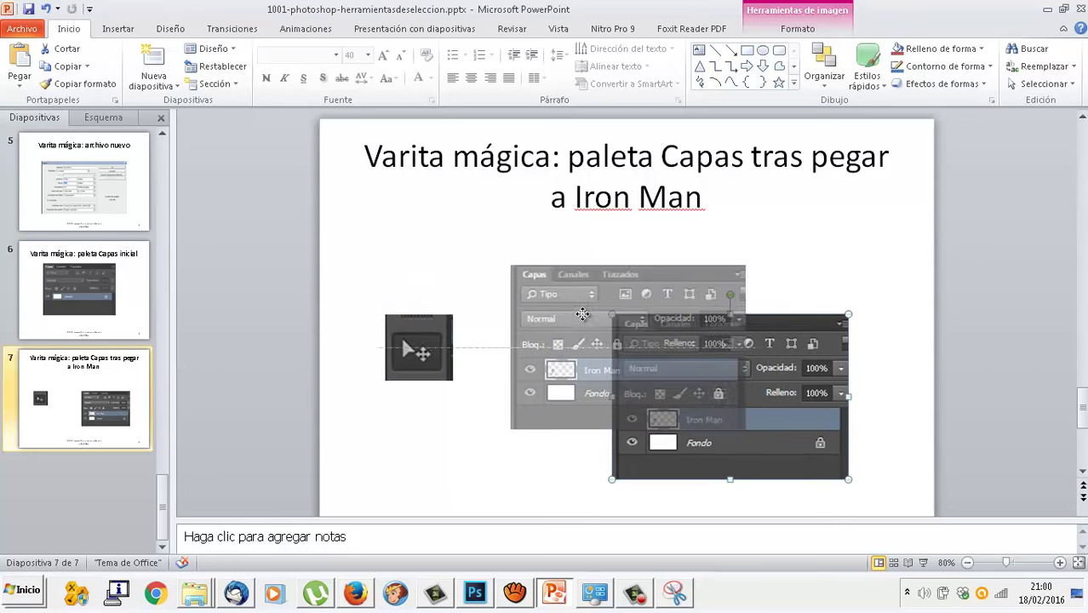
{"action": "left_click_drag", "start_coordinate": [686, 362], "coordinate": [579, 313]}
{"action": "left_click", "coordinate": [432, 345]}
{"action": "key", "text": "Delete"}
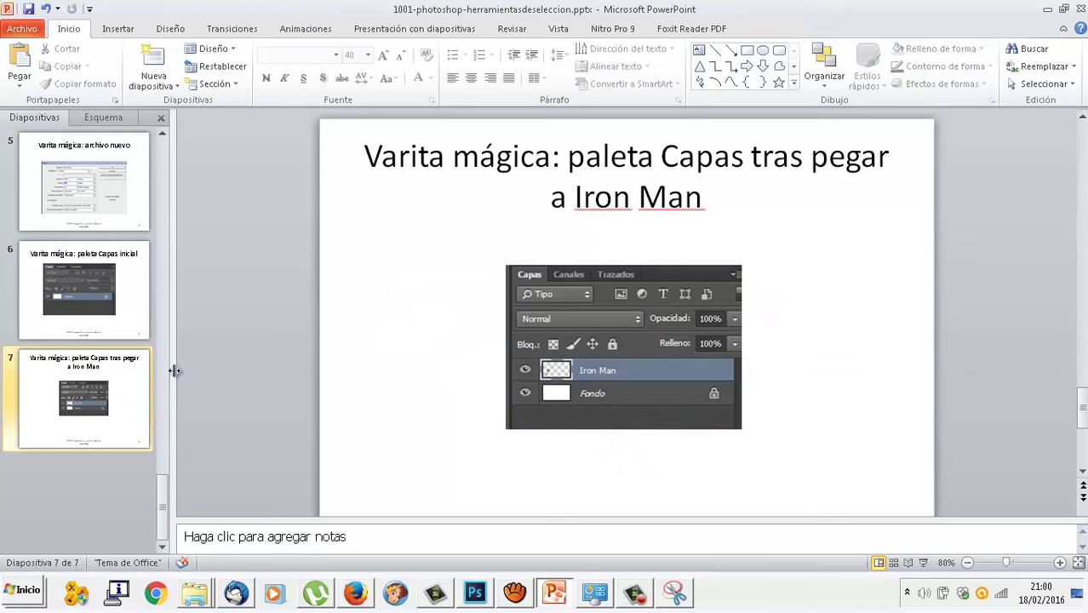
Duplicate slide 7 as slide 8 titled 'Varita mágica: herramienta MOVER', removing its picture
{"action": "right_click", "coordinate": [127, 365]}
{"action": "left_click", "coordinate": [180, 203]}
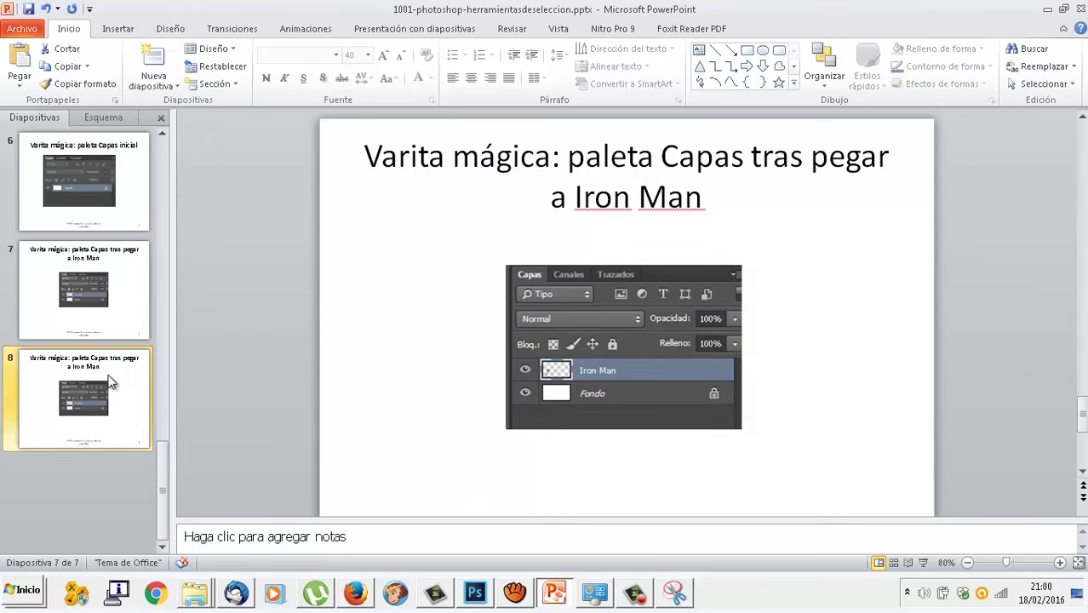
{"action": "left_click", "coordinate": [595, 358]}
{"action": "key", "text": "Delete"}
{"action": "left_click_drag", "start_coordinate": [731, 184], "coordinate": [610, 150]}
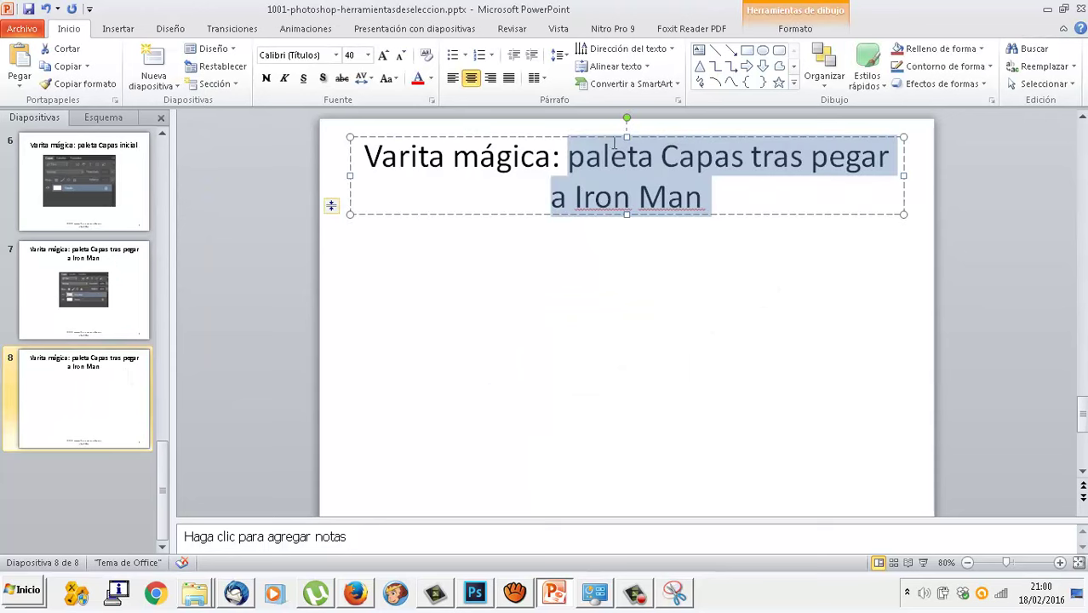
{"action": "type", "text": "herramien"}
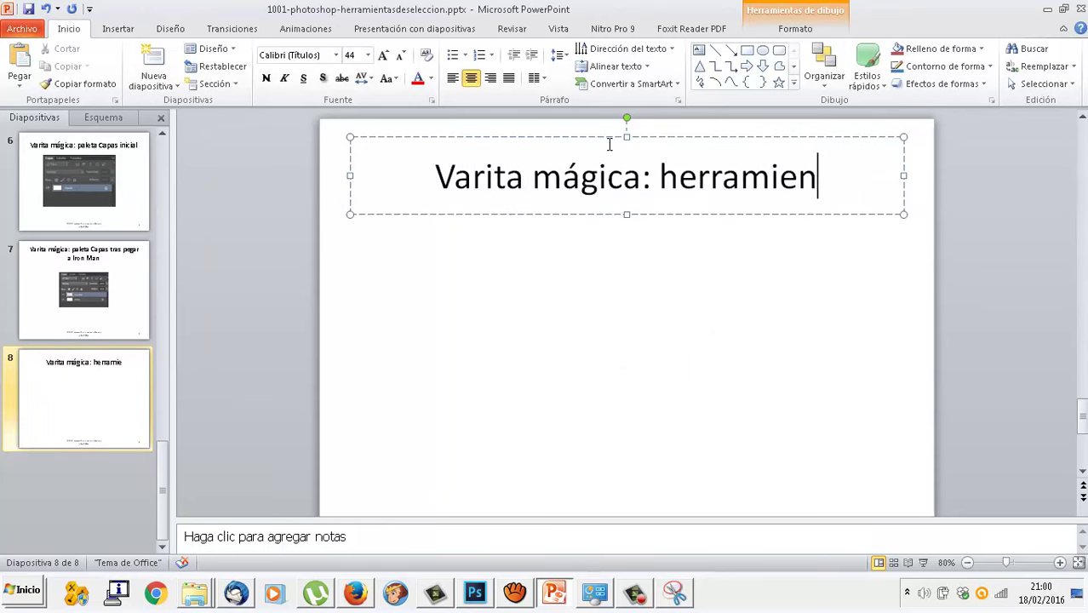
{"action": "type", "text": "ta MOVER"}
{"action": "left_click", "coordinate": [635, 320]}
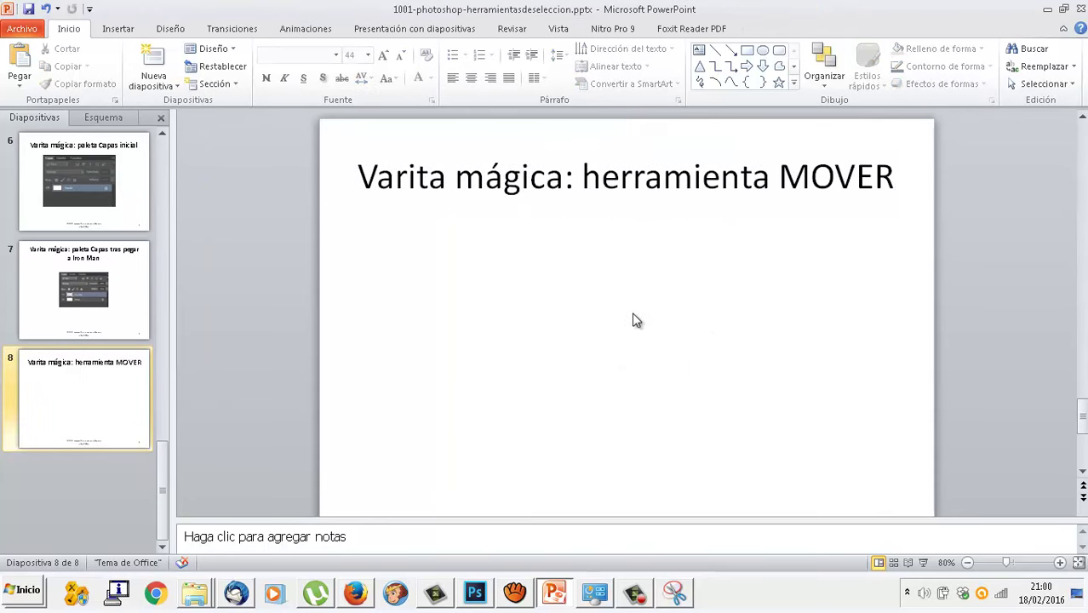
Paste the Move tool snip on slide 8, centred and enlarged
{"action": "key", "text": "ctrl+v"}
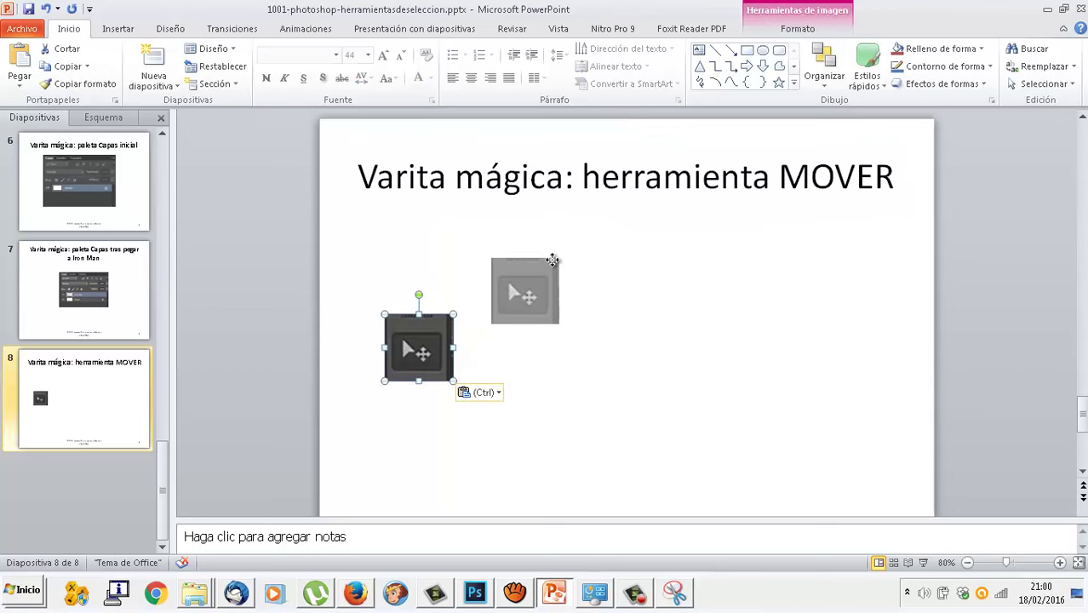
{"action": "mouse_move", "coordinate": [457, 375]}
{"action": "left_mouse_down"}
{"action": "mouse_move", "coordinate": [562, 322]}
{"action": "mouse_move", "coordinate": [627, 387]}
{"action": "left_mouse_up"}
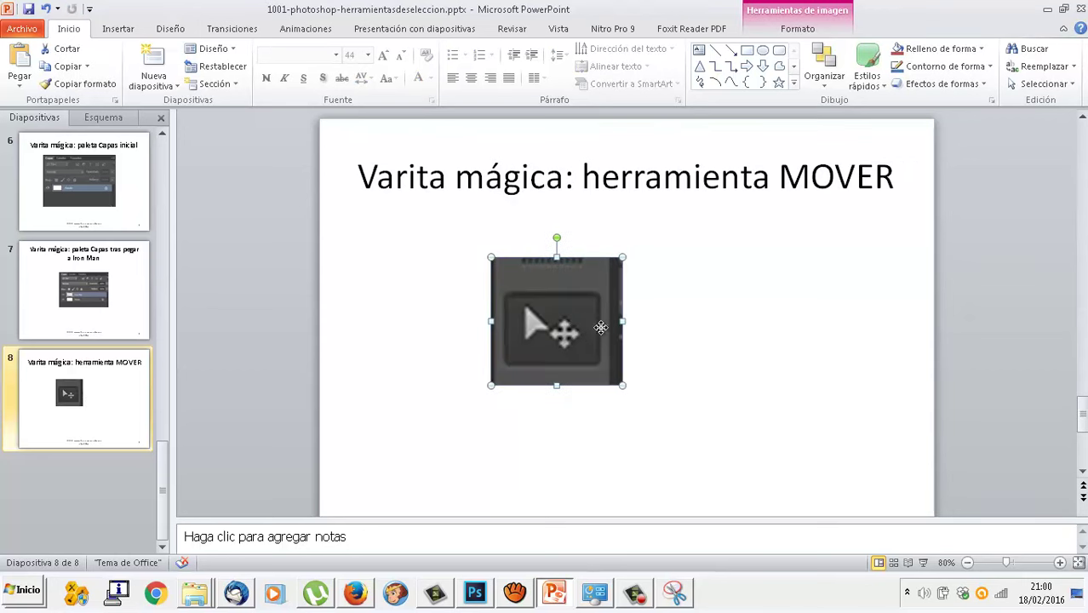
{"action": "left_click_drag", "start_coordinate": [559, 322], "coordinate": [586, 322]}
{"action": "left_click", "coordinate": [488, 599]}
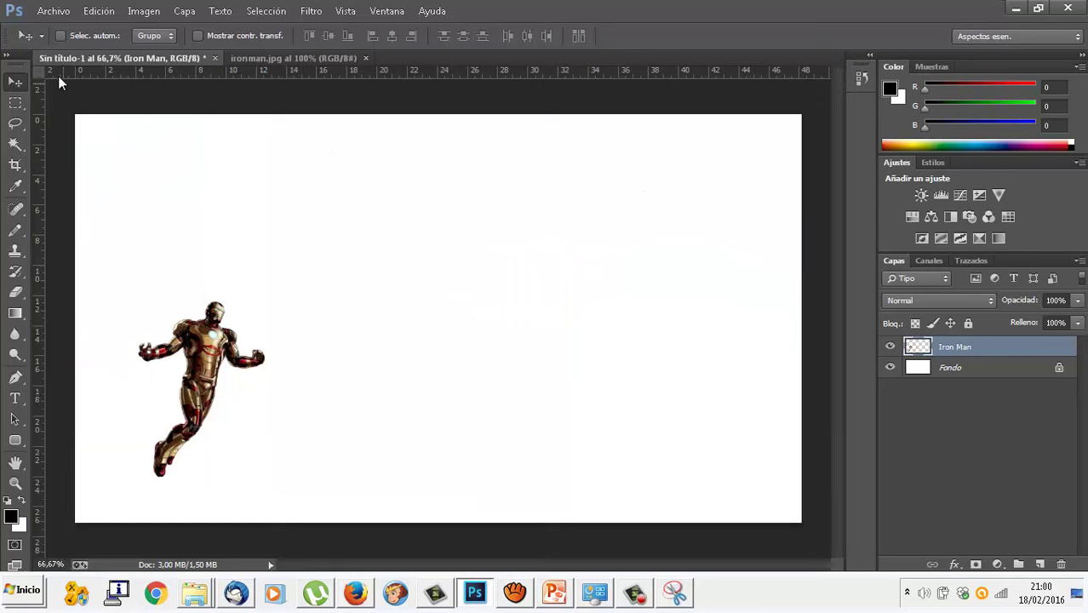
Open batman-mkvsdc1.jpg, dismissing the missing colour profile notice
{"action": "left_click", "coordinate": [56, 12]}
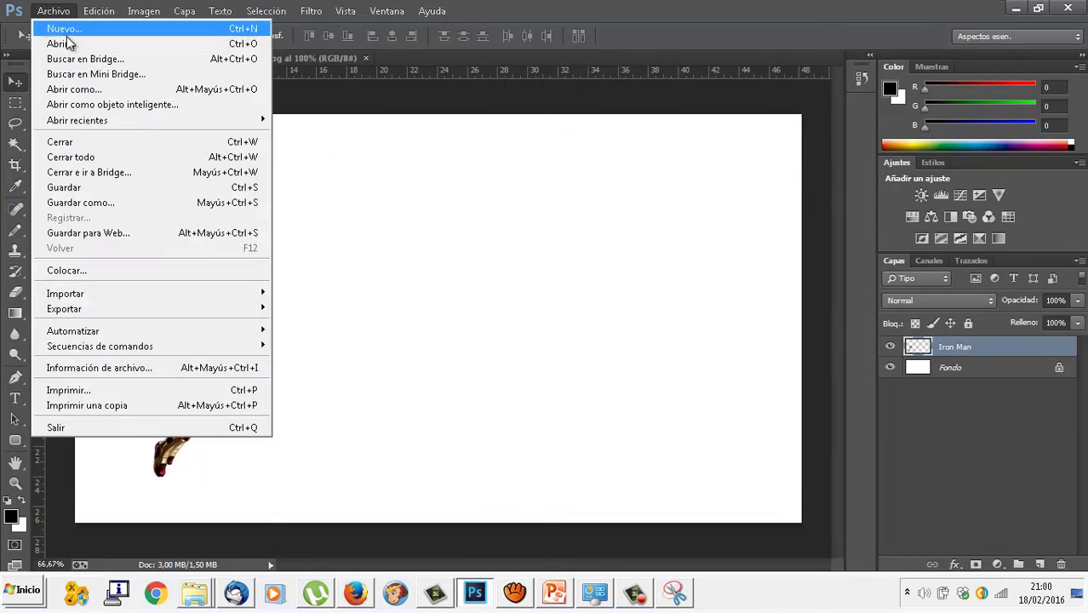
{"action": "left_click", "coordinate": [67, 45]}
{"action": "left_click", "coordinate": [197, 124]}
{"action": "double_click", "coordinate": [198, 123]}
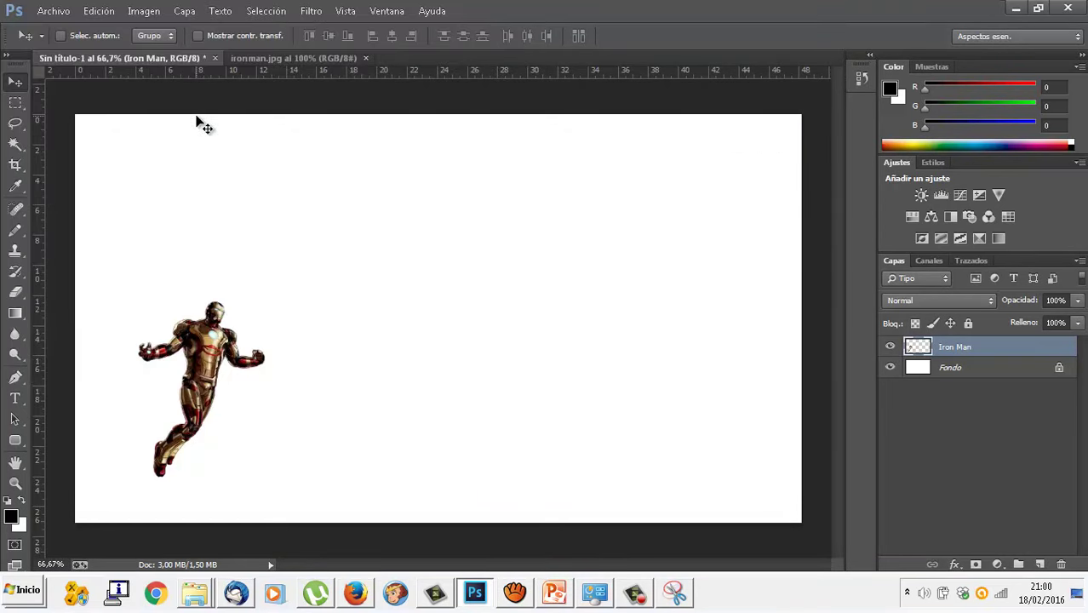
{"action": "left_click", "coordinate": [602, 300]}
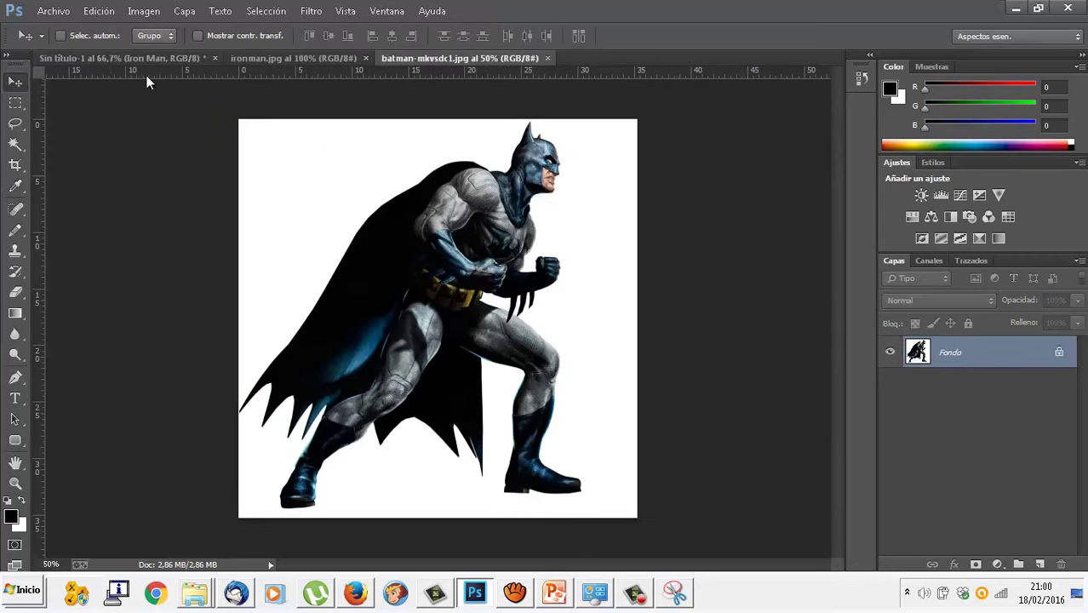
Magic-wand the white background, invert to isolate Batman, copy him, and return to Sin título-1
{"action": "left_click", "coordinate": [15, 145]}
{"action": "left_click", "coordinate": [295, 158]}
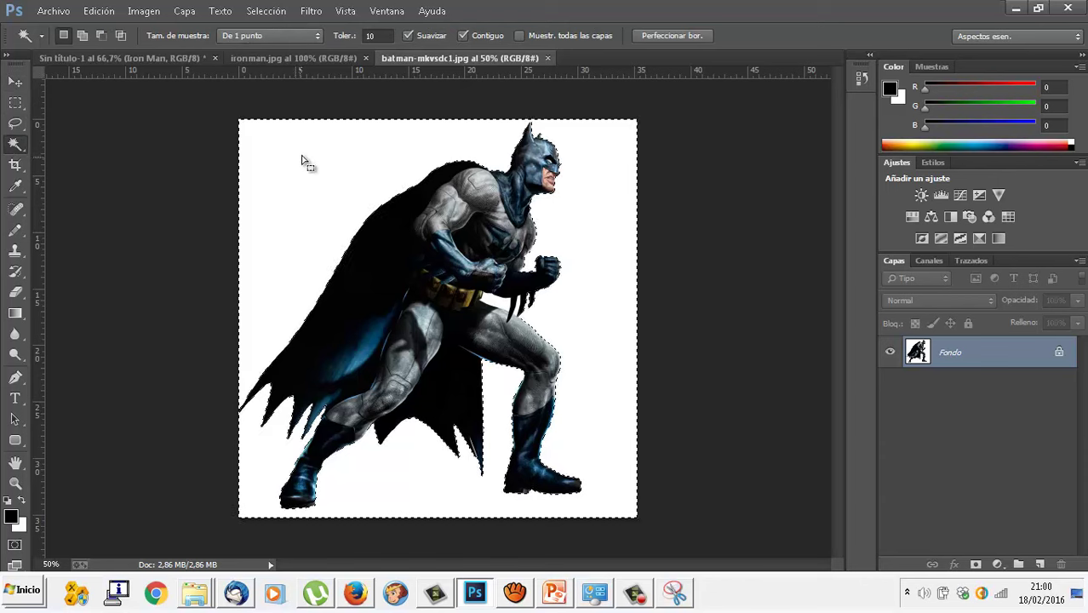
{"action": "left_click", "coordinate": [267, 11]}
{"action": "left_click", "coordinate": [271, 74]}
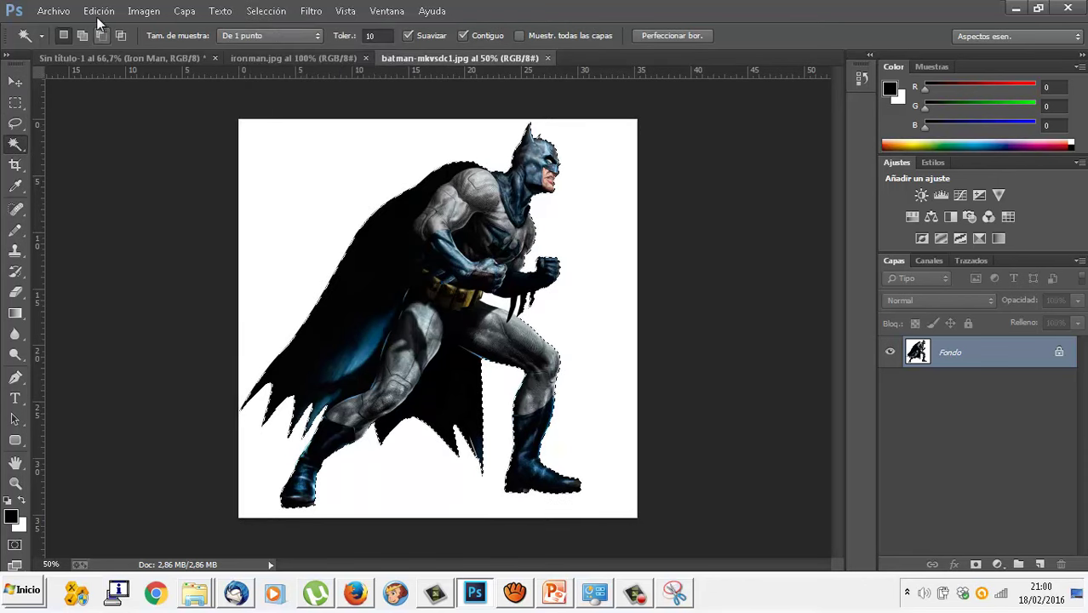
{"action": "left_click", "coordinate": [98, 11]}
{"action": "left_click", "coordinate": [147, 102]}
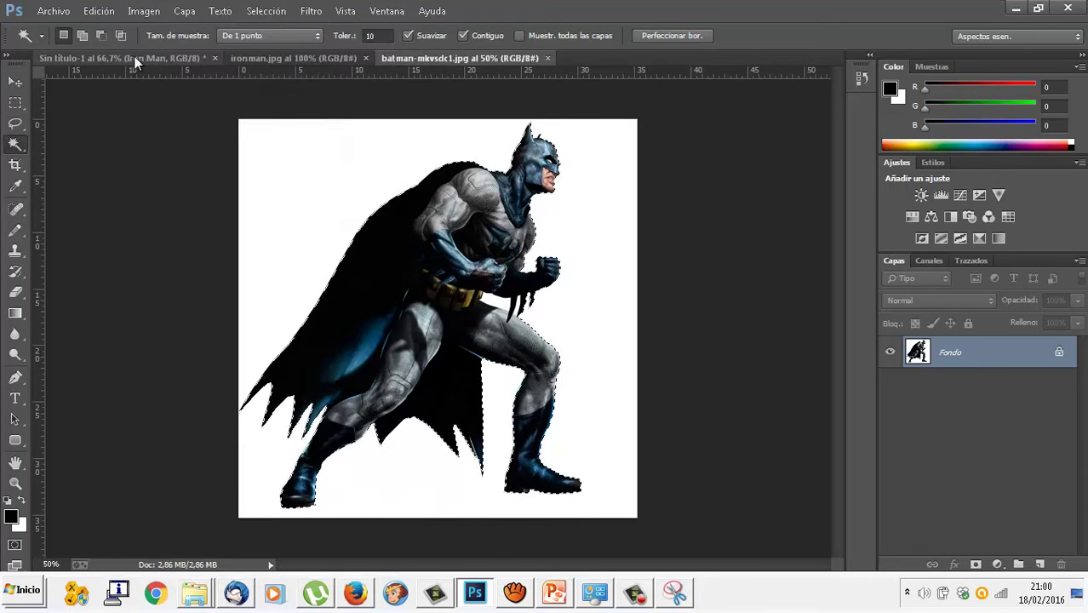
{"action": "left_click", "coordinate": [243, 57]}
{"action": "left_click", "coordinate": [183, 59]}
Paste Batman into Sin título-1 and rename the new Capa 1 layer to 'Batman'
{"action": "left_click", "coordinate": [98, 11]}
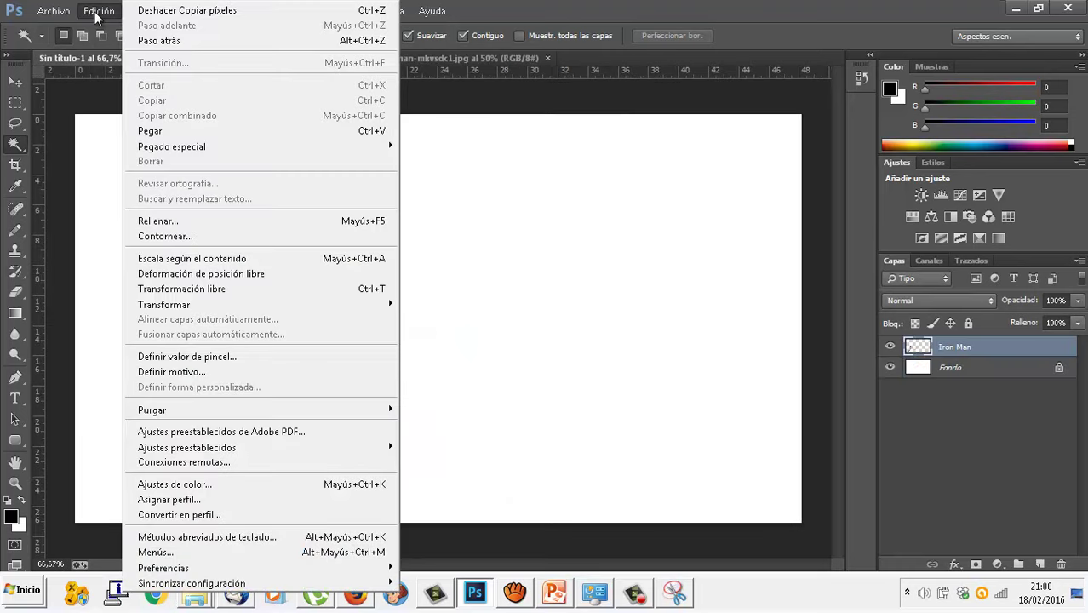
{"action": "left_click", "coordinate": [149, 130]}
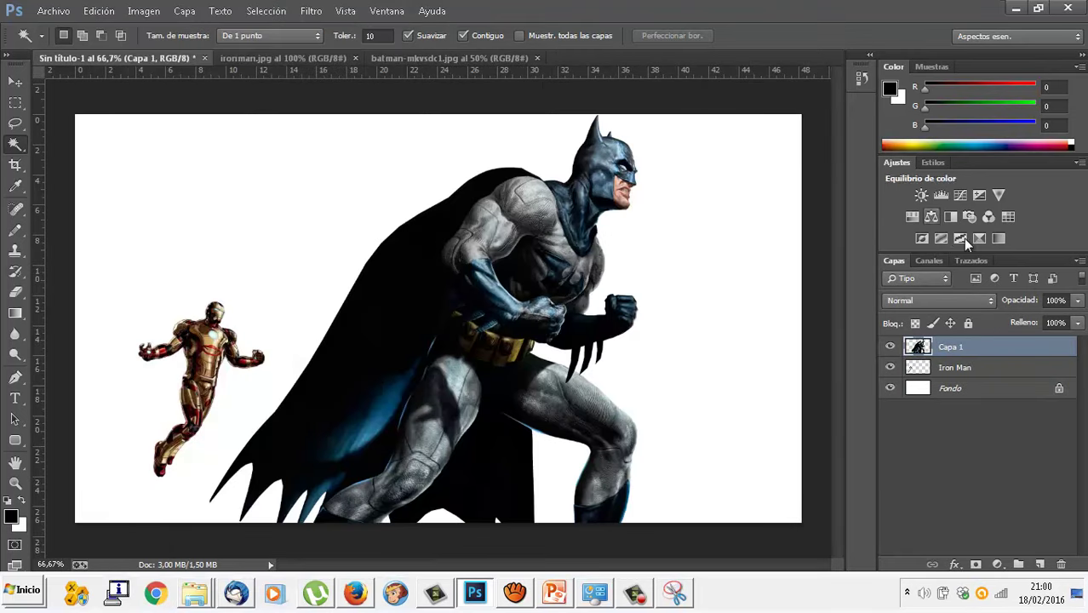
{"action": "double_click", "coordinate": [960, 349]}
{"action": "type", "text": "Batman"}
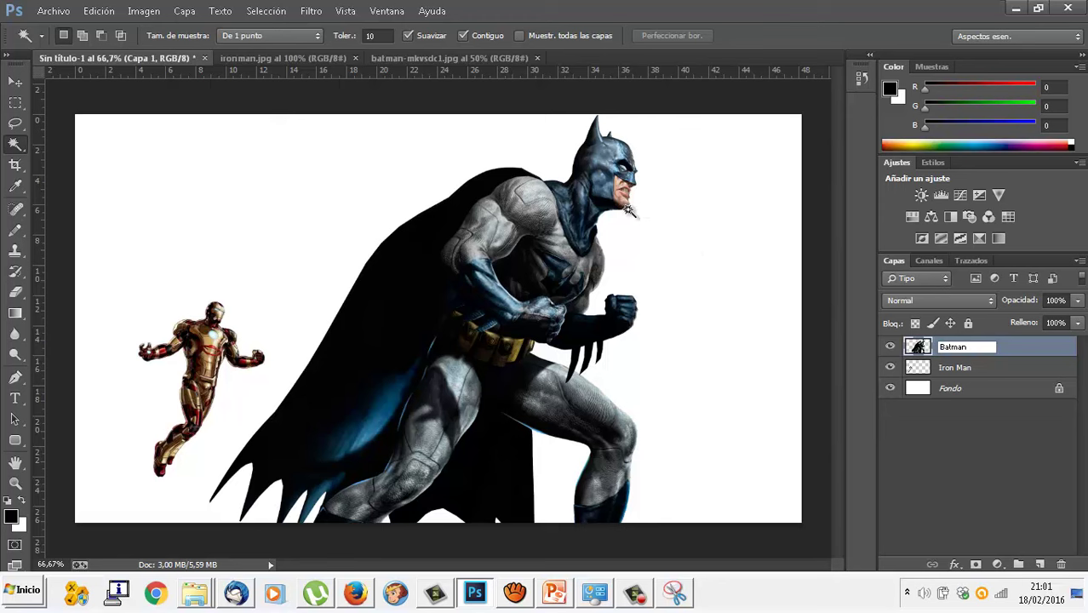
{"action": "key", "text": "Return"}
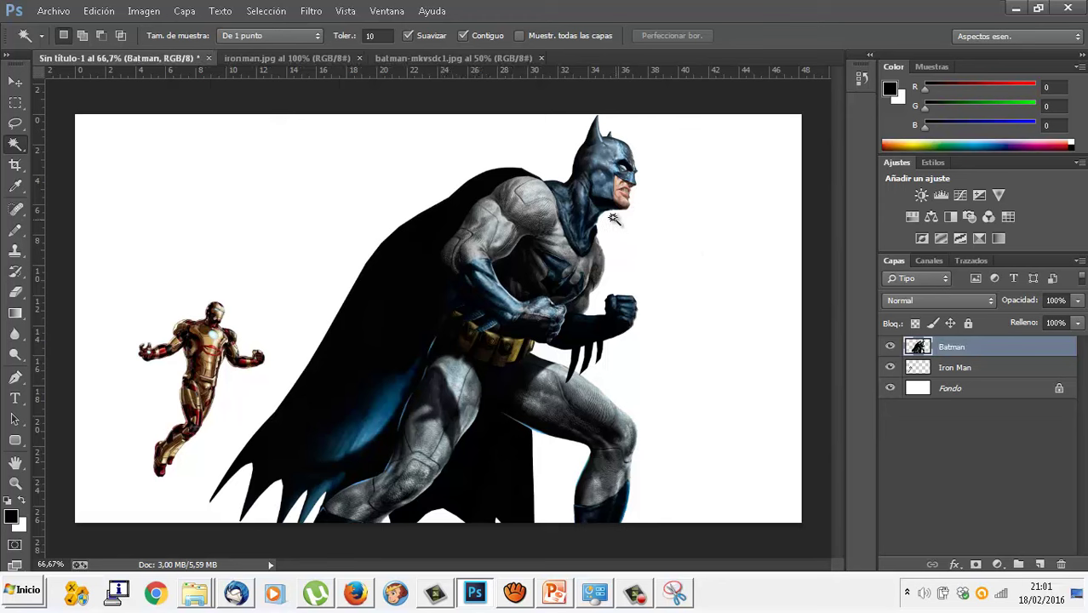
Snip the Photoshop canvas with Iron Man and Batman in Recortes, then return to PowerPoint
{"action": "left_click", "coordinate": [676, 593]}
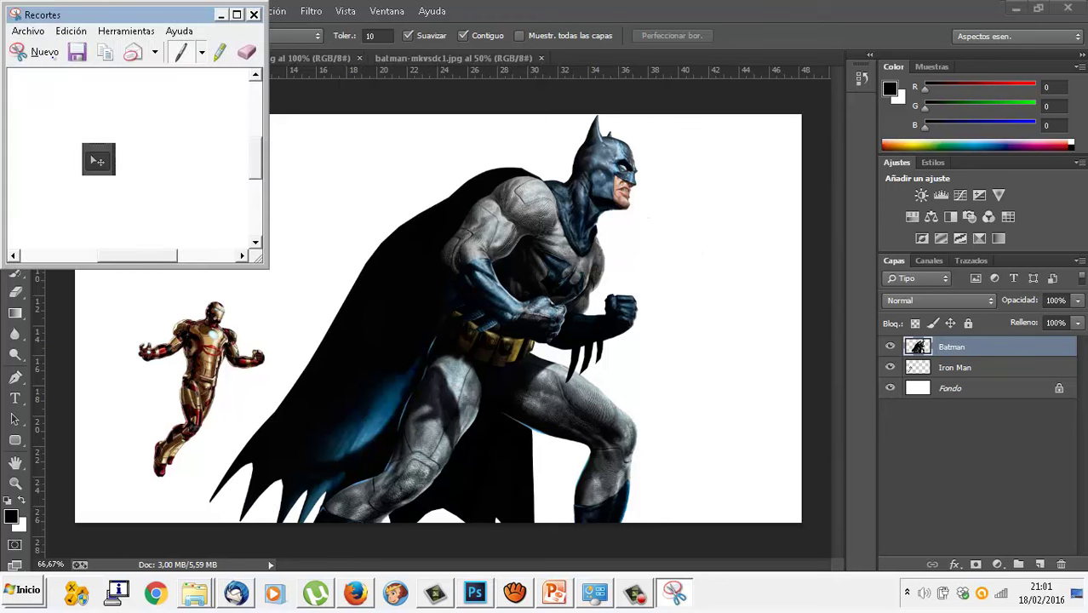
{"action": "left_click", "coordinate": [43, 49]}
{"action": "left_click_drag", "start_coordinate": [70, 104], "coordinate": [820, 529]}
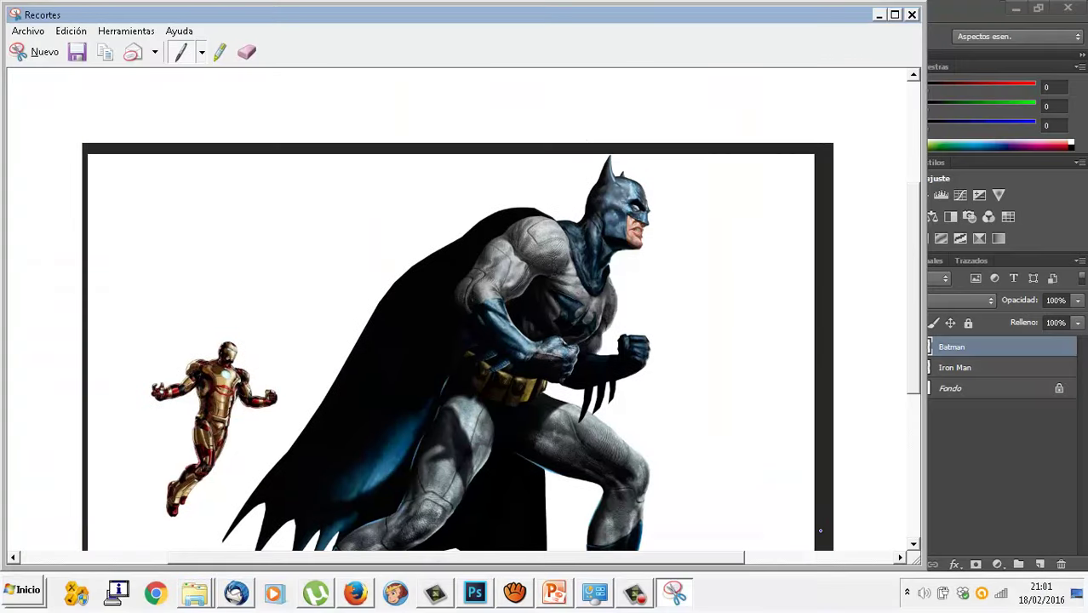
{"action": "left_click", "coordinate": [555, 593]}
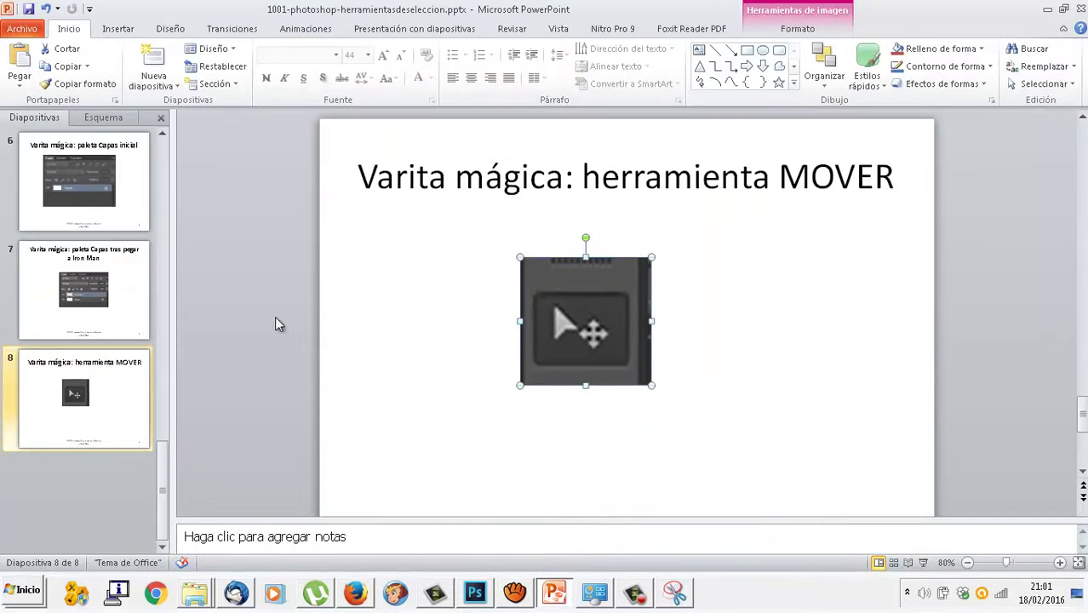
Duplicate slide 8 as slide 9, remove its MOVER image, and retitle it 'Varita mágica: imagen BATMAN'
{"action": "right_click", "coordinate": [121, 396]}
{"action": "left_click", "coordinate": [198, 211]}
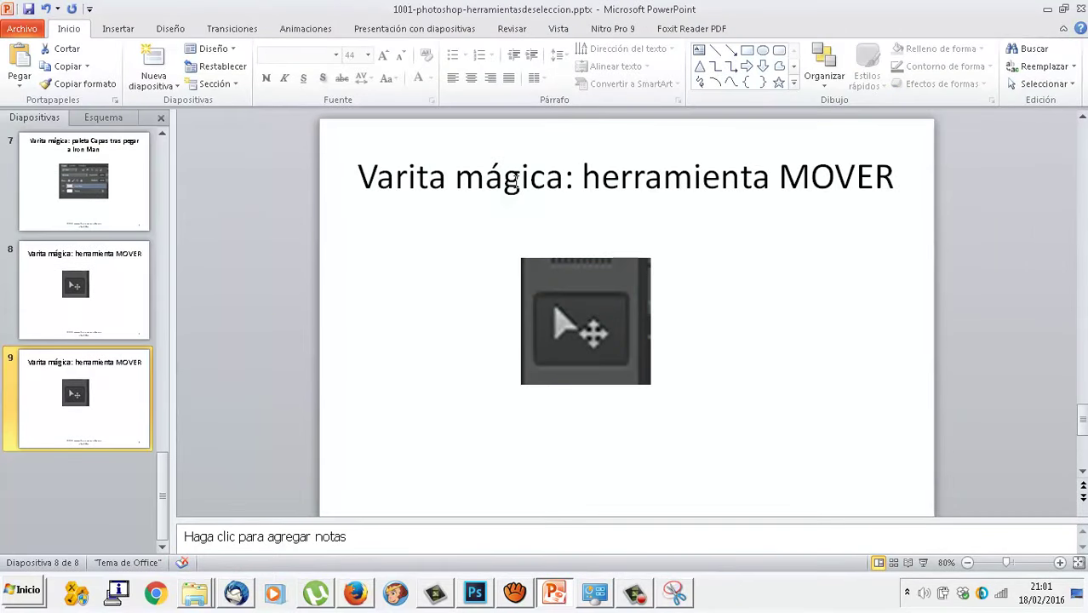
{"action": "left_click", "coordinate": [594, 269]}
{"action": "key", "text": "Delete"}
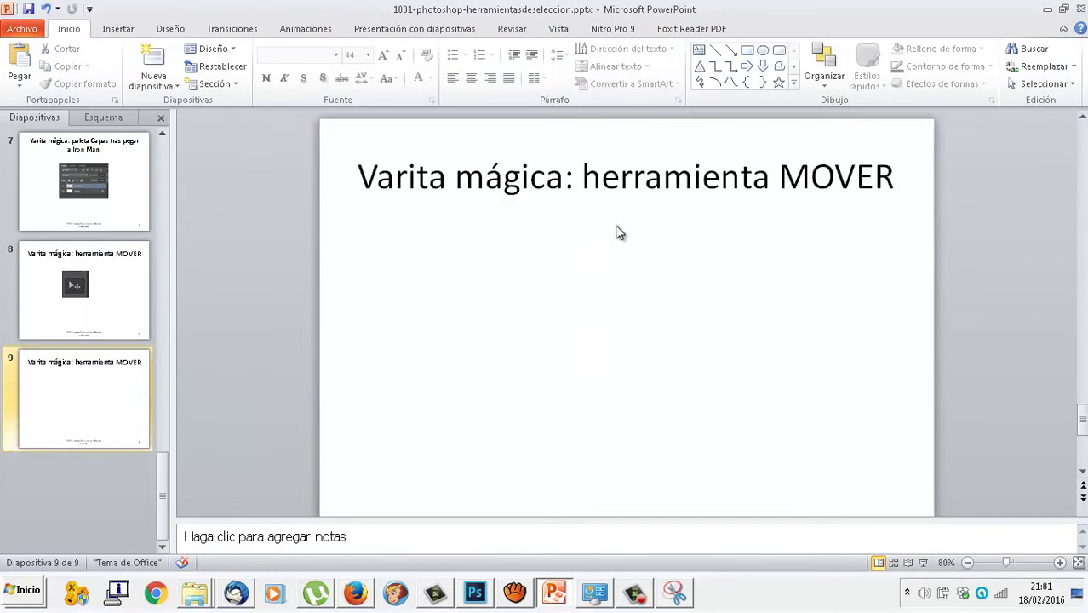
{"action": "left_click_drag", "start_coordinate": [596, 181], "coordinate": [896, 186]}
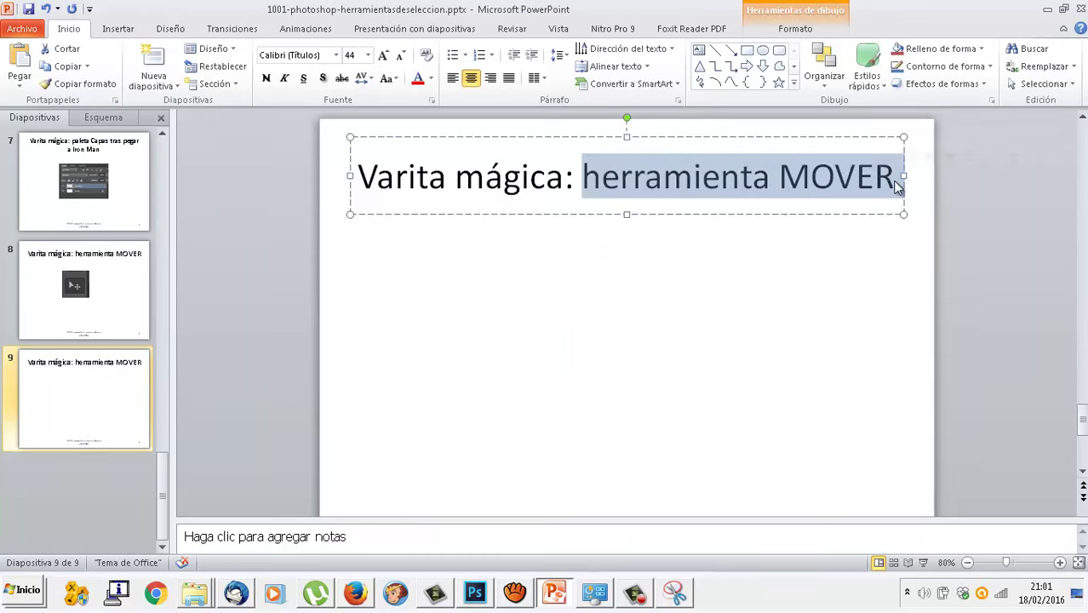
{"action": "type", "text": "imagen BATM"}
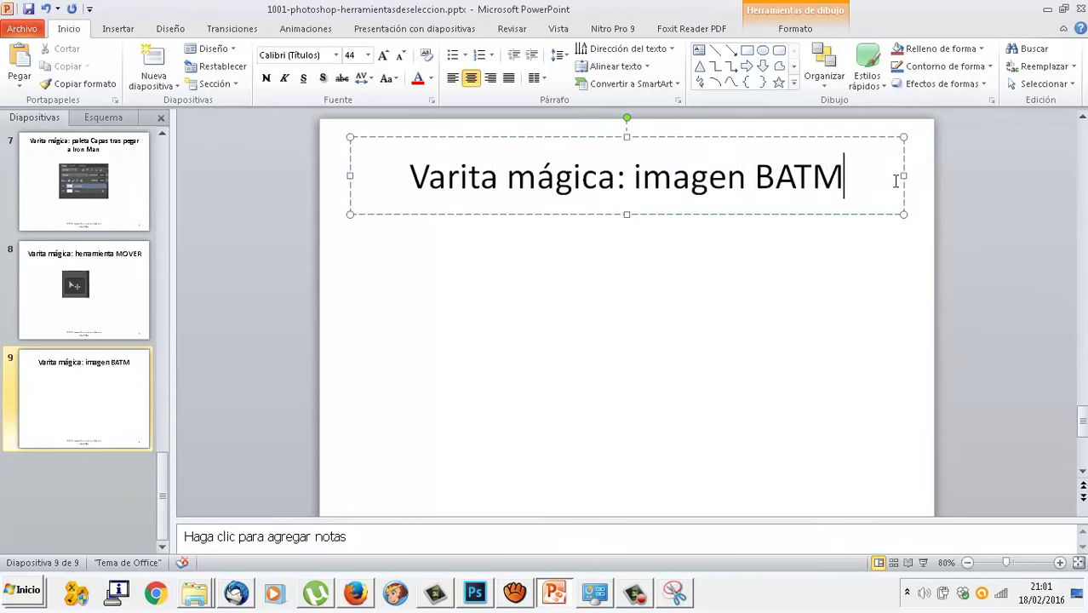
{"action": "type", "text": "AN"}
{"action": "left_click", "coordinate": [798, 259]}
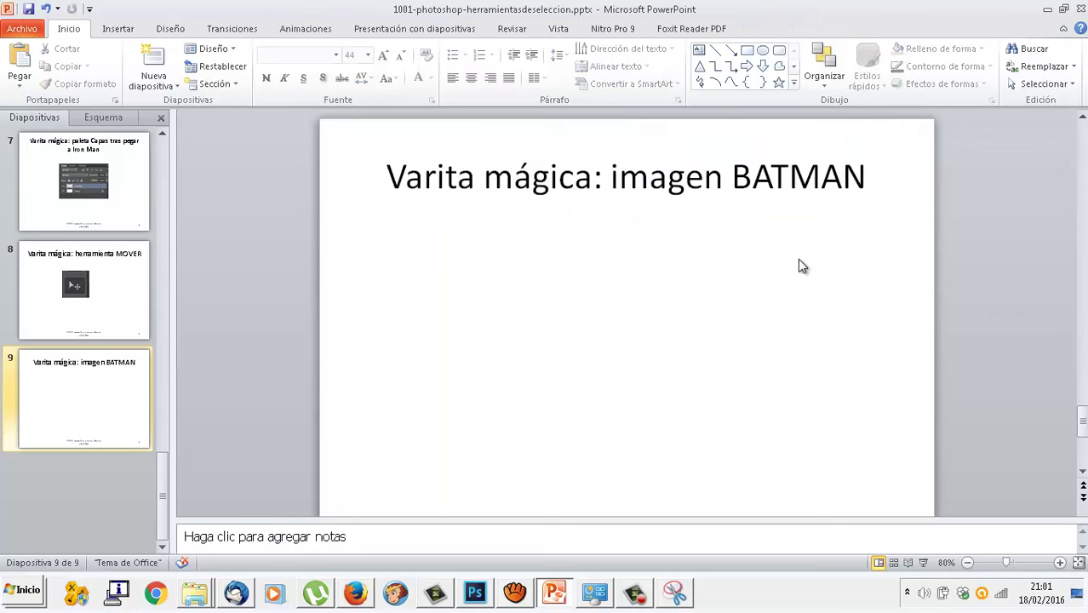
Paste the canvas snip below slide 9's title, resized, and strip the picture from slide 10
{"action": "key", "text": "ctrl+v"}
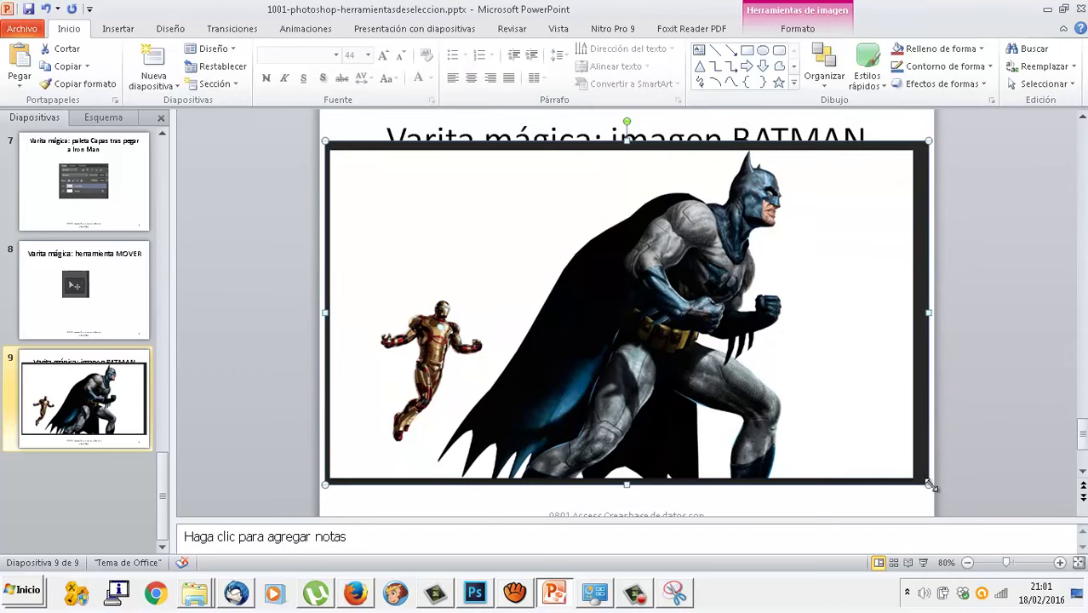
{"action": "left_click_drag", "start_coordinate": [930, 484], "coordinate": [855, 444]}
{"action": "left_click_drag", "start_coordinate": [809, 413], "coordinate": [854, 452]}
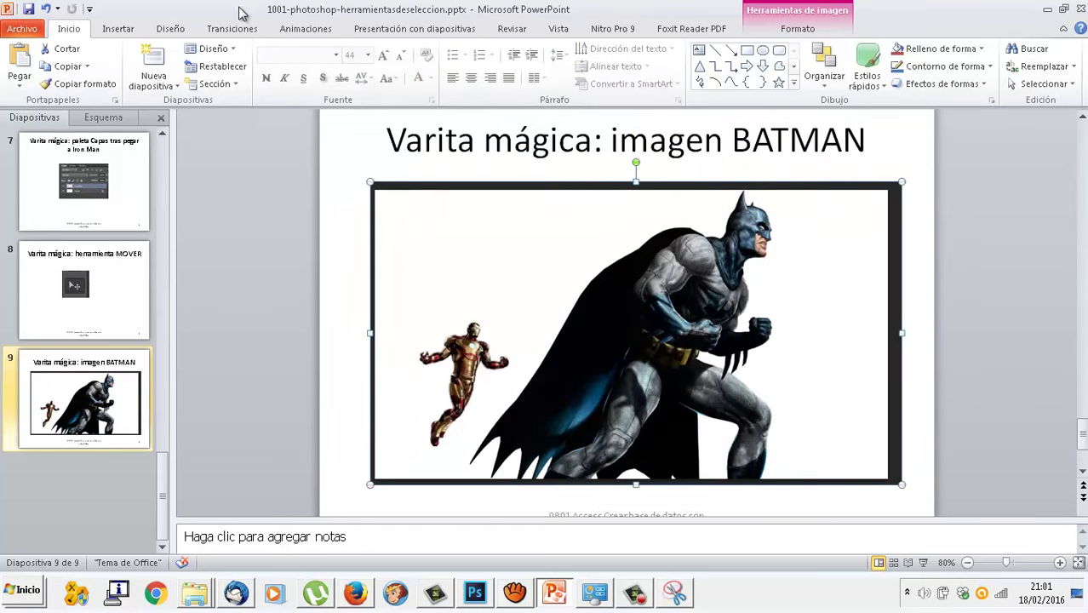
{"action": "left_click", "coordinate": [635, 593]}
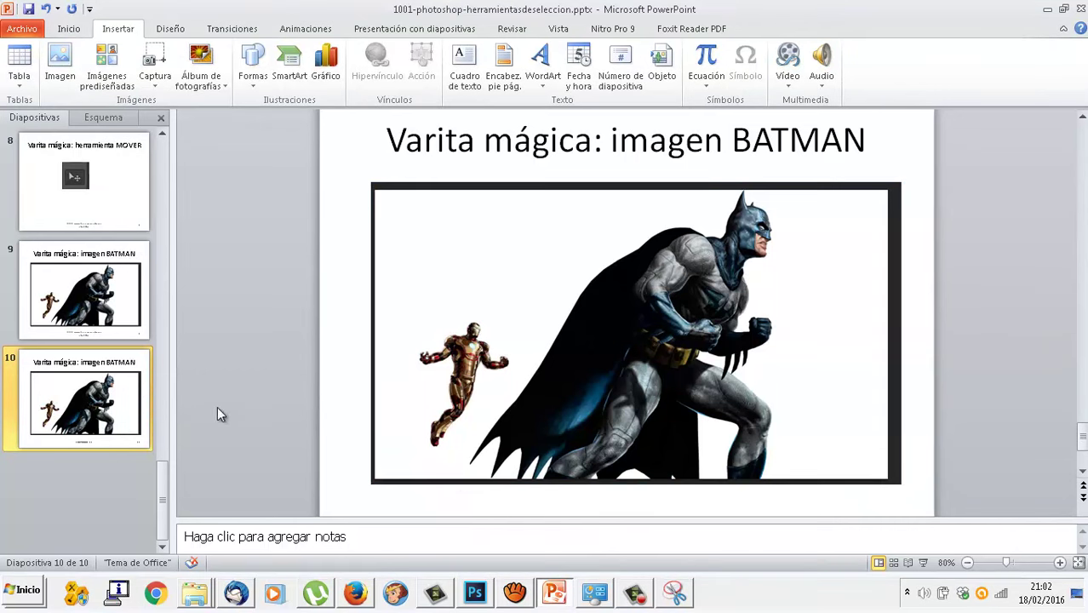
{"action": "left_click", "coordinate": [84, 289]}
{"action": "left_click", "coordinate": [120, 398]}
{"action": "left_click", "coordinate": [713, 335]}
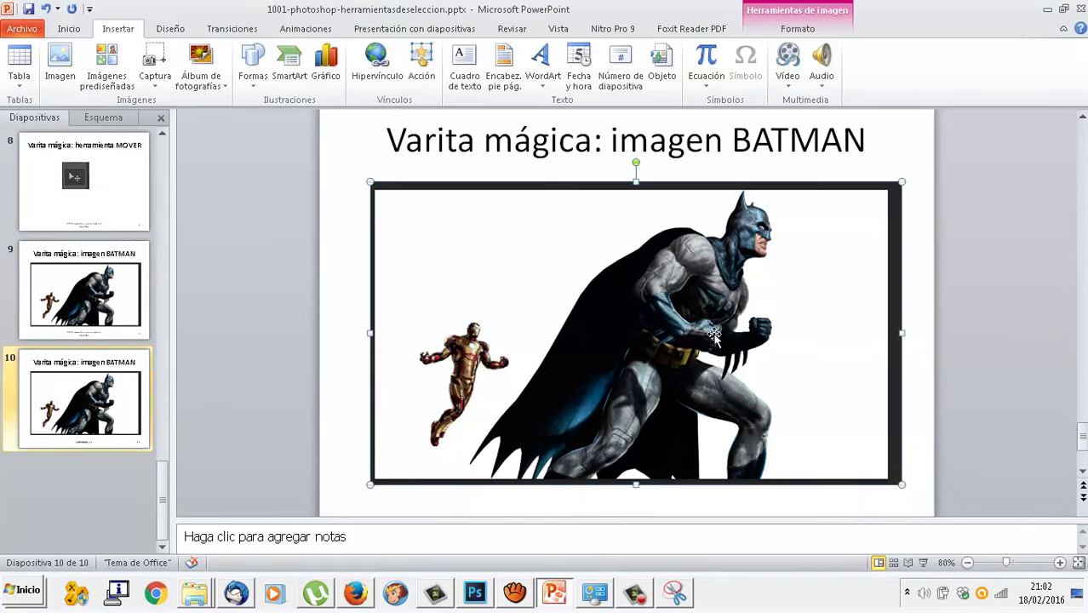
{"action": "key", "text": "Delete"}
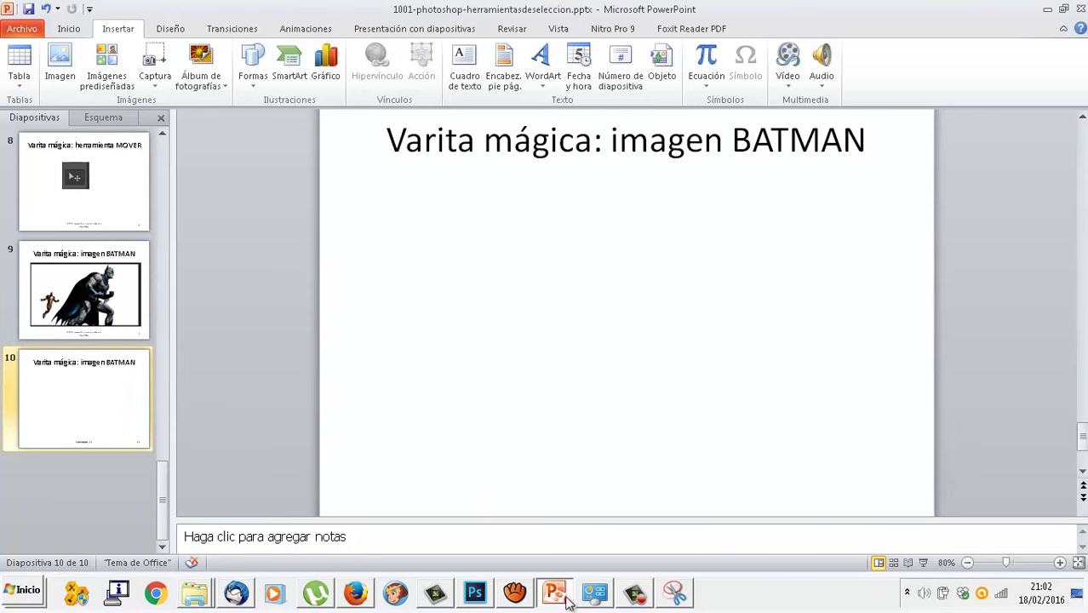
Free-transform Batman to about a third of his size and move him to the upper centre
{"action": "left_click", "coordinate": [476, 593]}
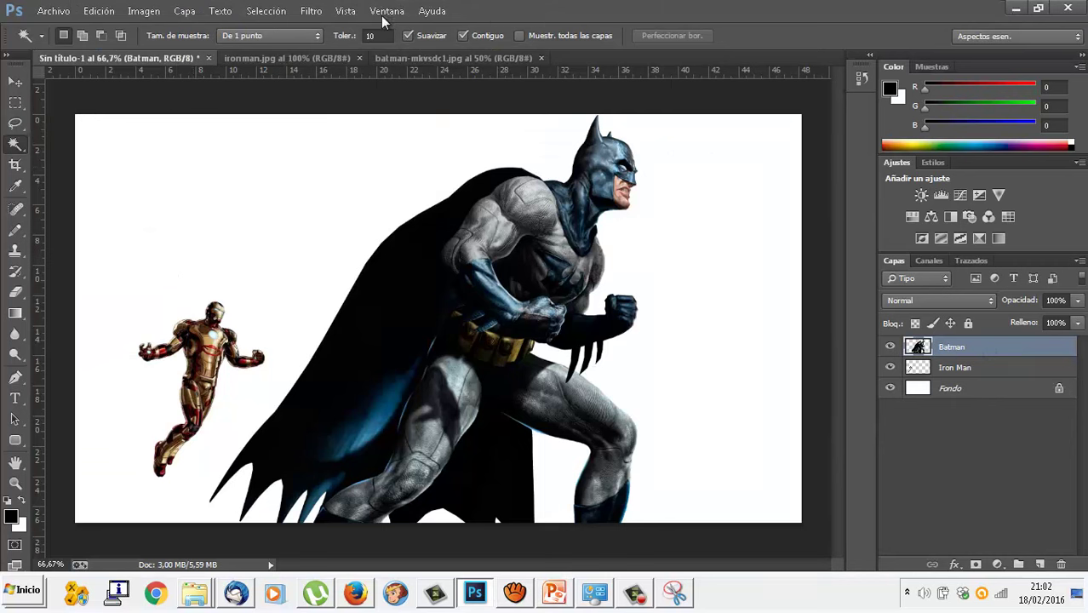
{"action": "left_click", "coordinate": [88, 13]}
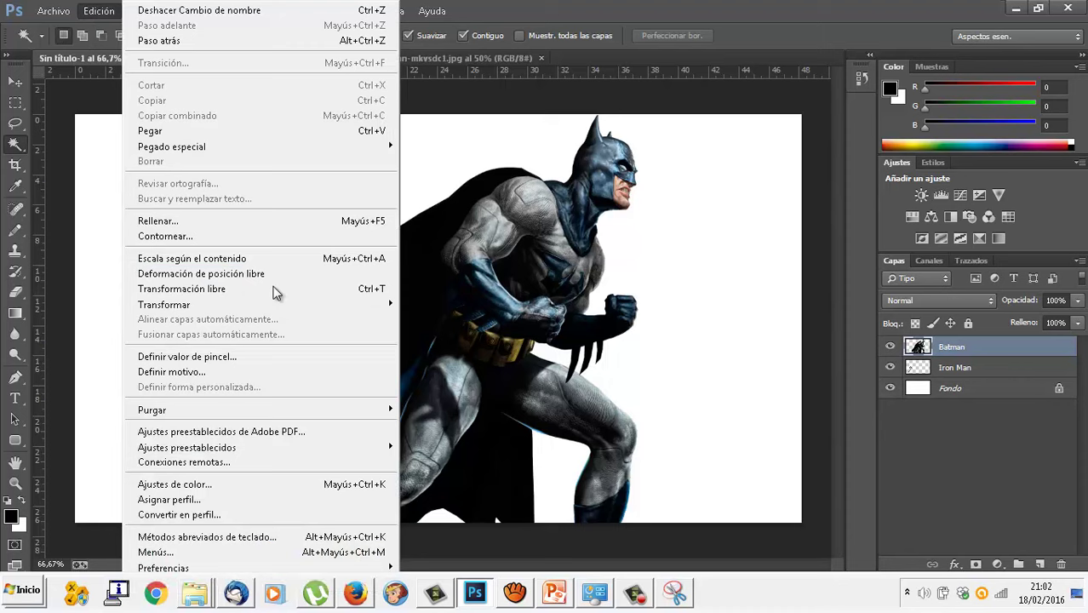
{"action": "left_click", "coordinate": [275, 291]}
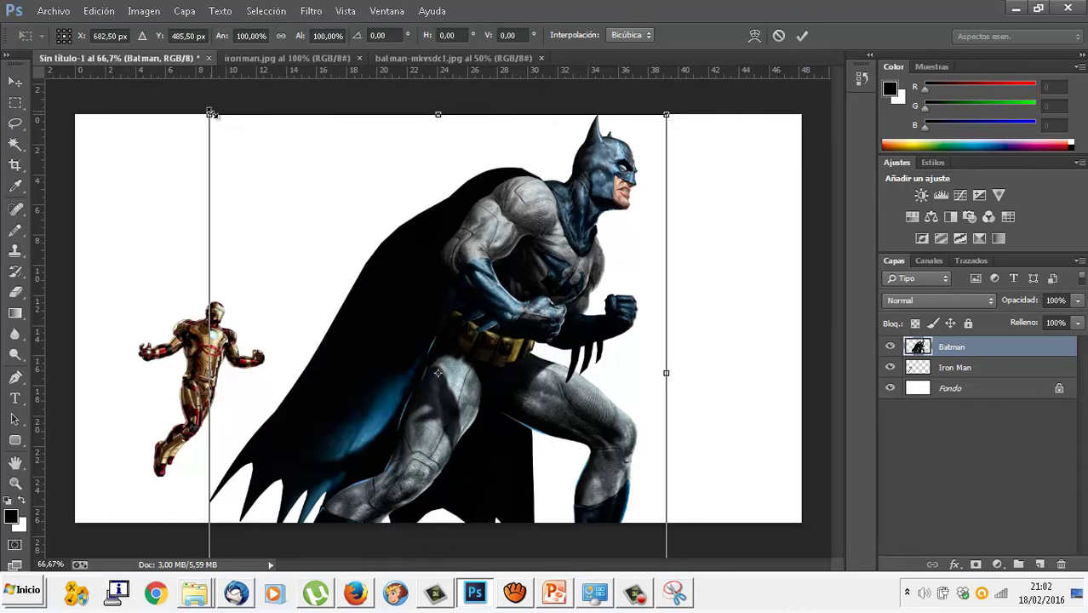
{"action": "left_click_drag", "start_coordinate": [211, 112], "coordinate": [469, 460]}
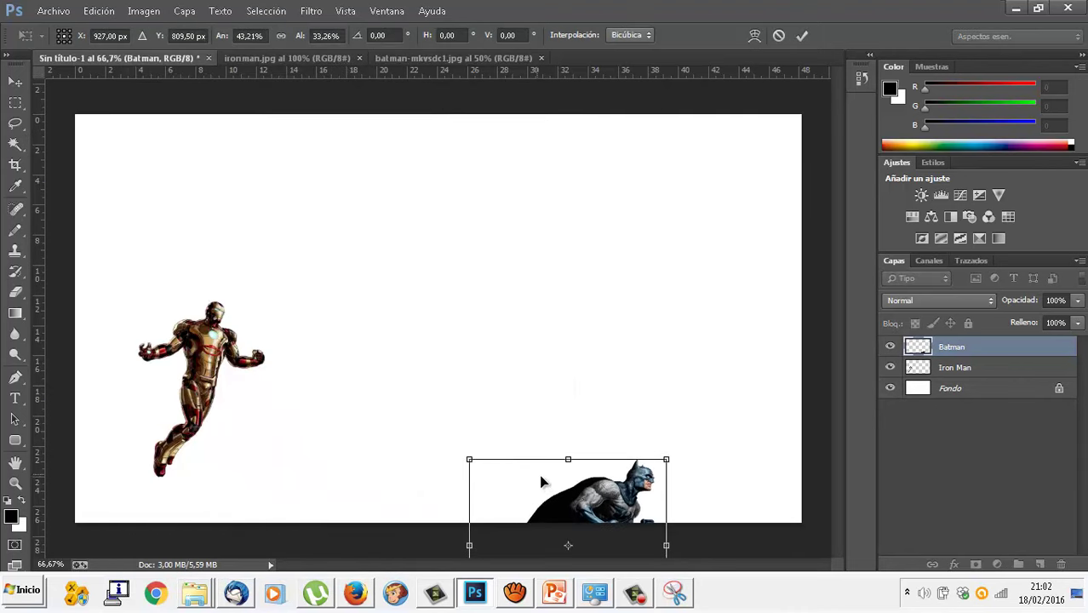
{"action": "left_click_drag", "start_coordinate": [542, 482], "coordinate": [438, 202]}
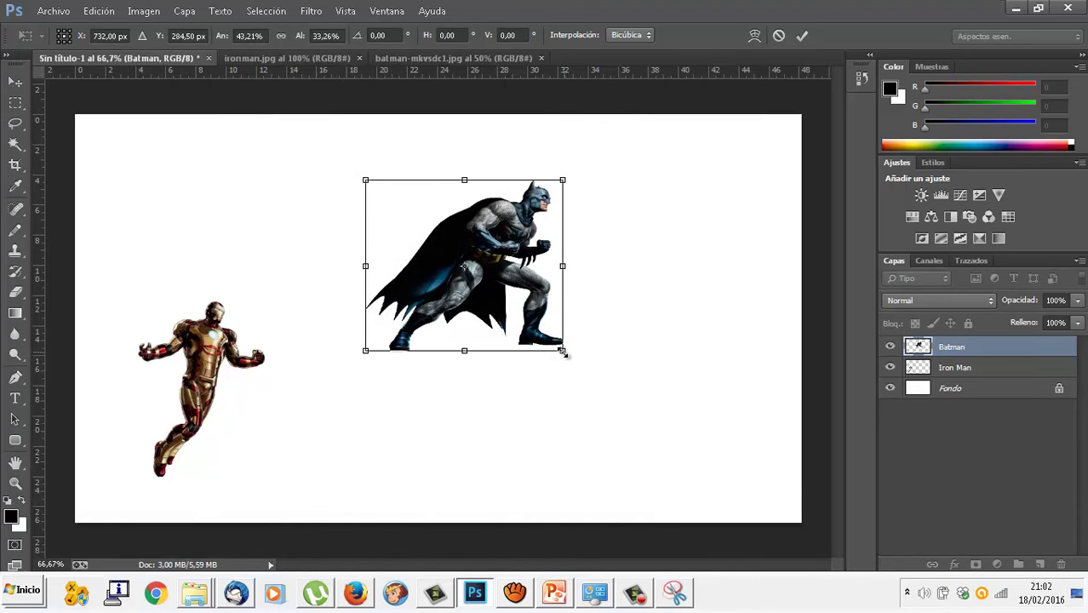
{"action": "mouse_move", "coordinate": [562, 351]}
{"action": "left_mouse_down"}
{"action": "mouse_move", "coordinate": [547, 375]}
{"action": "mouse_move", "coordinate": [466, 356]}
{"action": "left_mouse_up"}
{"action": "key", "text": "w"}
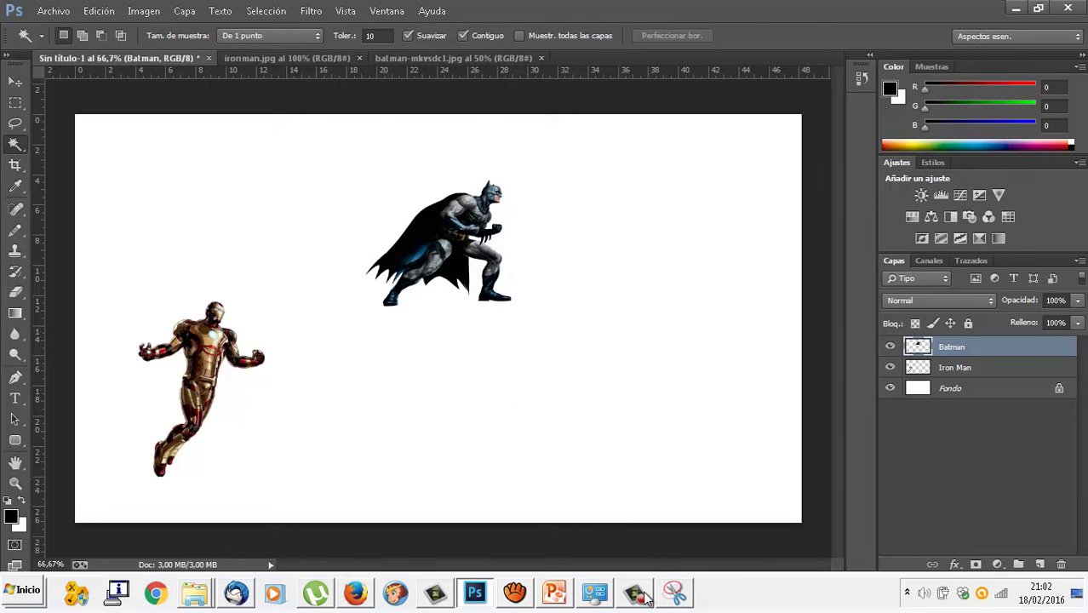
Retitle slide 10 'Varita mágica: imagen BATMAN cambiada de tamaño'
{"action": "left_click", "coordinate": [565, 601]}
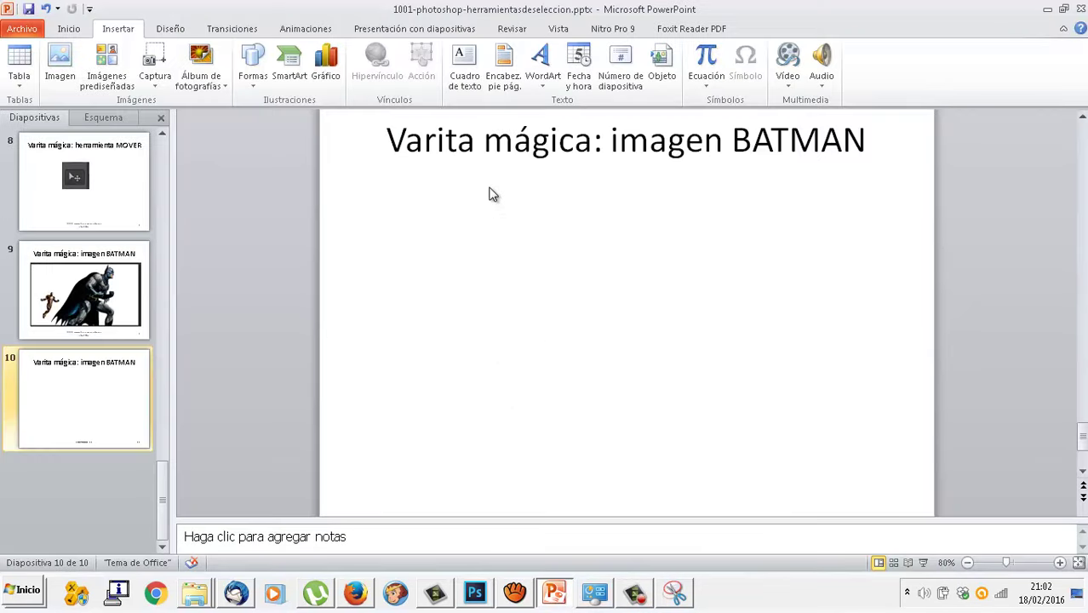
{"action": "left_click", "coordinate": [862, 143]}
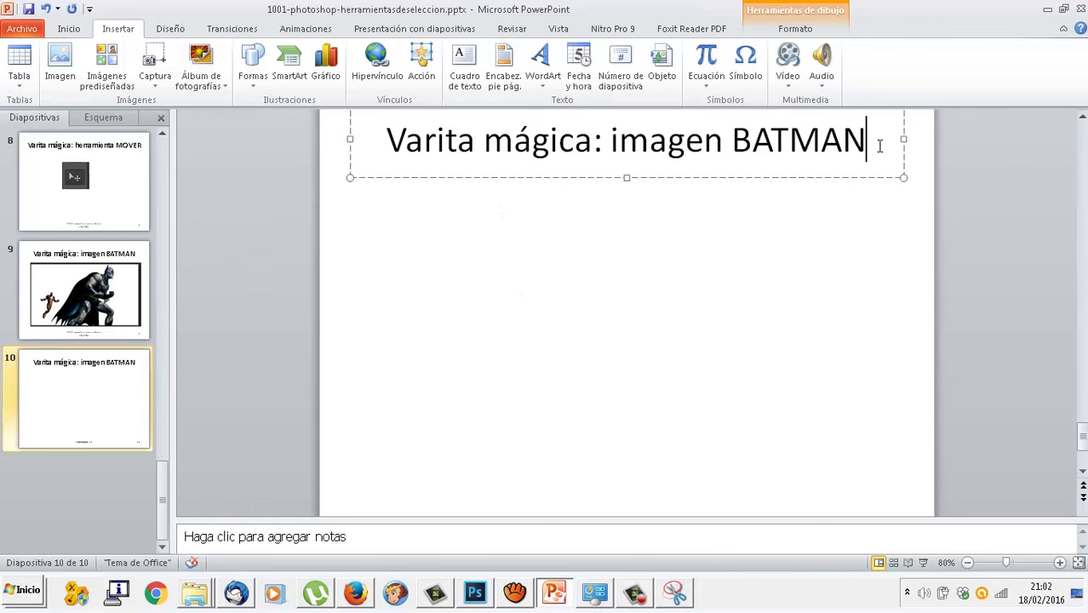
{"action": "type", "text": "CAMBIAD"}
{"action": "key", "text": "BackSpace"}
{"action": "key", "text": "BackSpace"}
{"action": "key", "text": "BackSpace"}
{"action": "key", "text": "BackSpace"}
{"action": "key", "text": "BackSpace"}
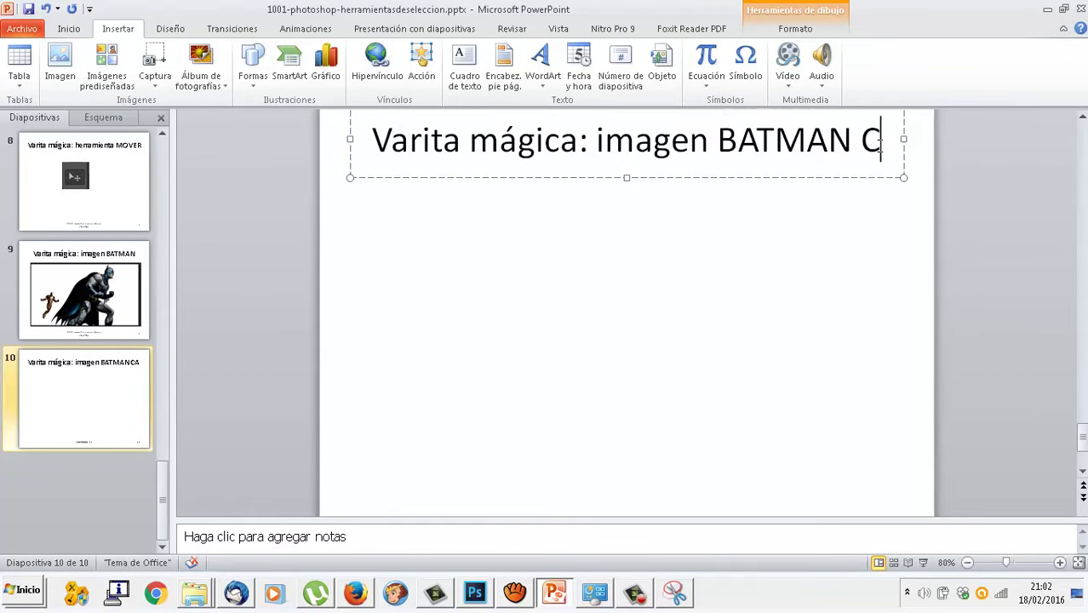
{"action": "key", "text": "BackSpace"}
{"action": "type", "text": "cambiada de "}
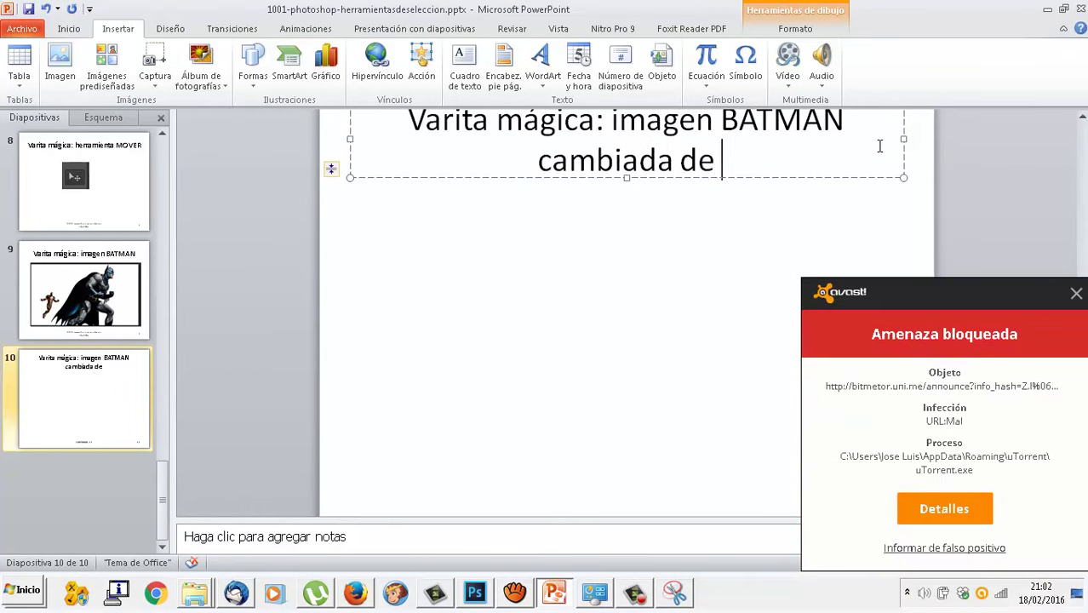
{"action": "type", "text": "tamaño"}
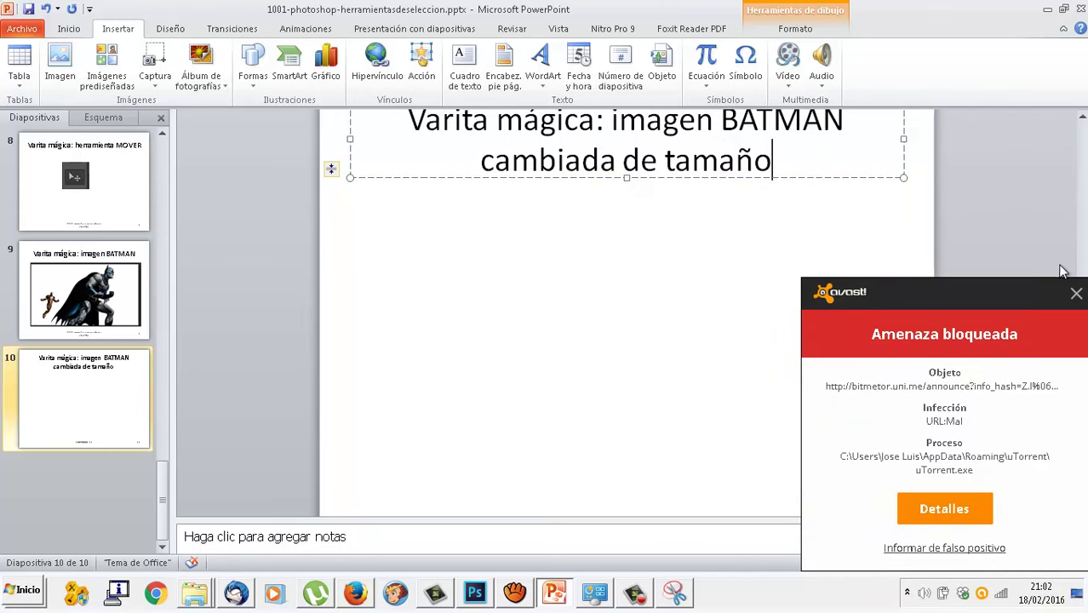
{"action": "left_click", "coordinate": [1076, 293]}
{"action": "left_click", "coordinate": [551, 246]}
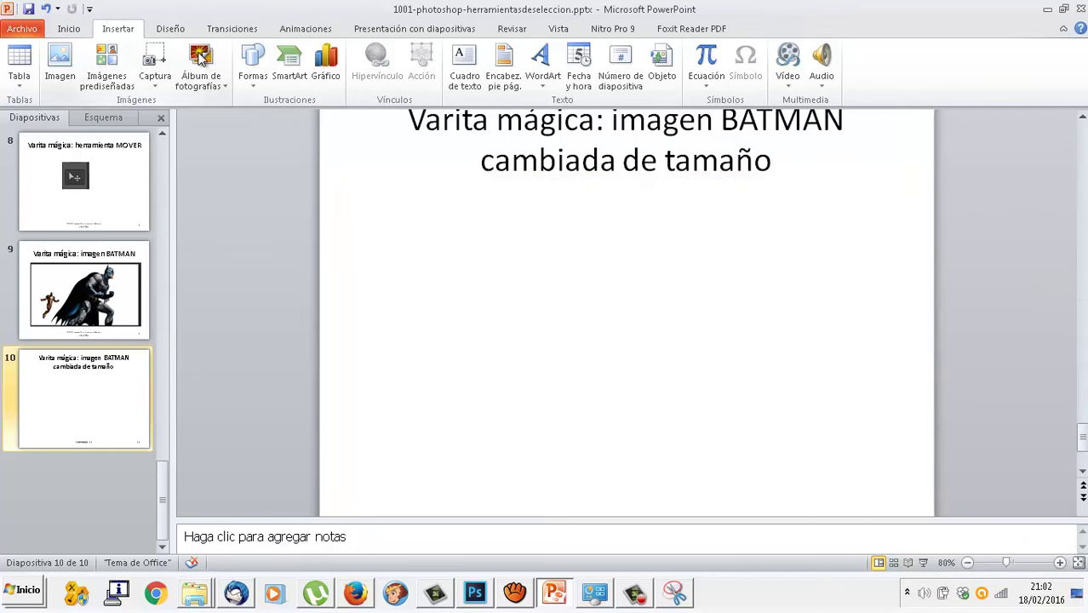
Bring up the slide layout gallery for slide 10
{"action": "left_click", "coordinate": [169, 29]}
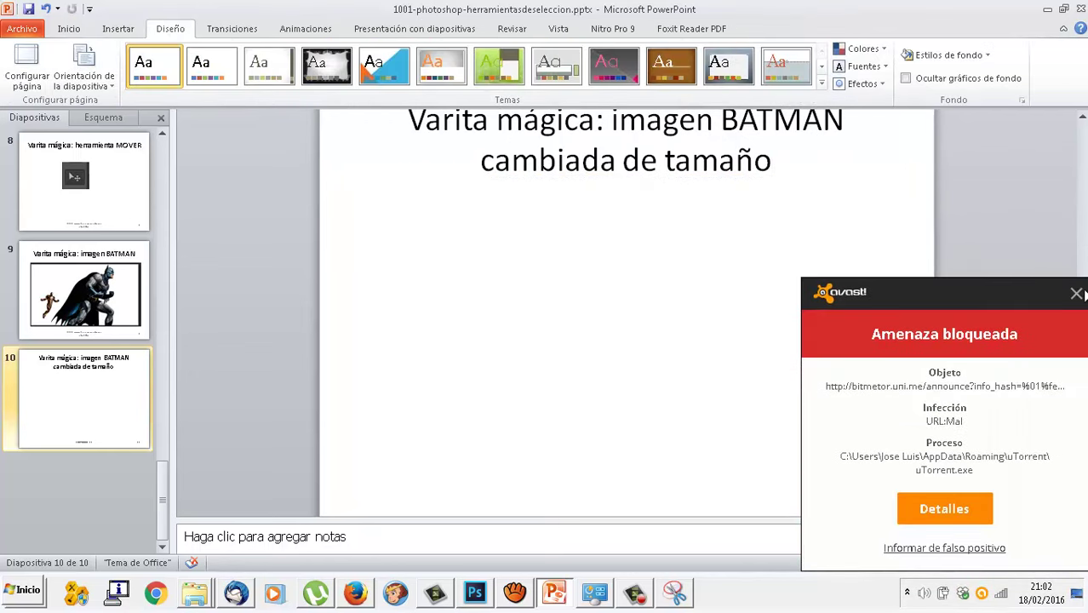
{"action": "left_click", "coordinate": [1077, 294]}
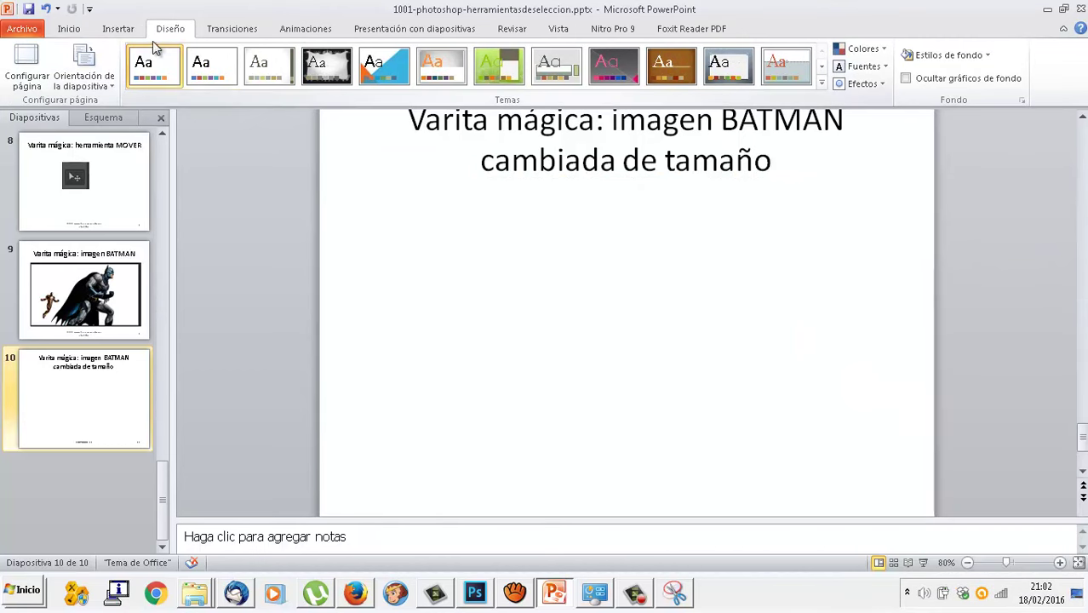
{"action": "left_click", "coordinate": [68, 29]}
{"action": "left_click", "coordinate": [211, 49]}
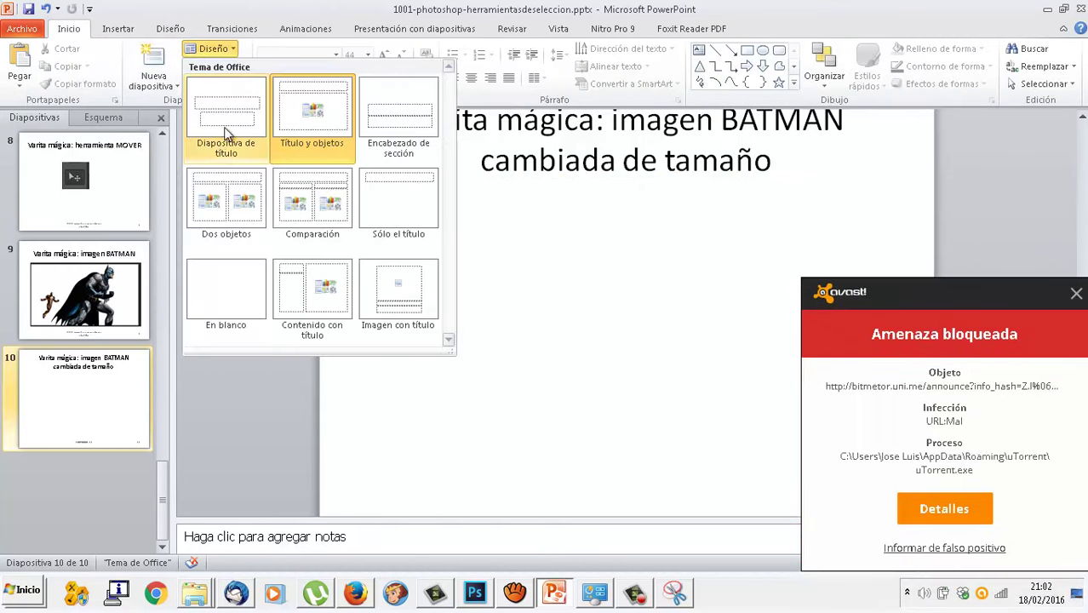
Apply the Título y objetos layout and add bullets 'Menú Edición' and 'Transformación libre'
{"action": "left_click", "coordinate": [316, 124]}
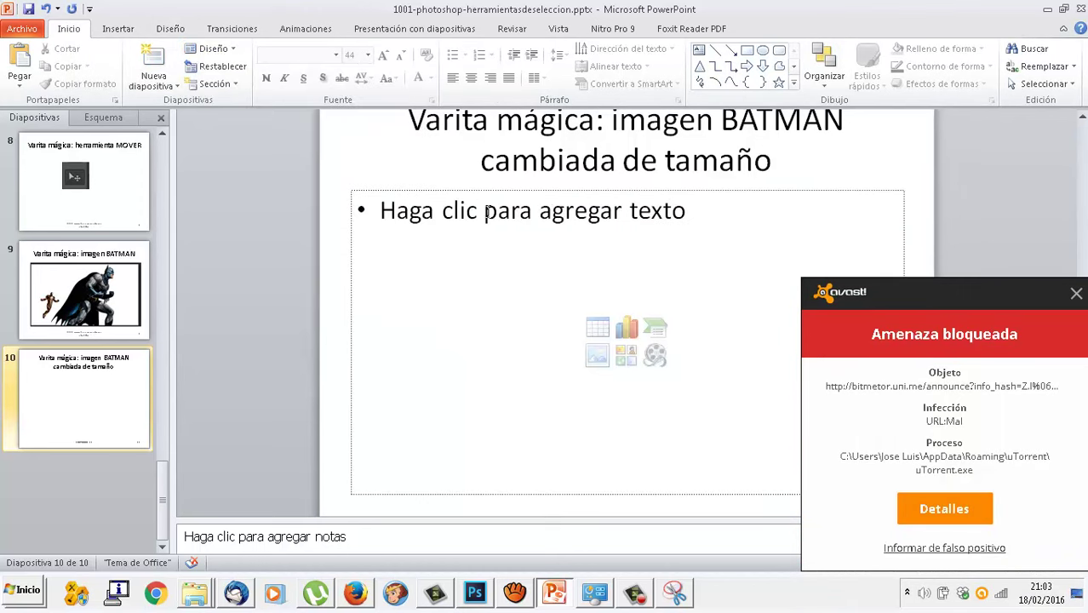
{"action": "left_click", "coordinate": [487, 213]}
{"action": "left_click", "coordinate": [1074, 302]}
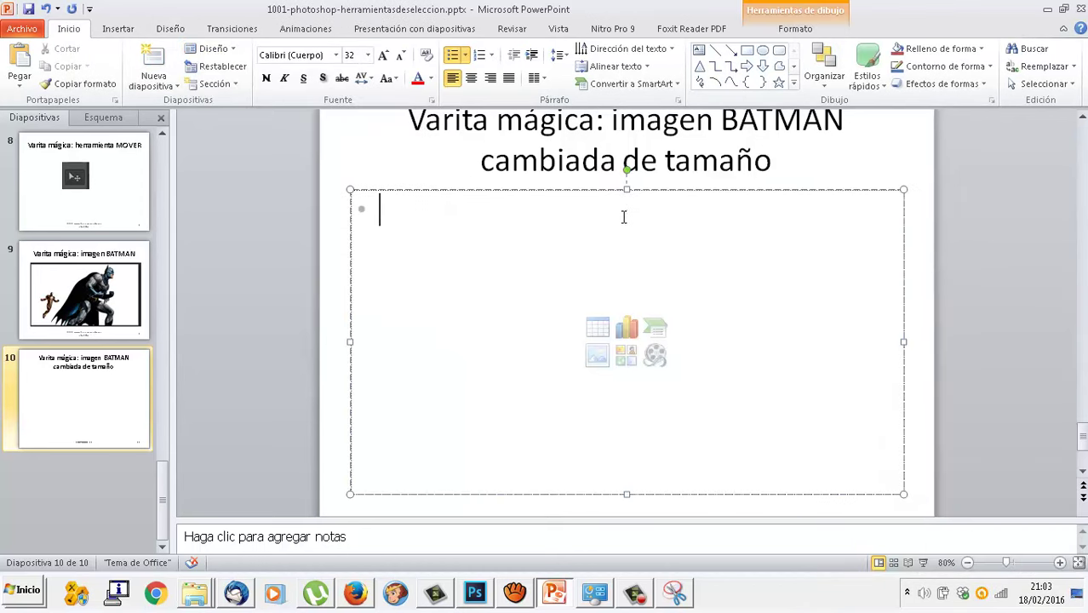
{"action": "type", "text": "M"}
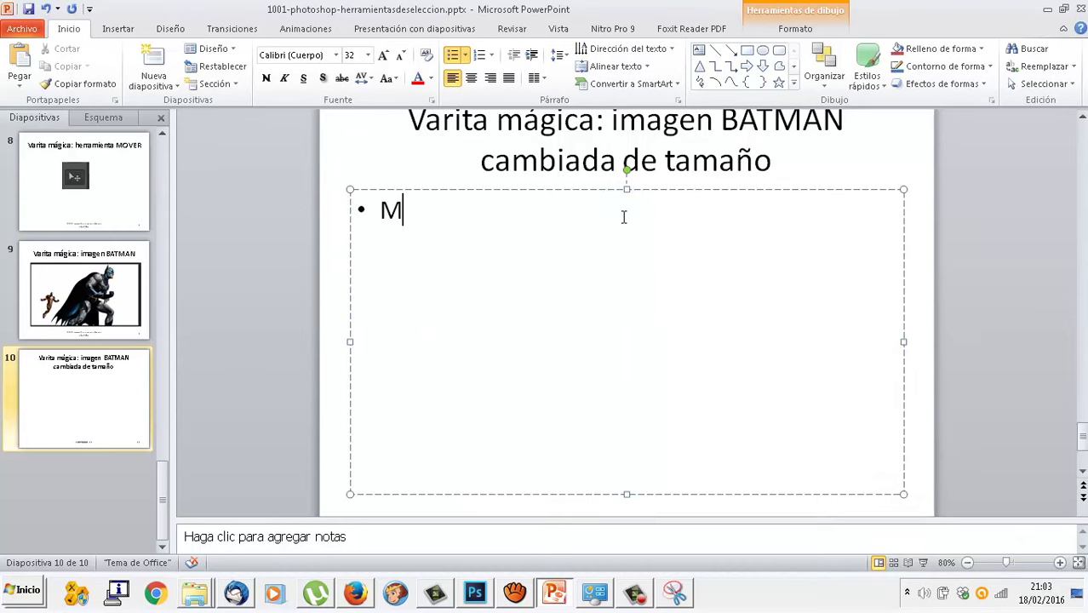
{"action": "type", "text": "enú Edicac"}
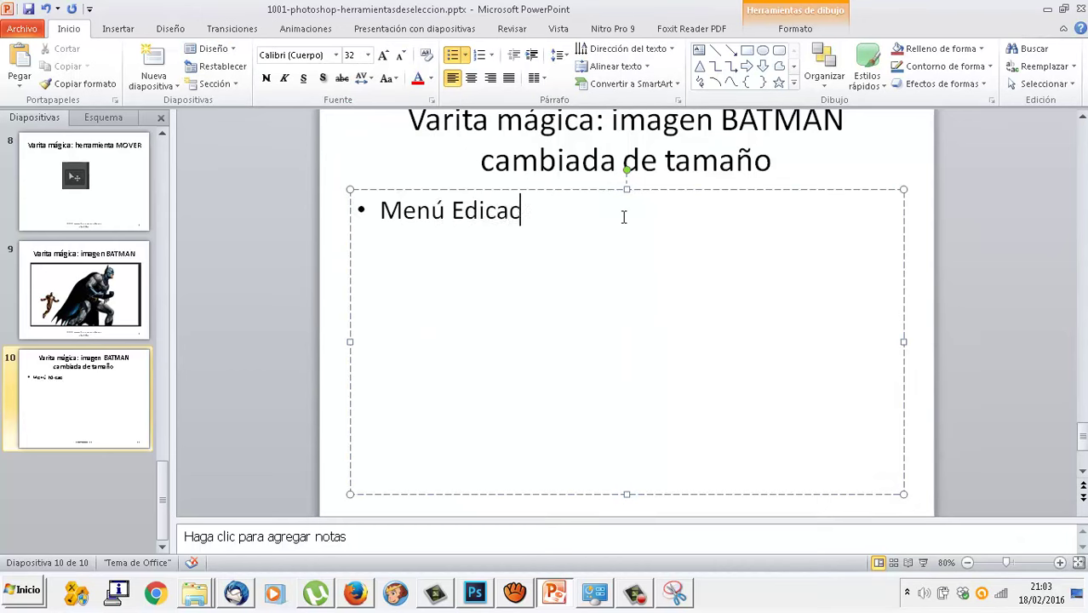
{"action": "key", "text": "BackSpace"}
{"action": "key", "text": "BackSpace"}
{"action": "key", "text": "Return"}
{"action": "type", "text": "T"}
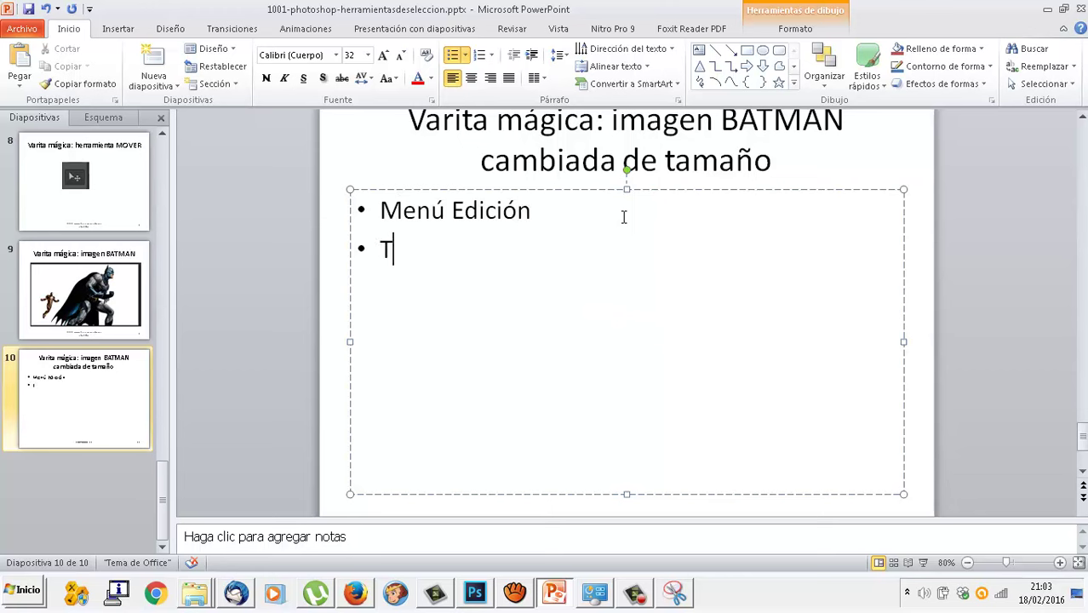
{"action": "type", "text": "ransformación libre"}
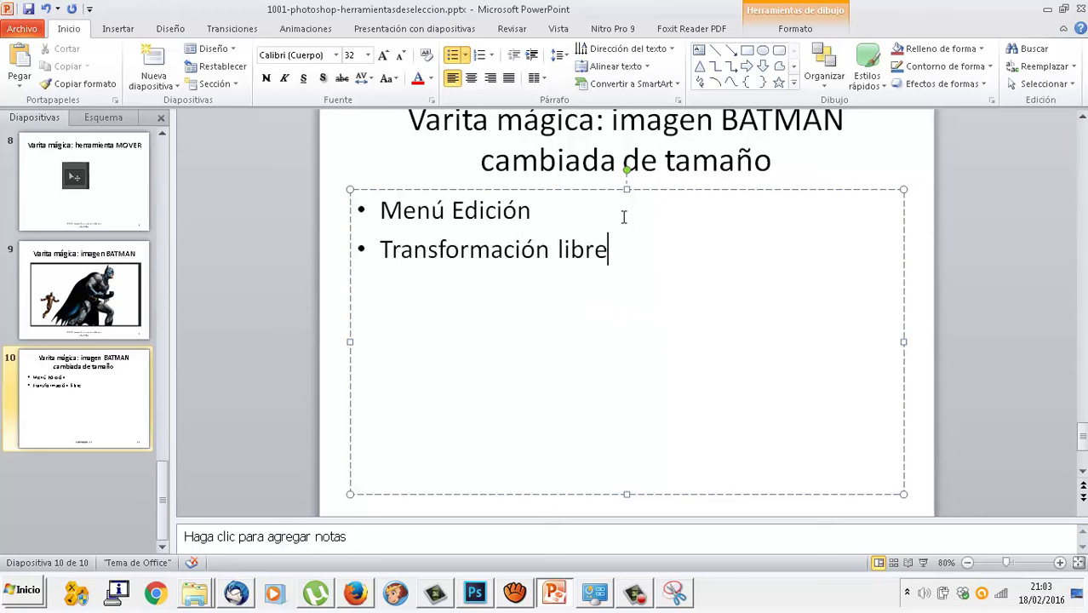
{"action": "key", "text": "Return"}
Add bullets on resizing with handles, Shift for proportion, and 'Pulsar Intro para terminar.'
{"action": "type", "text": "Con los tirado"}
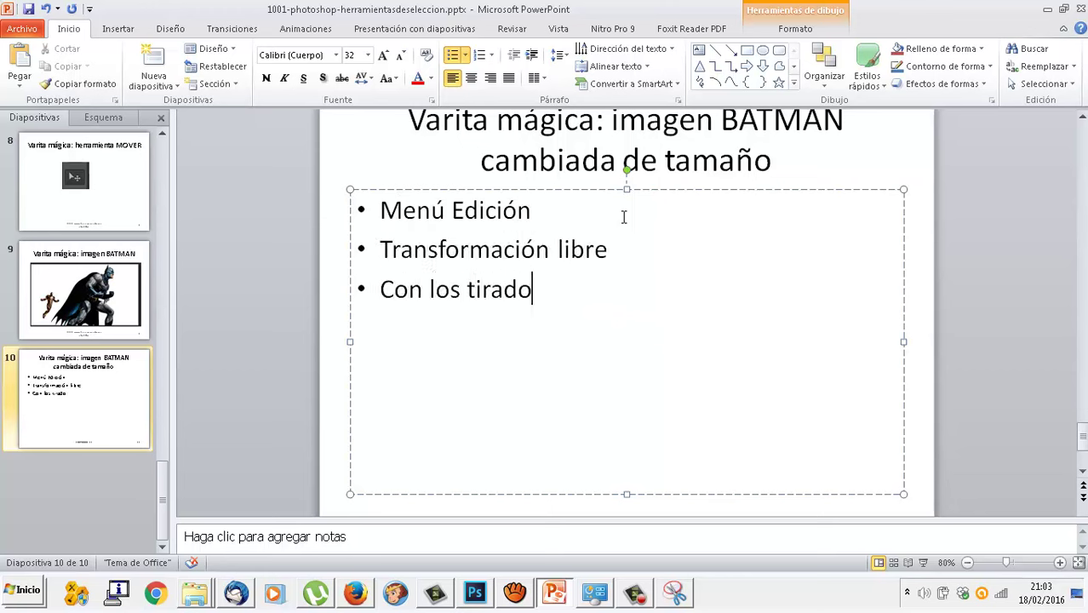
{"action": "type", "text": "res se cambia"}
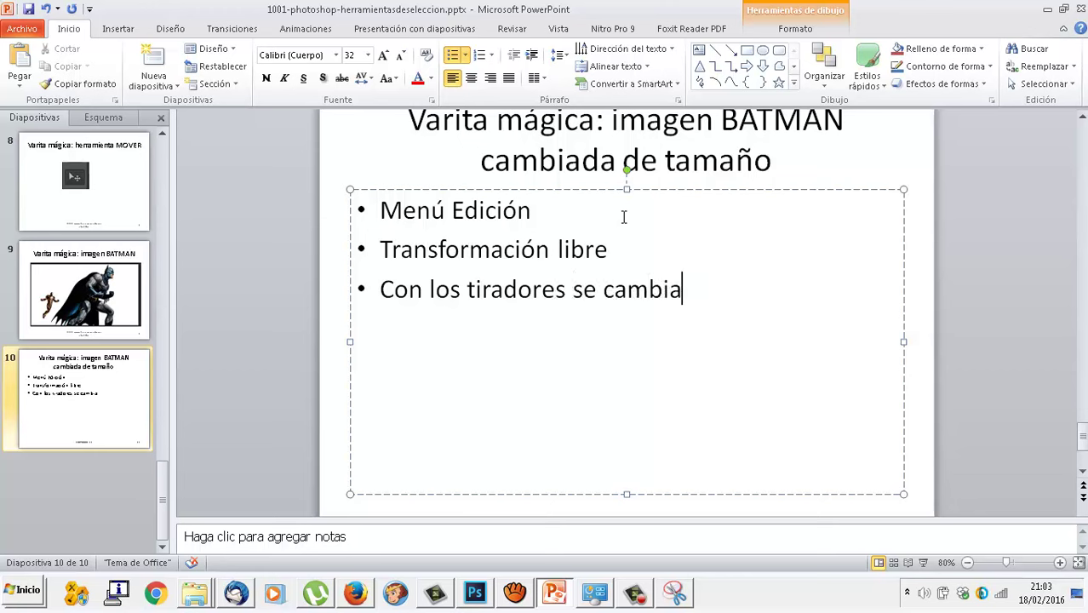
{"action": "type", "text": " el tamaño (si"}
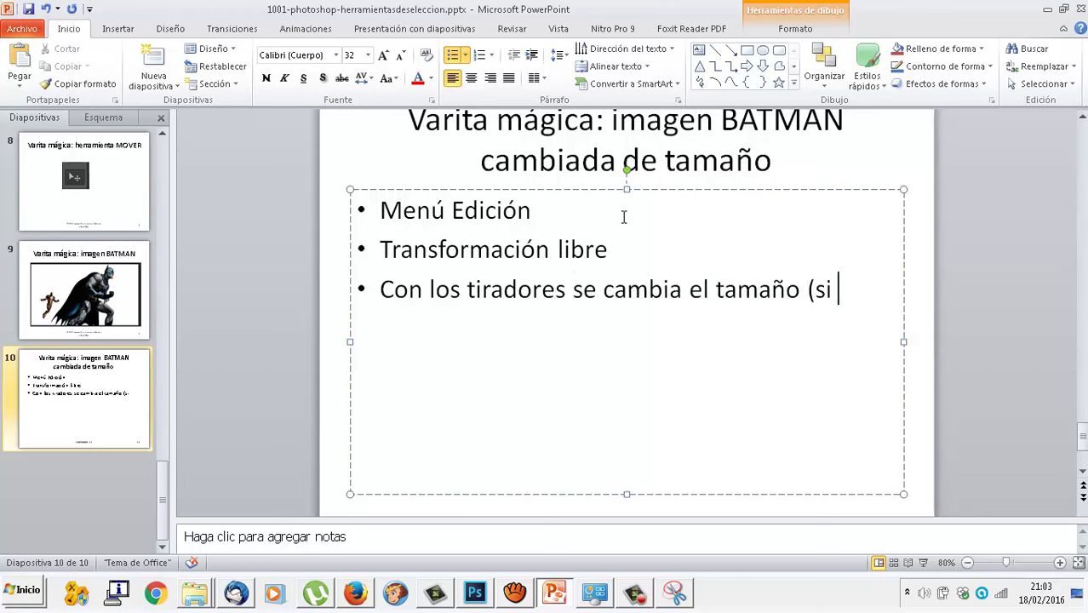
{"action": "type", "text": " pulso Shift"}
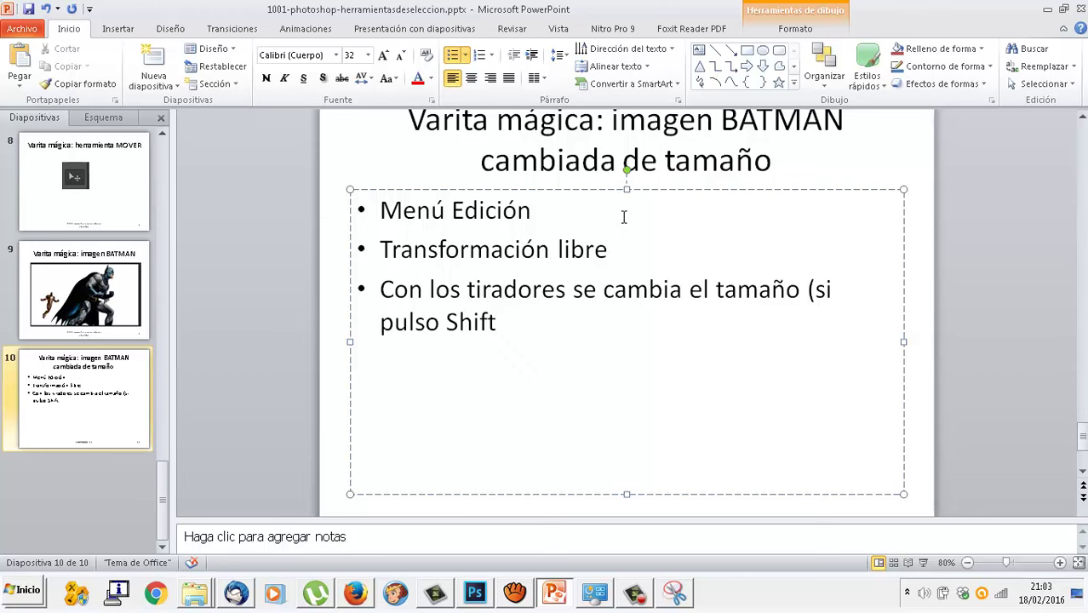
{"action": "type", "text": "se mant"}
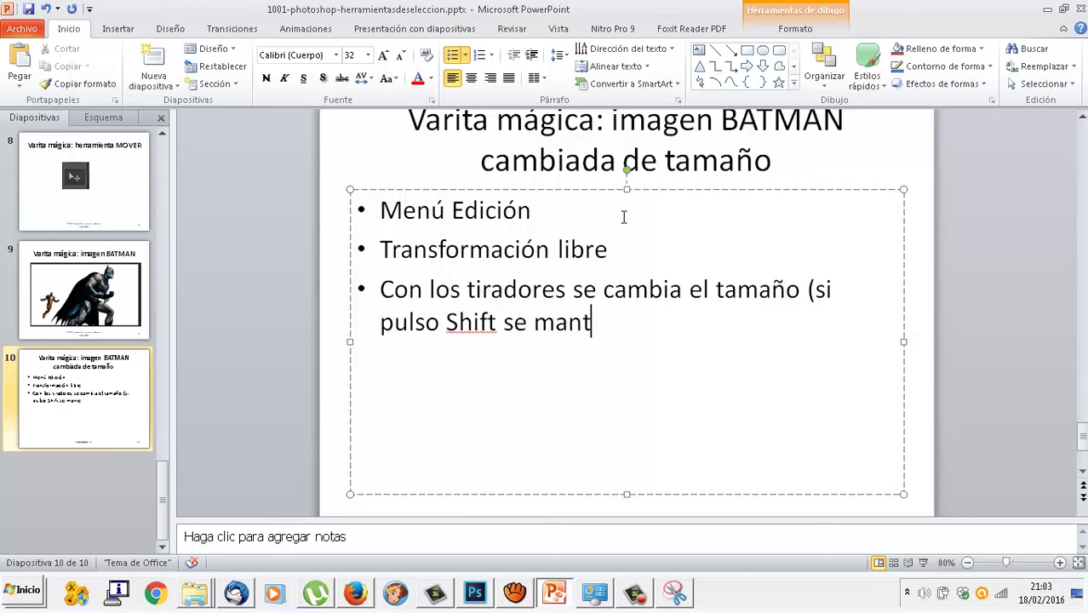
{"action": "type", "text": "ee la proporci"}
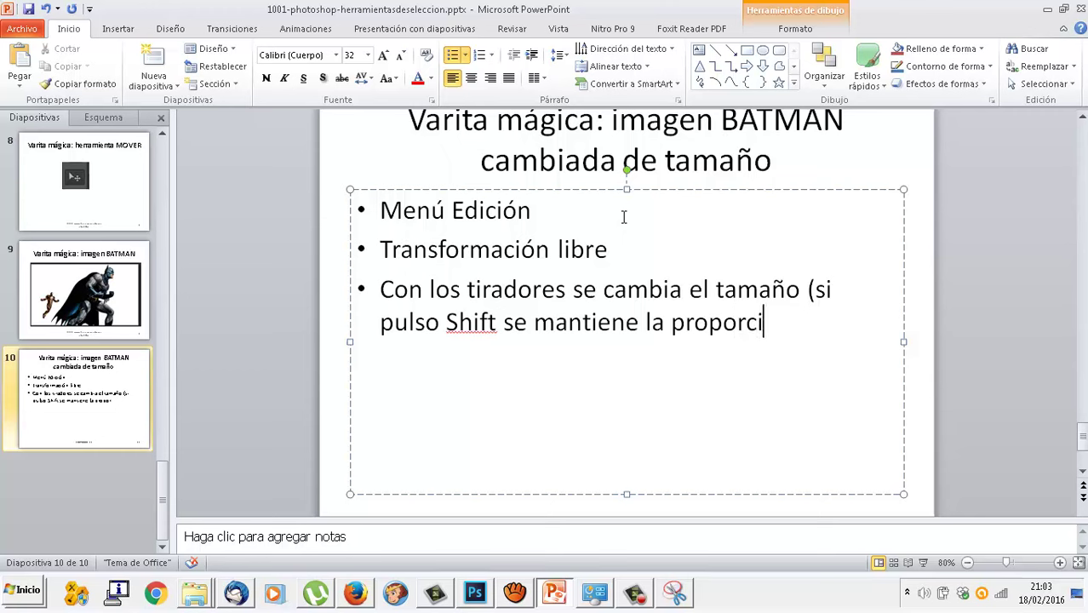
{"action": "type", "text": "ón"}
{"action": "type", "text": "Puls"}
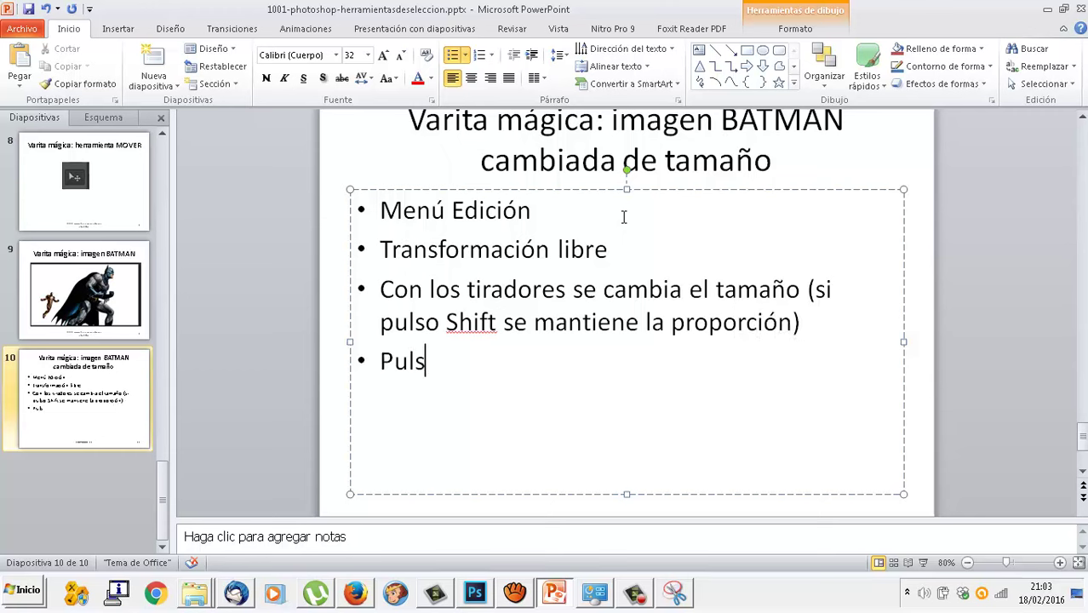
{"action": "type", "text": "at"}
{"action": "type", "text": "Intro apra "}
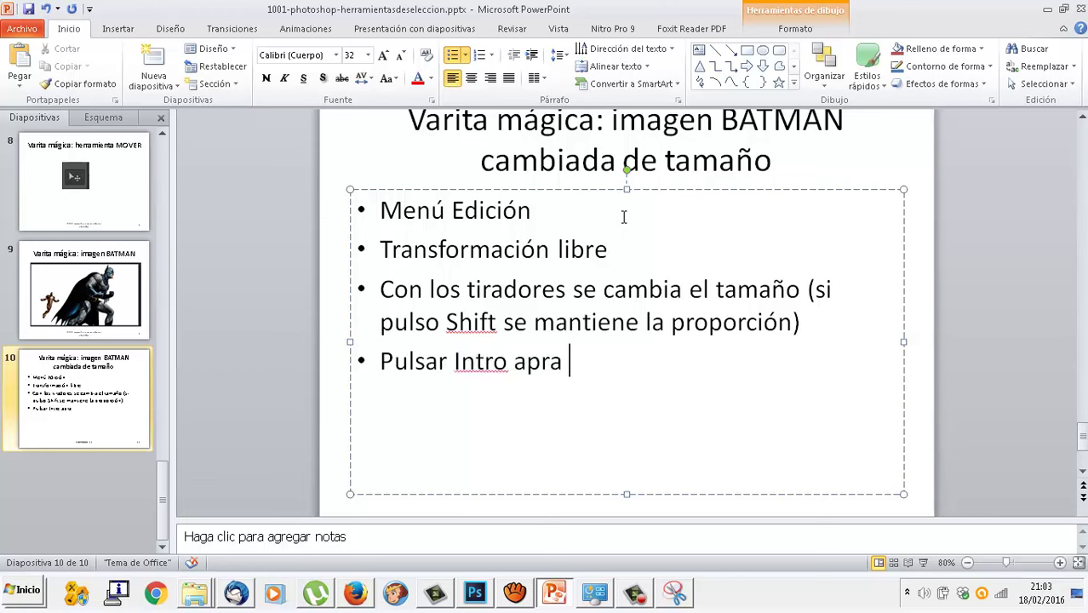
{"action": "type", "text": "ter"}
{"action": "key", "text": "BackSpace"}
{"action": "key", "text": "BackSpace"}
{"action": "key", "text": "BackSpace"}
{"action": "key", "text": "BackSpace"}
{"action": "key", "text": "BackSpace"}
{"action": "key", "text": "BackSpace"}
{"action": "key", "text": "BackSpace"}
{"action": "type", "text": "pa"}
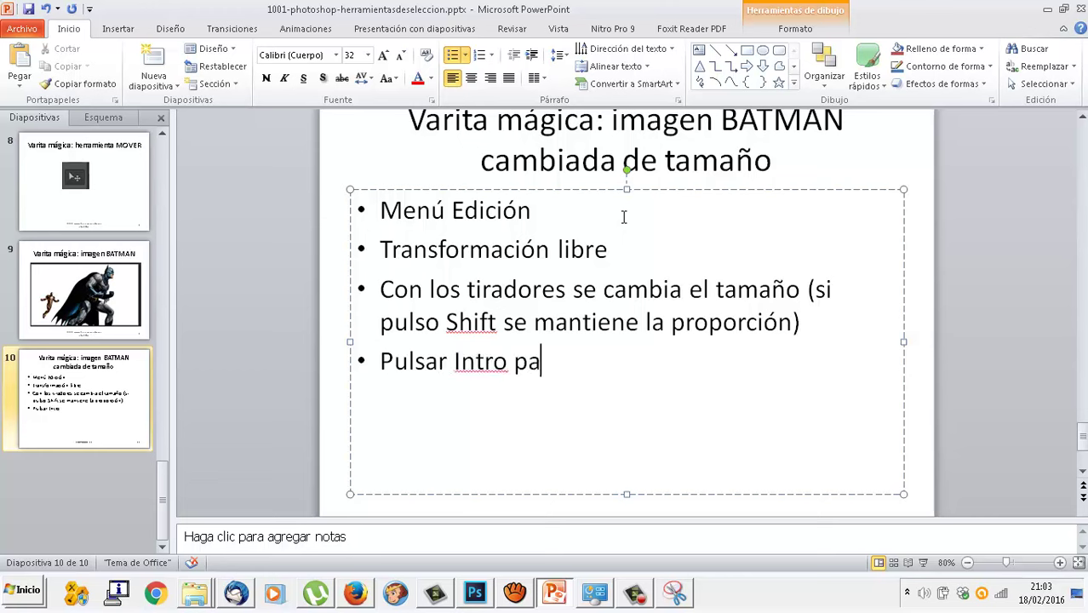
{"action": "type", "text": "ra terminar."}
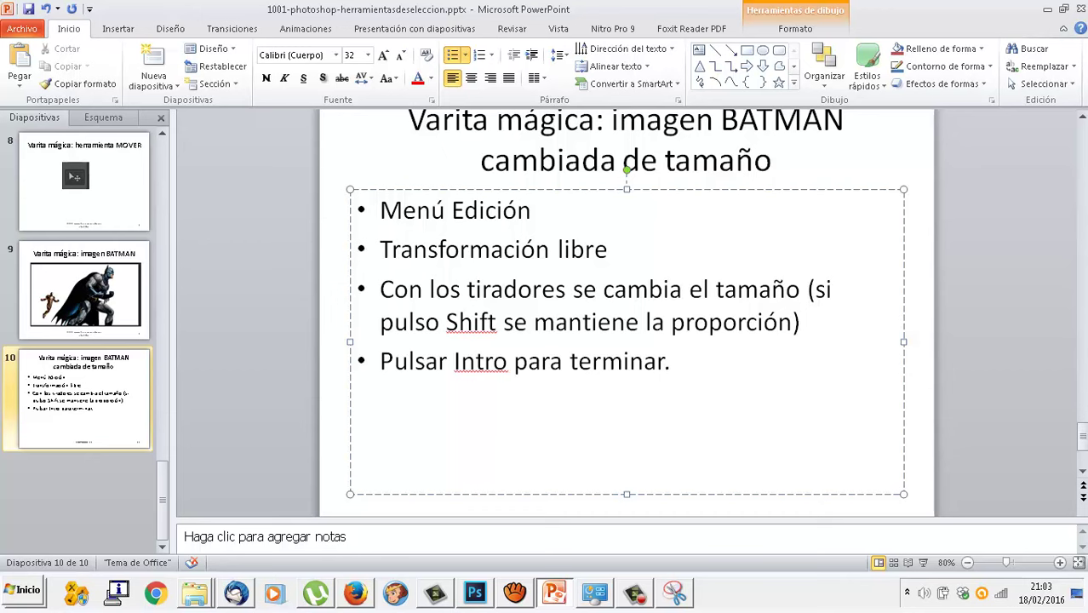
{"action": "left_click", "coordinate": [46, 9]}
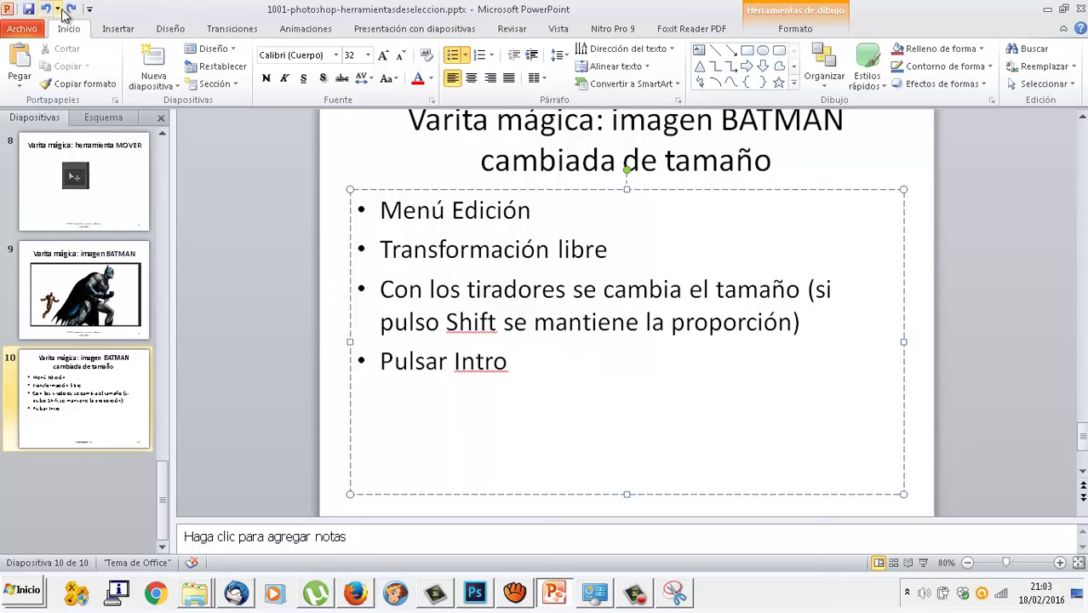
{"action": "left_click", "coordinate": [71, 8]}
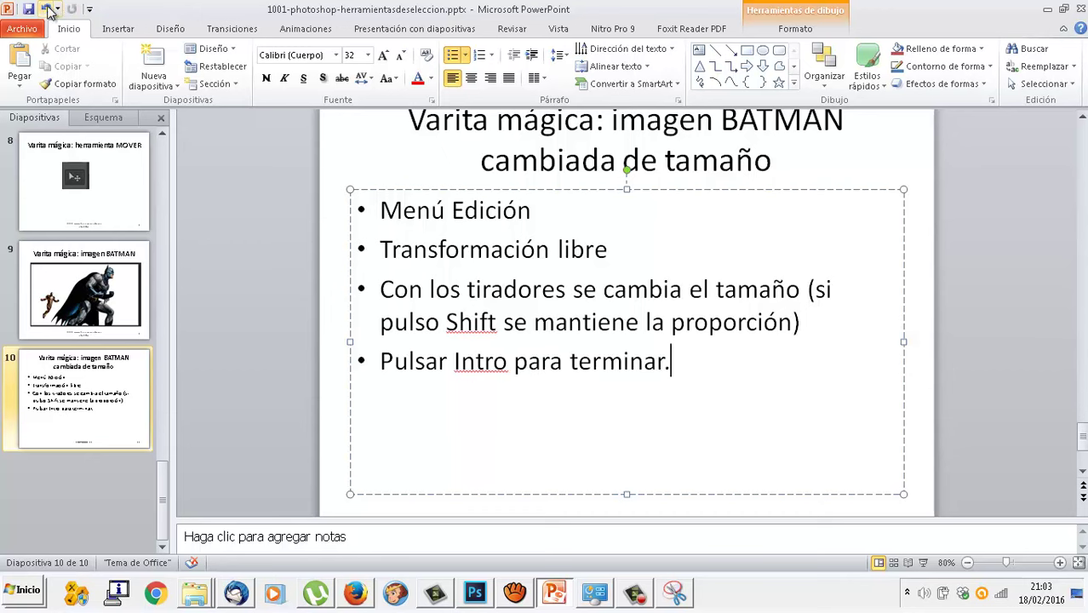
{"action": "left_click", "coordinate": [482, 593]}
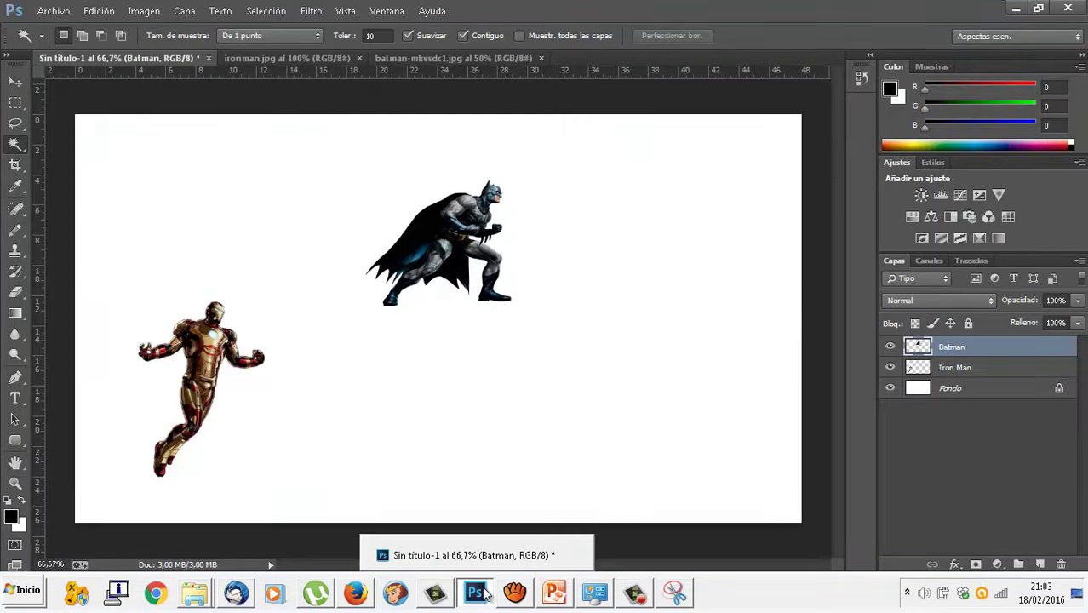
Open hulk.jpg, keeping its embedded colour profile
{"action": "left_click", "coordinate": [53, 10]}
{"action": "left_click", "coordinate": [53, 39]}
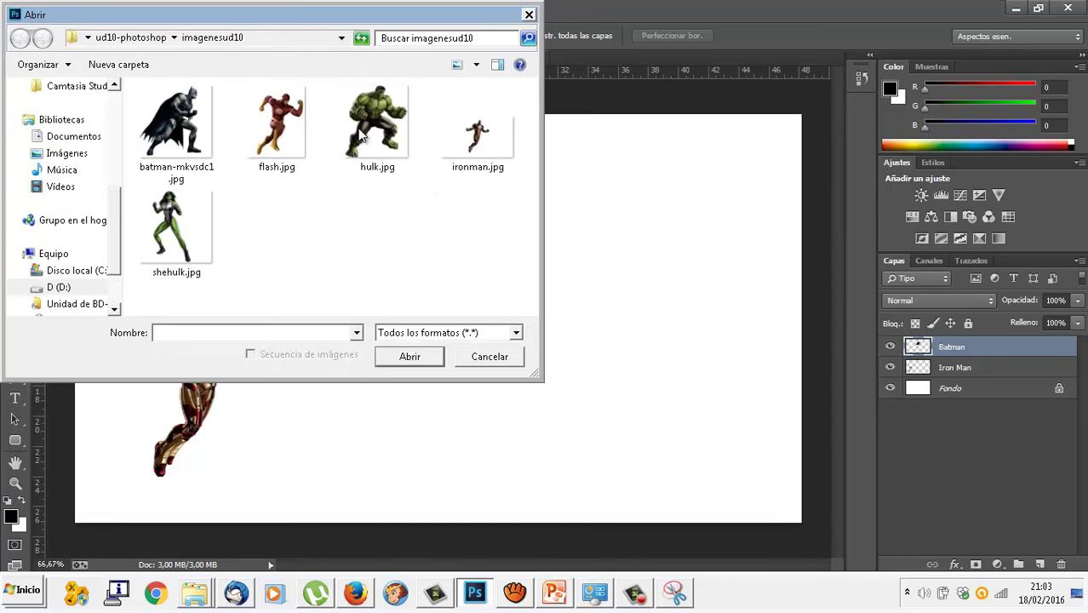
{"action": "key", "text": "Escape"}
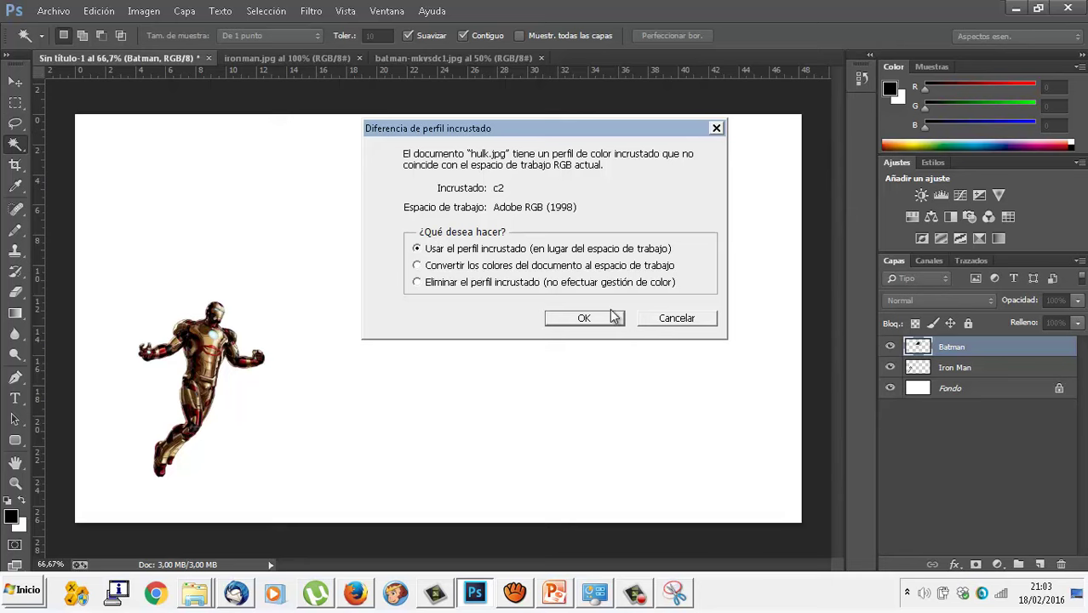
{"action": "left_click", "coordinate": [611, 317]}
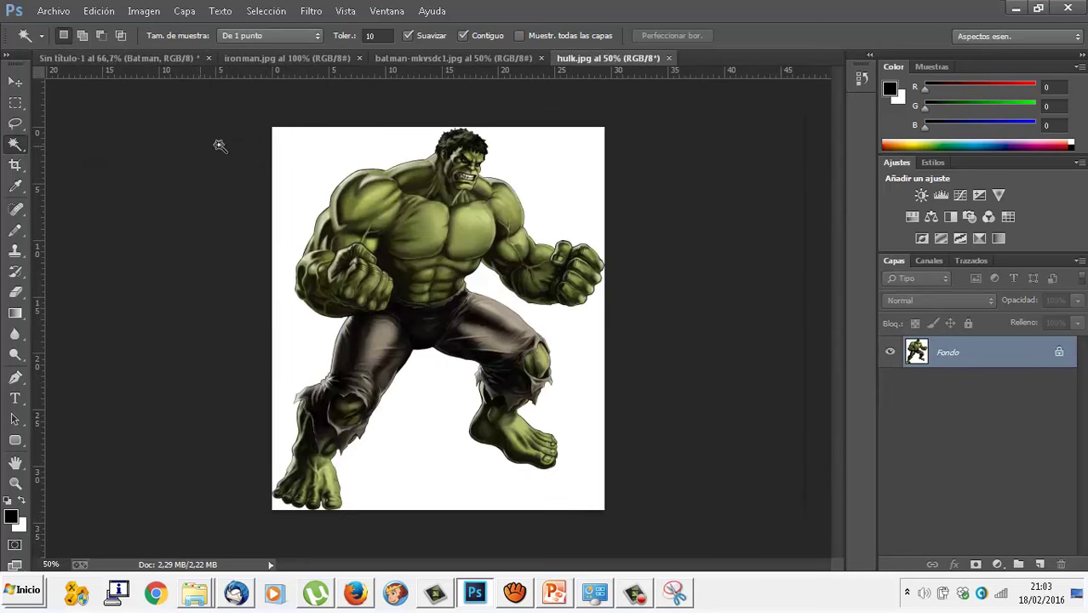
Magic-wand the white background, Shift-adding the areas near Hulk's head and between his legs
{"action": "left_click", "coordinate": [319, 152]}
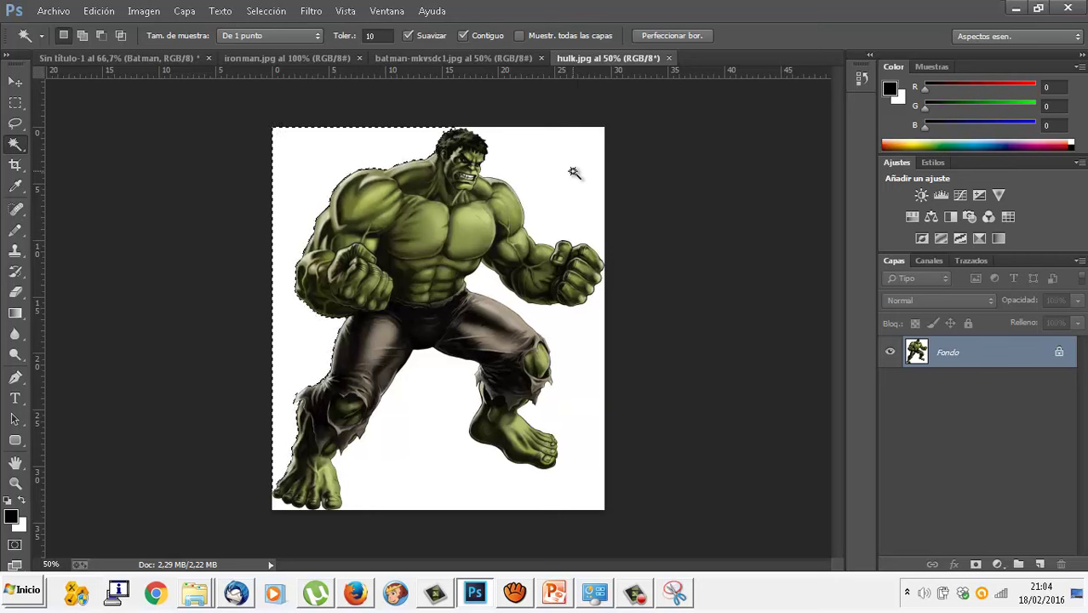
{"action": "key", "text": "shift"}
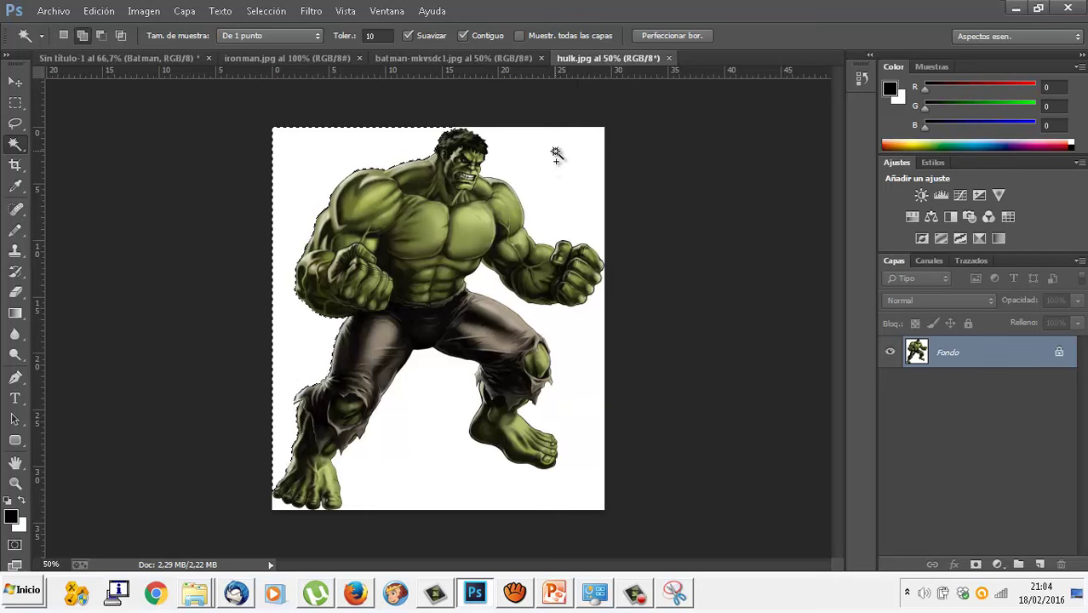
{"action": "left_click", "coordinate": [556, 153], "text": "shift"}
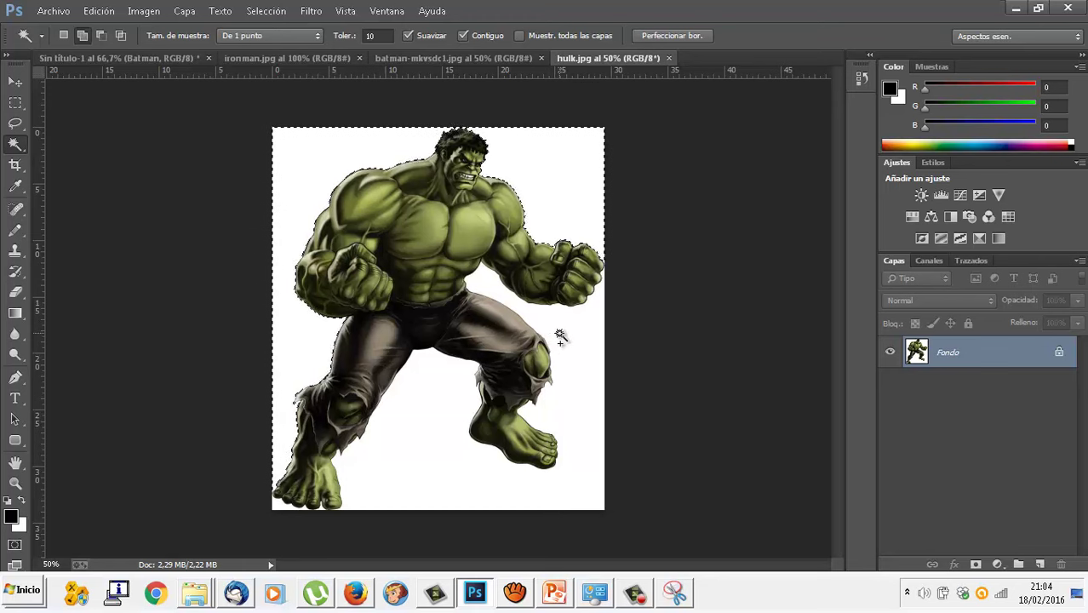
{"action": "left_click", "coordinate": [427, 473], "text": "shift"}
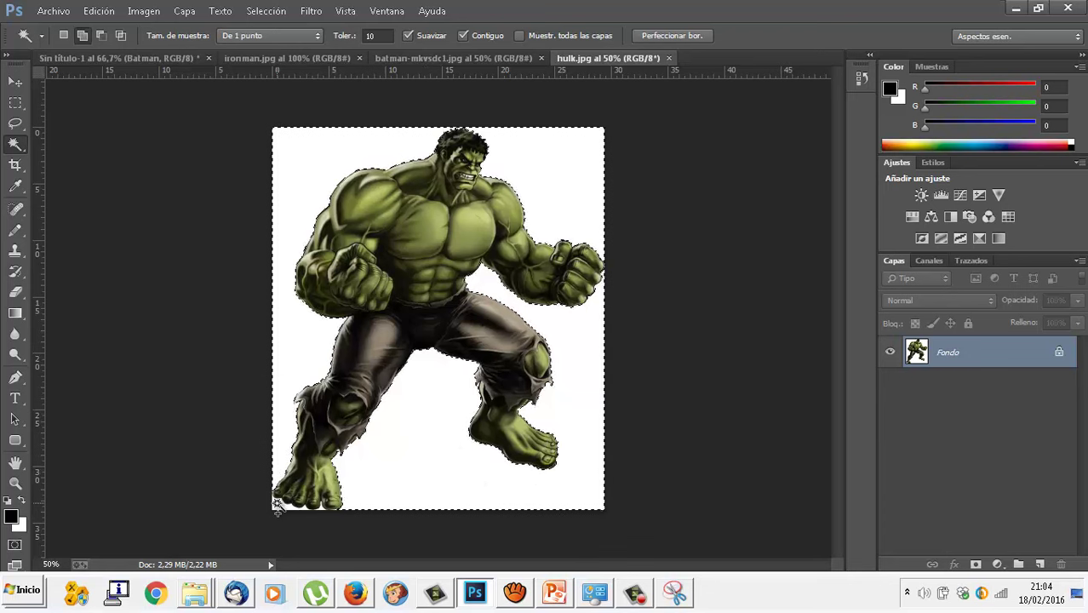
Invert the selection, copy Hulk, and paste him into Sin título-1 as Capa 1
{"action": "left_click", "coordinate": [265, 11]}
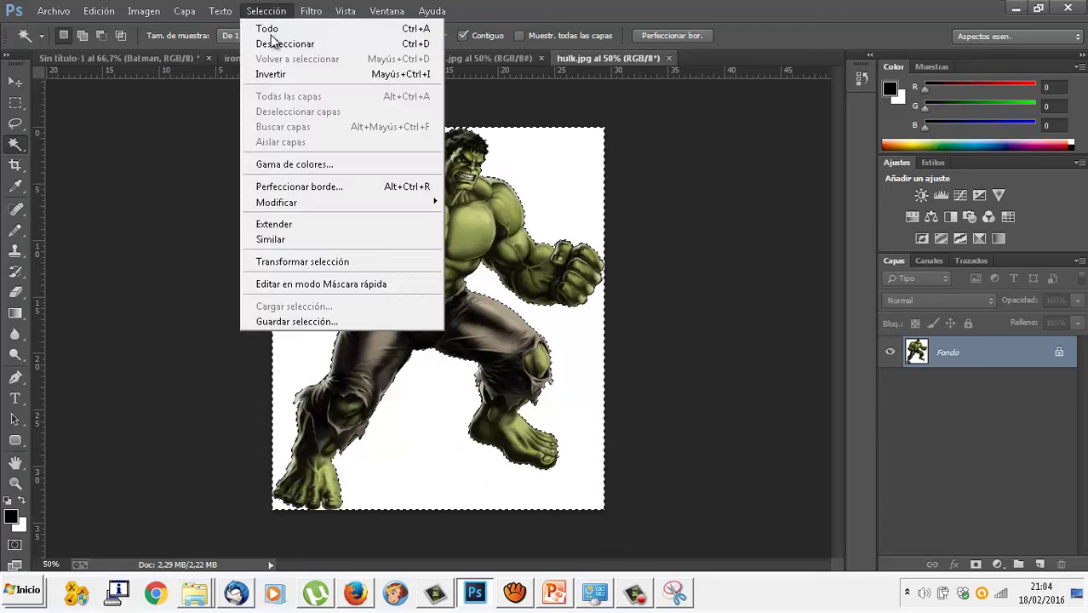
{"action": "left_click", "coordinate": [271, 74]}
{"action": "left_click", "coordinate": [99, 12]}
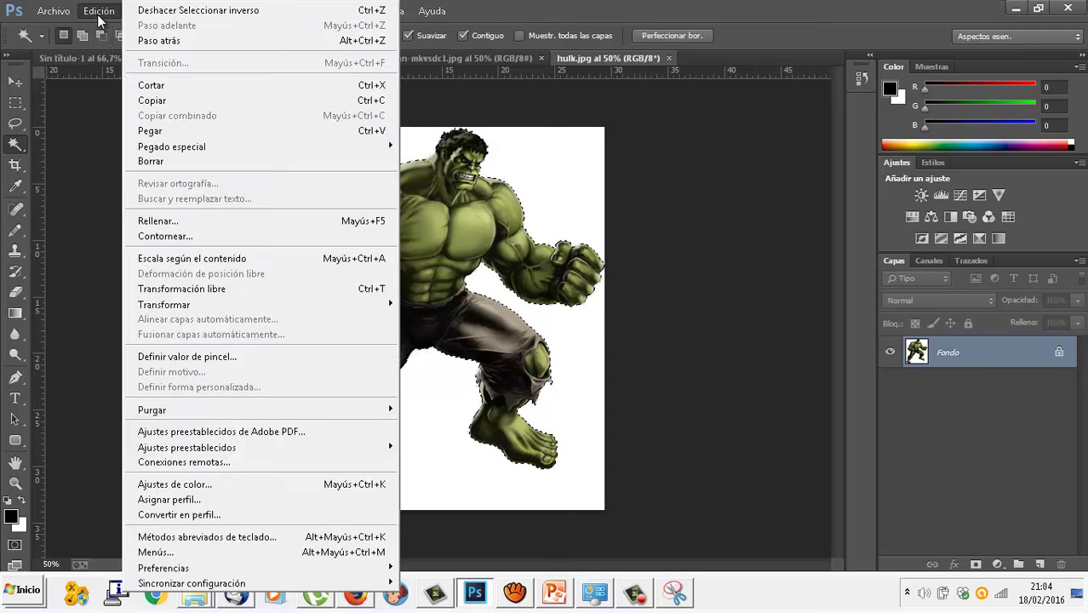
{"action": "left_click", "coordinate": [146, 102]}
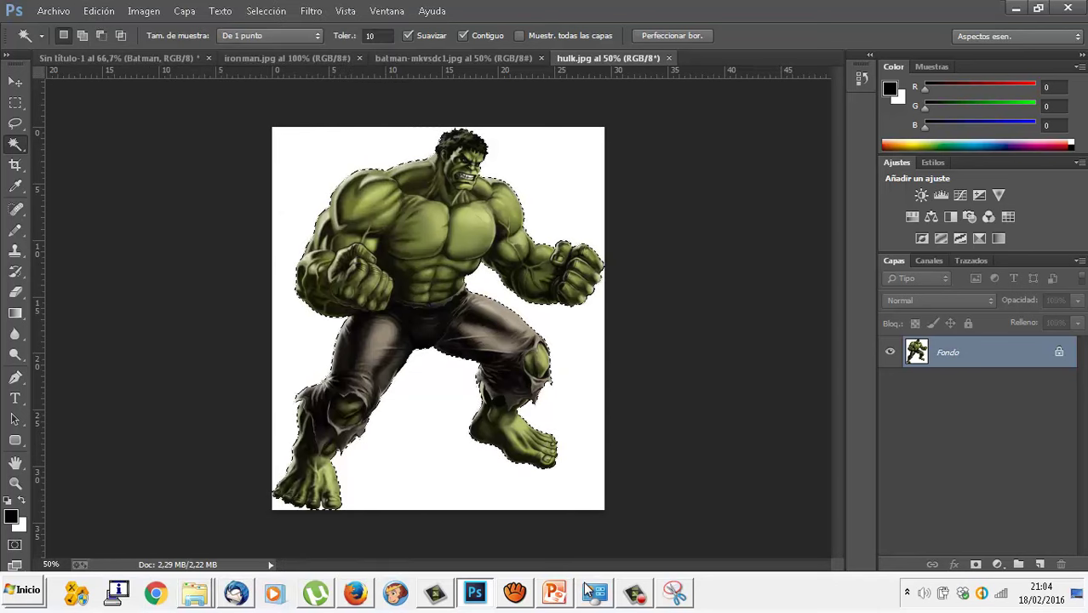
{"action": "left_click", "coordinate": [555, 593]}
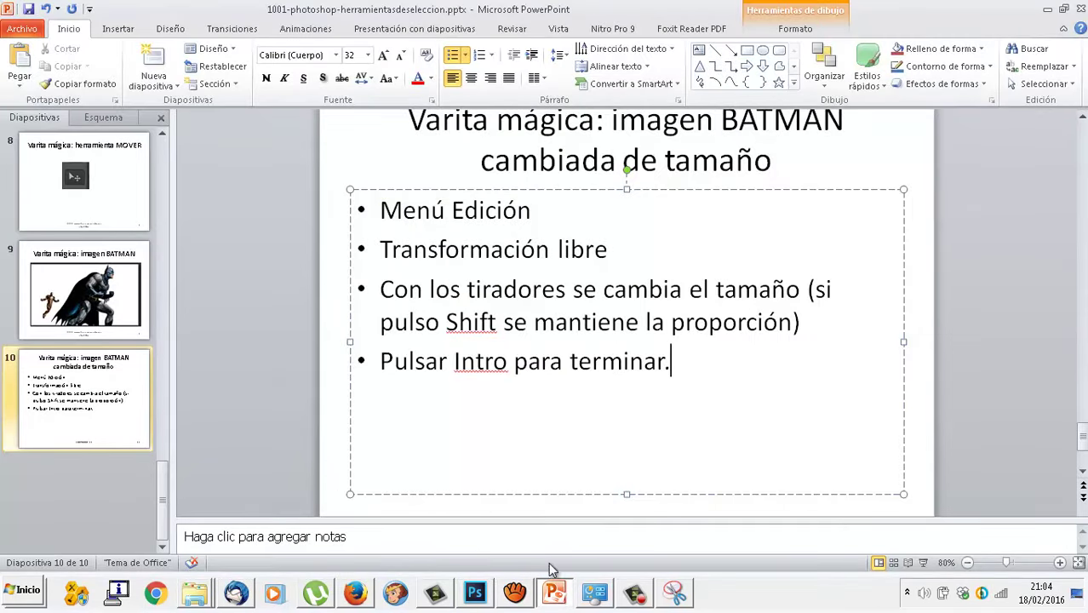
{"action": "left_click", "coordinate": [560, 593]}
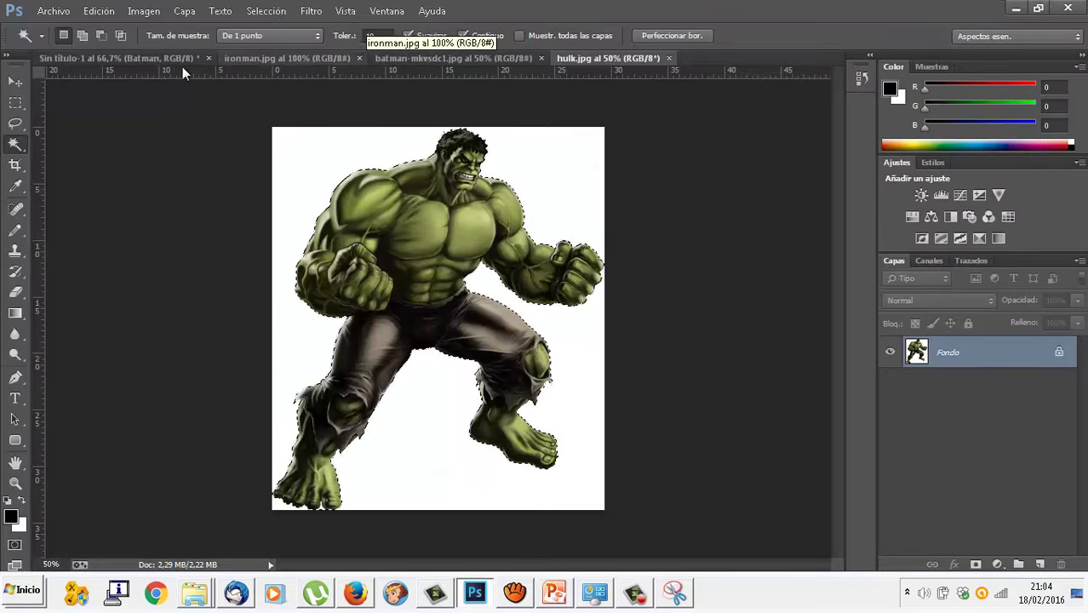
{"action": "left_click", "coordinate": [146, 58]}
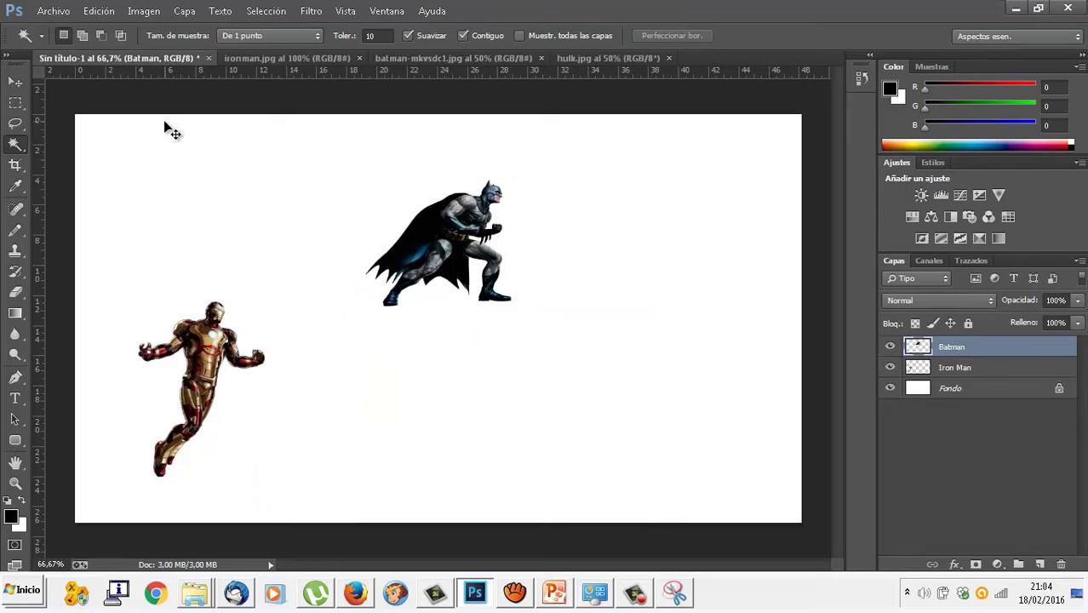
{"action": "key", "text": "ctrl+v"}
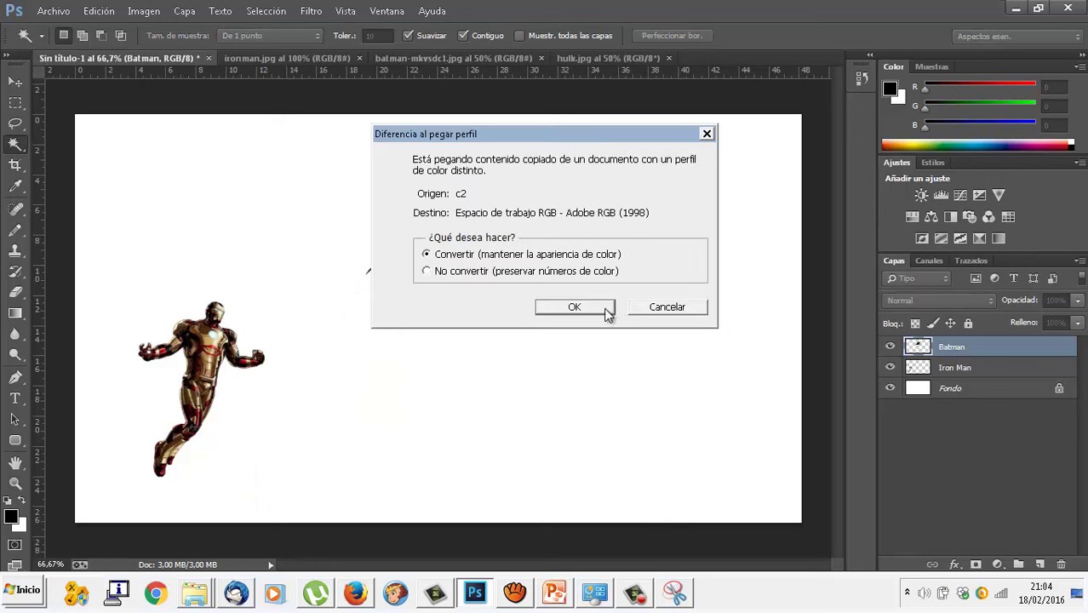
{"action": "left_click", "coordinate": [607, 311]}
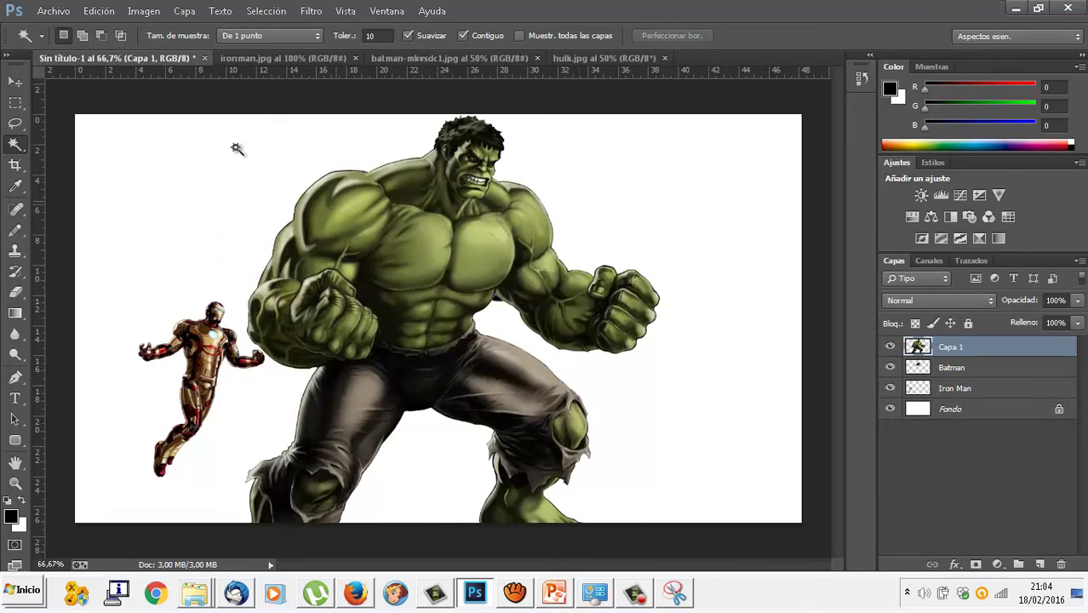
Free-transform Hulk to about half size and move him to the lower right
{"action": "left_click", "coordinate": [98, 10]}
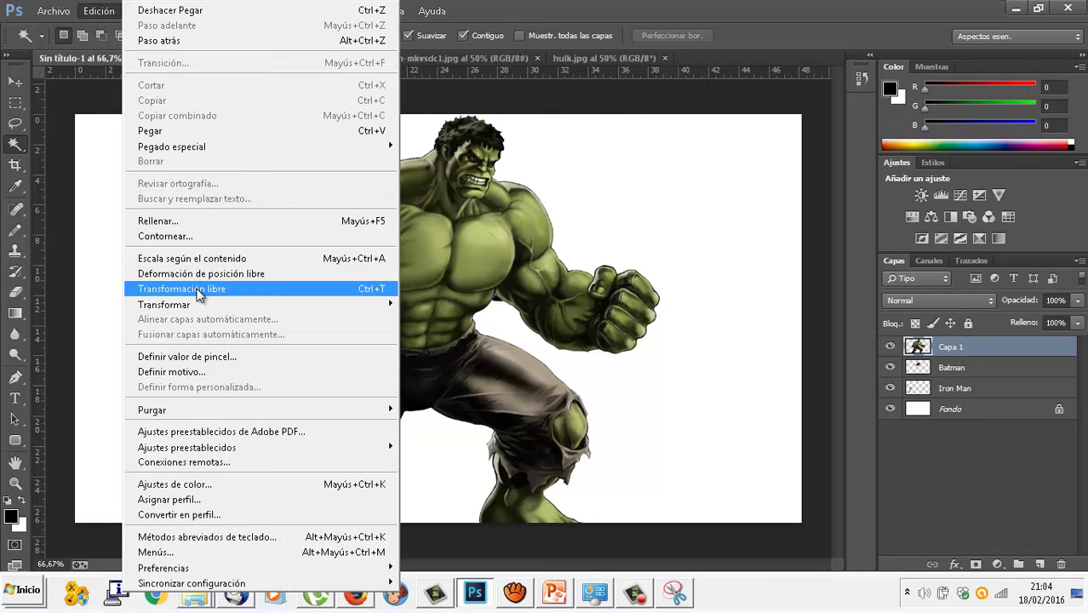
{"action": "left_click", "coordinate": [199, 291]}
{"action": "left_click_drag", "start_coordinate": [218, 118], "coordinate": [439, 369]}
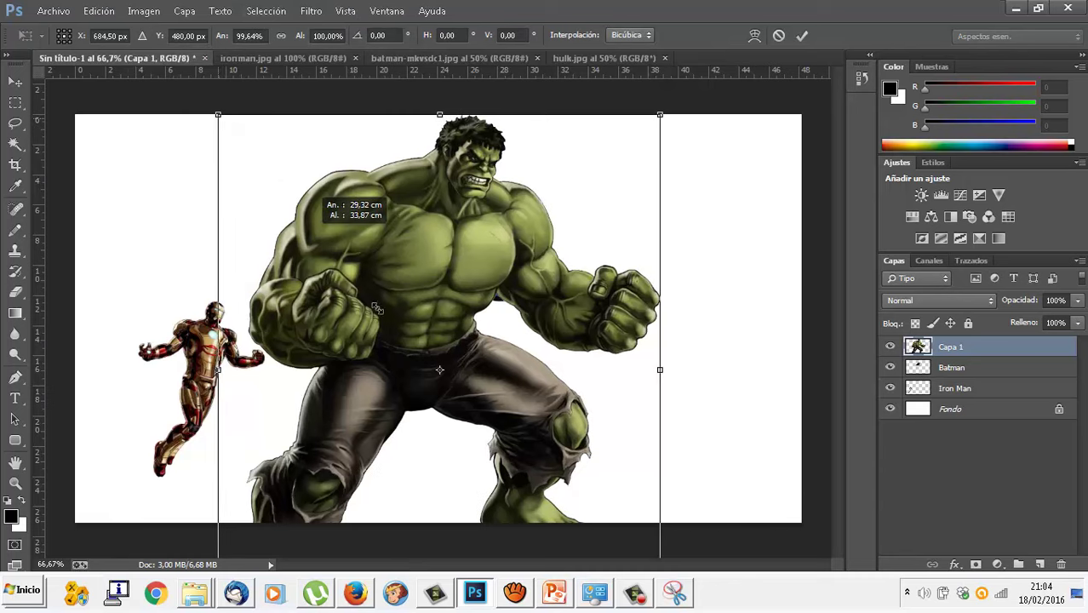
{"action": "left_click_drag", "start_coordinate": [538, 422], "coordinate": [669, 324]}
{"action": "key", "text": "Return"}
Save the layered composition as Photoshop file ud1001-ejercicio1.psd with maximized compatibility
{"action": "key", "text": "w"}
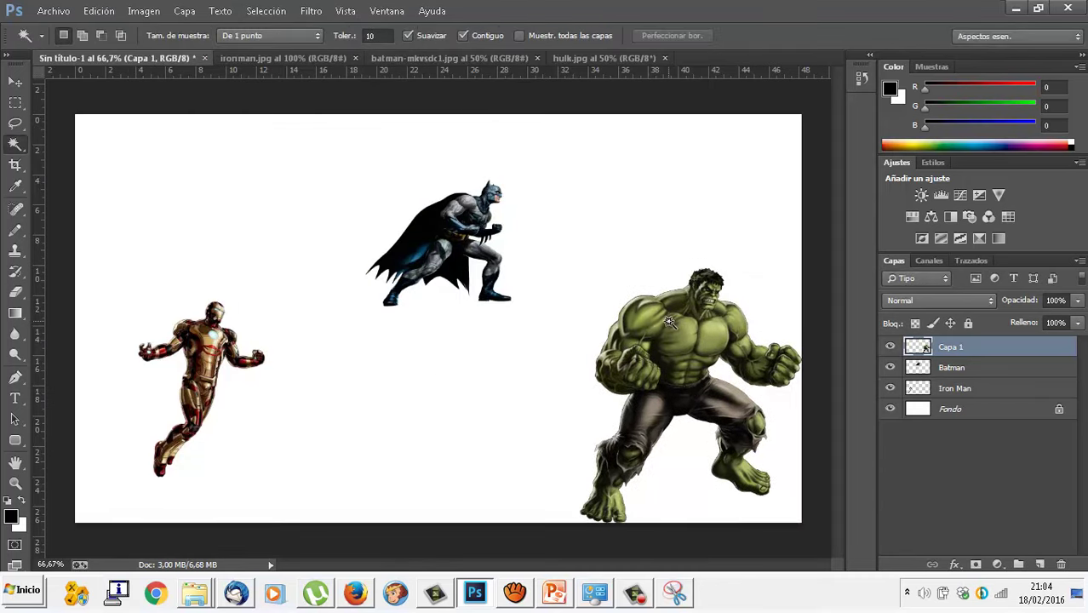
{"action": "left_click", "coordinate": [53, 11]}
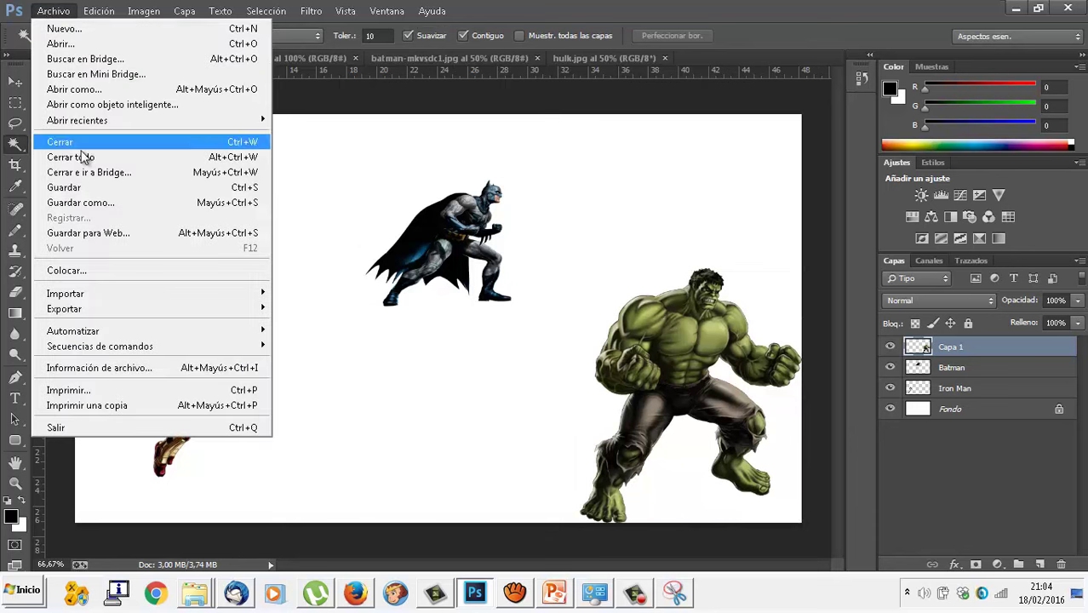
{"action": "left_click", "coordinate": [89, 189]}
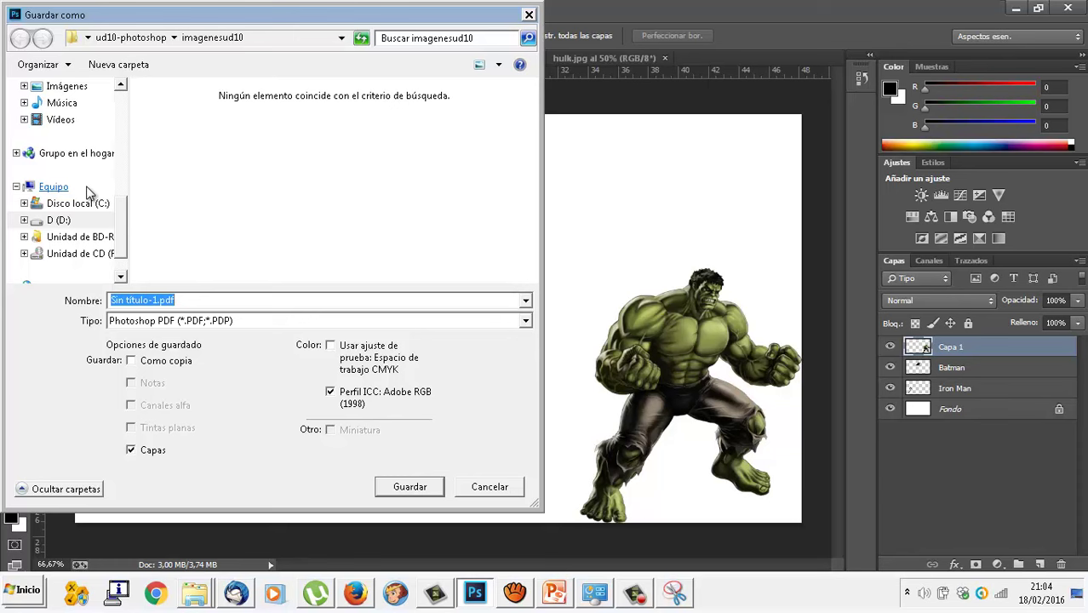
{"action": "left_click", "coordinate": [526, 321]}
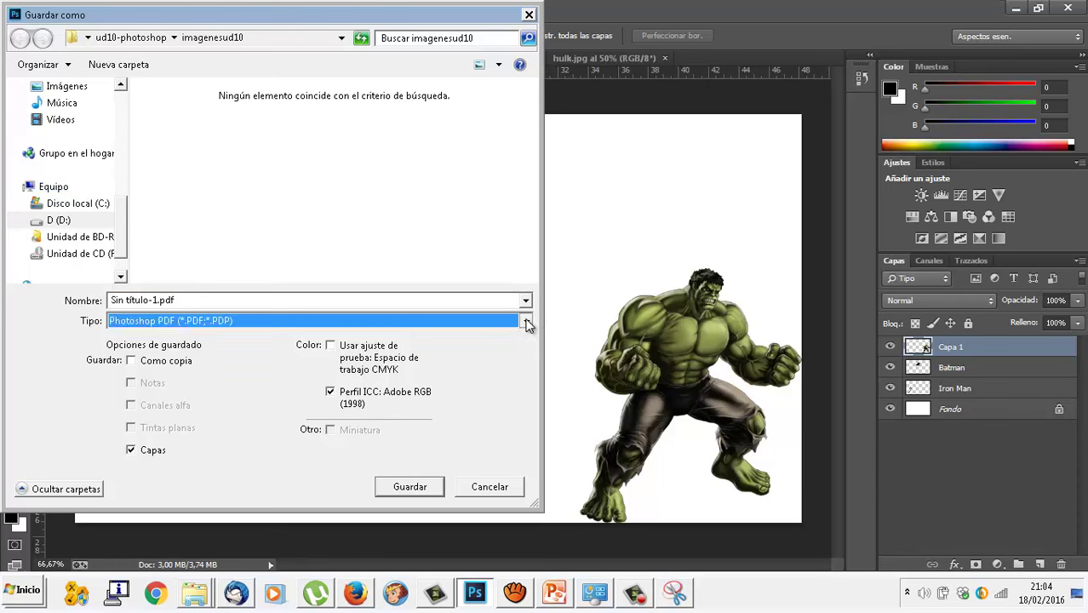
{"action": "left_click", "coordinate": [339, 337]}
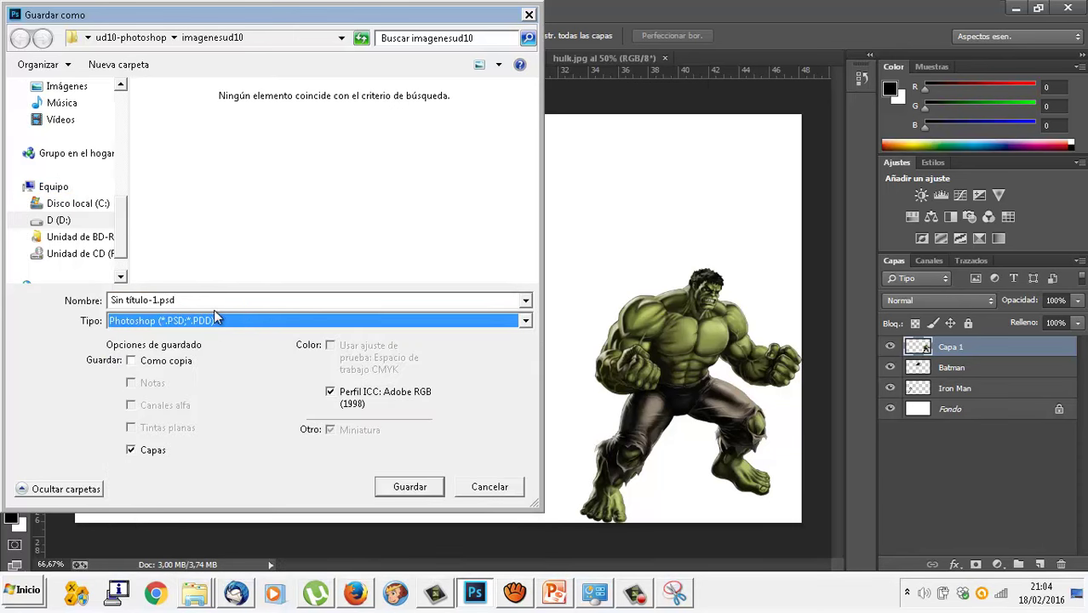
{"action": "left_click_drag", "start_coordinate": [158, 304], "coordinate": [66, 308]}
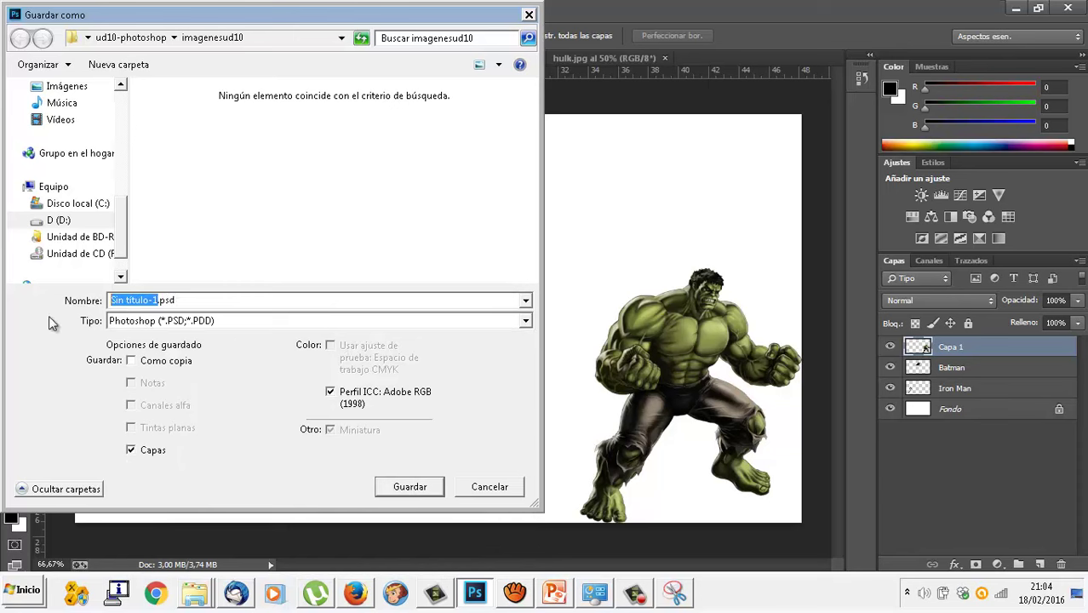
{"action": "type", "text": "ud1001"}
{"action": "type", "text": "-ejercicio1"}
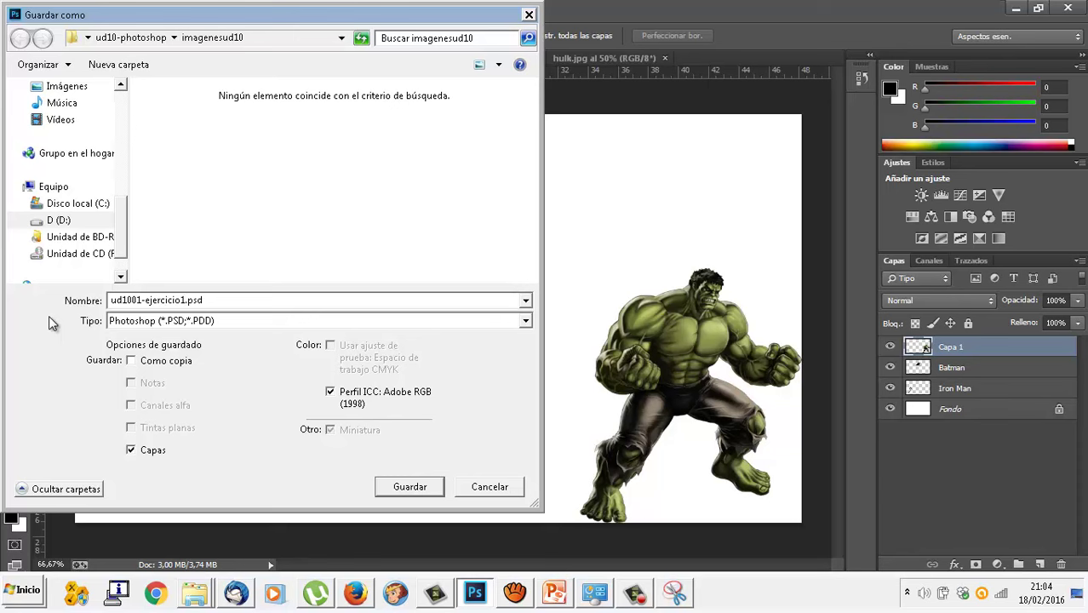
{"action": "key", "text": "Return"}
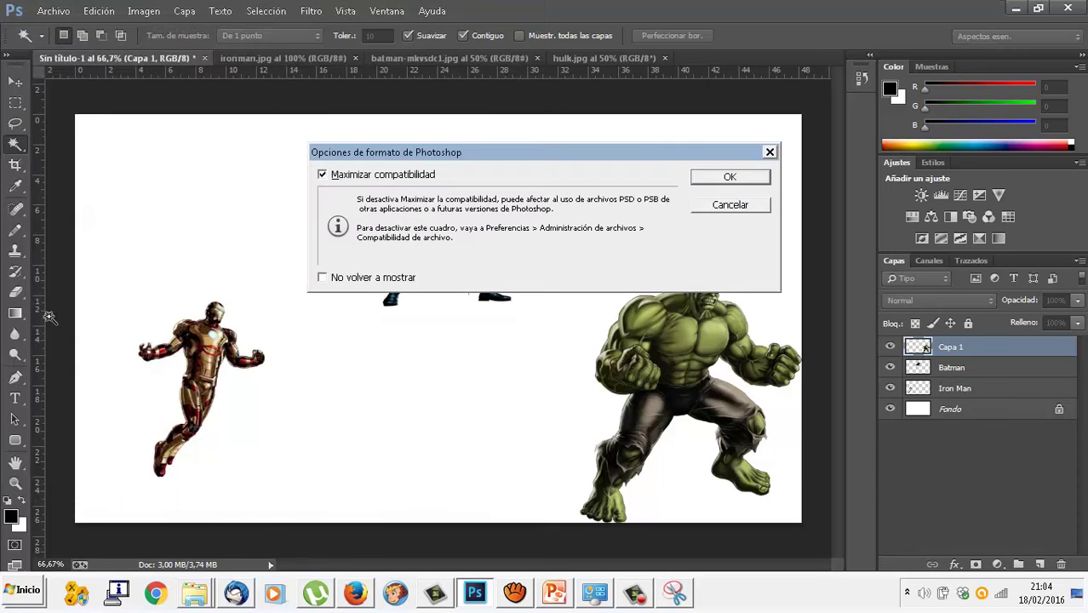
{"action": "left_click", "coordinate": [725, 176]}
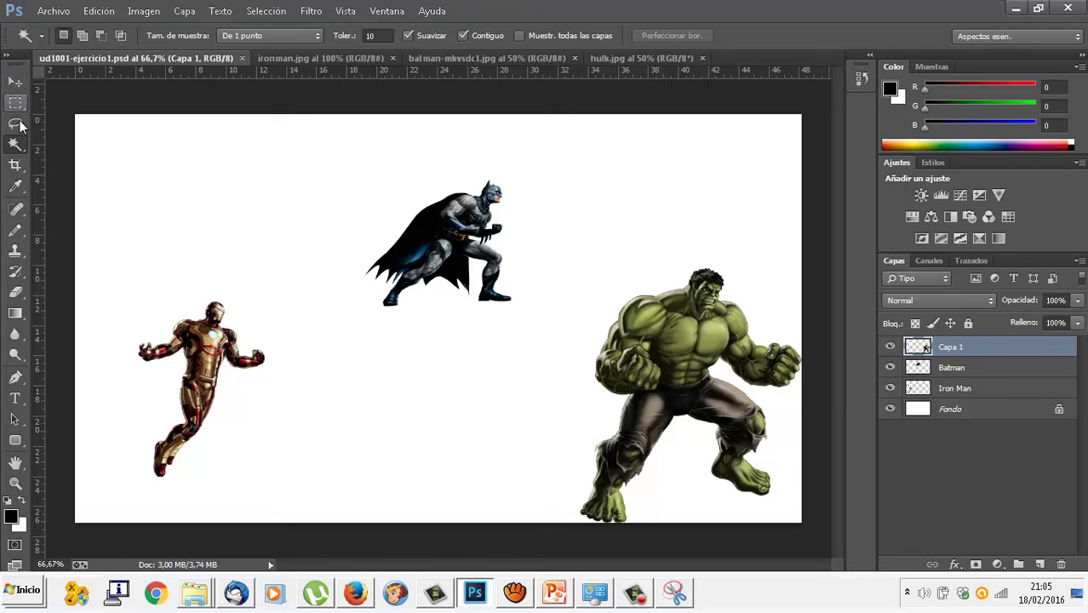
Rename the pasted Capa 1 layer to Hulk
{"action": "left_click", "coordinate": [15, 82]}
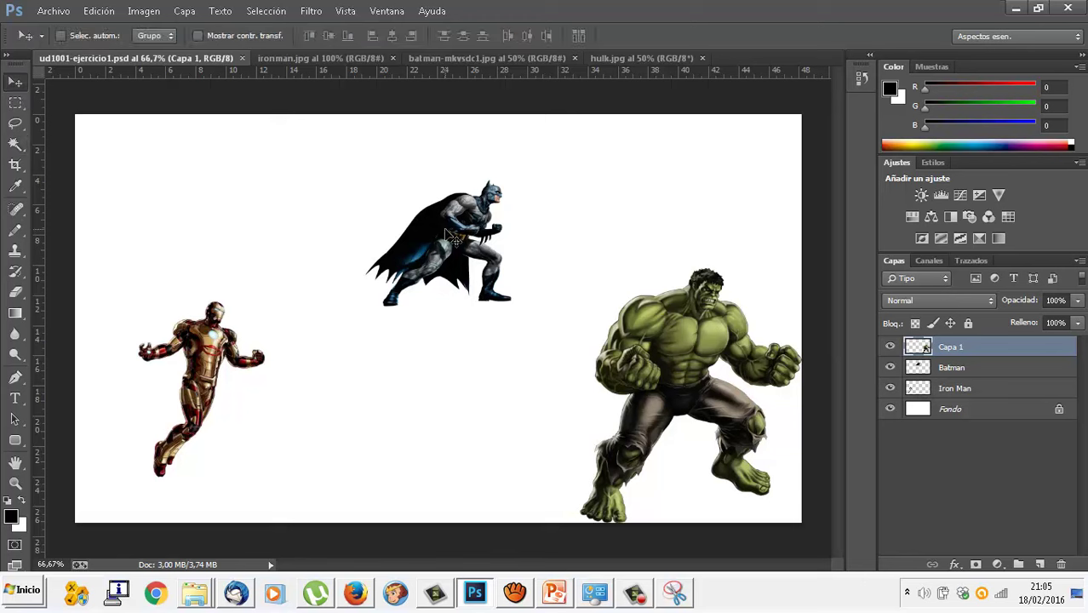
{"action": "double_click", "coordinate": [950, 347]}
{"action": "type", "text": "Hulk"}
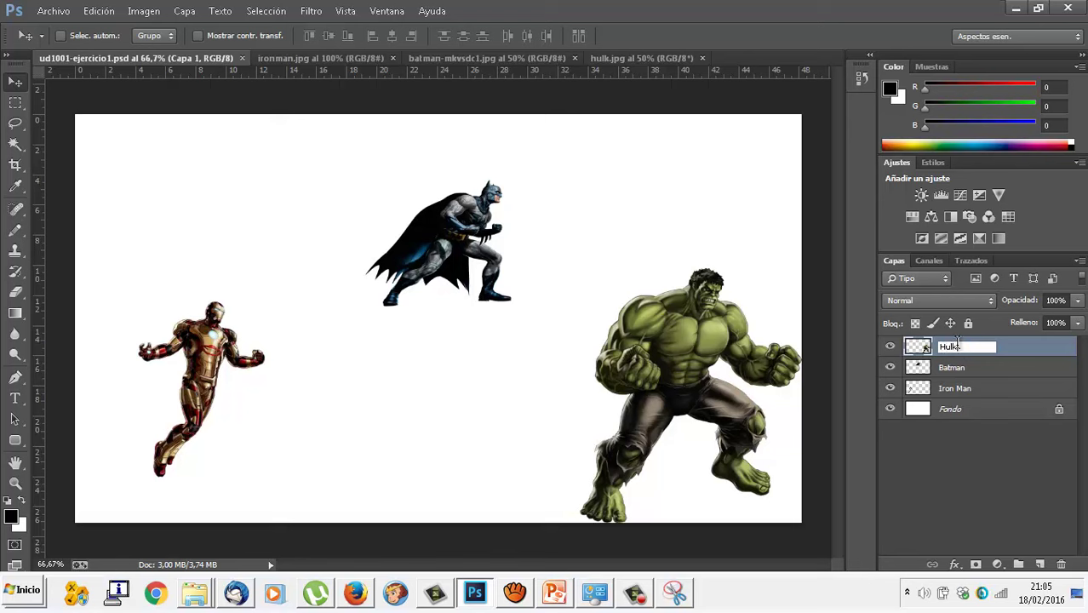
{"action": "key", "text": "Return"}
Shift Hulk slightly left, Batman further left and Iron Man slightly lower on the canvas
{"action": "left_click_drag", "start_coordinate": [682, 312], "coordinate": [640, 307]}
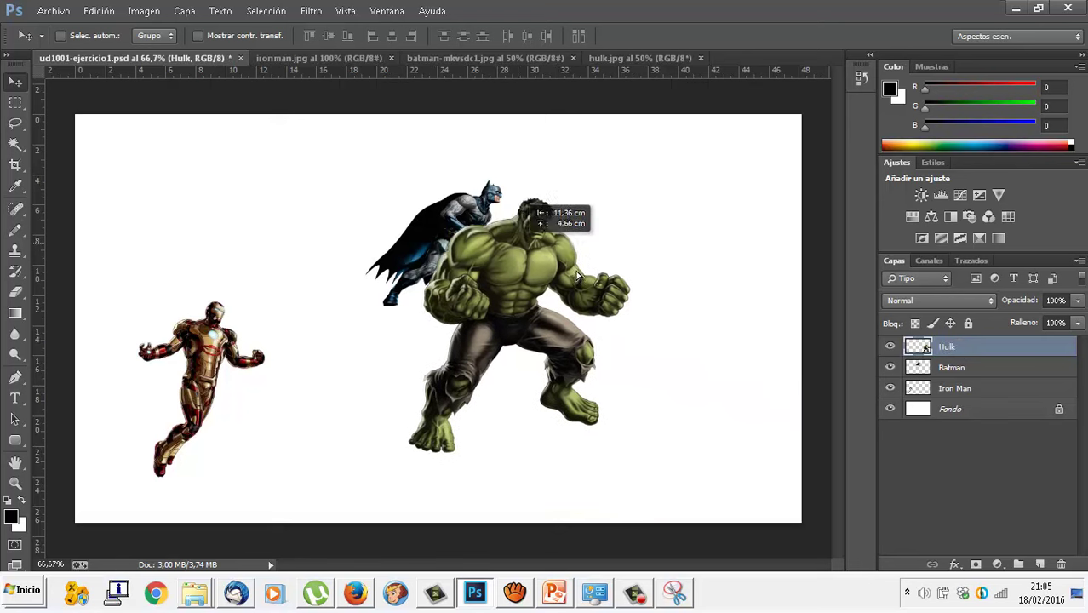
{"action": "left_click", "coordinate": [942, 367]}
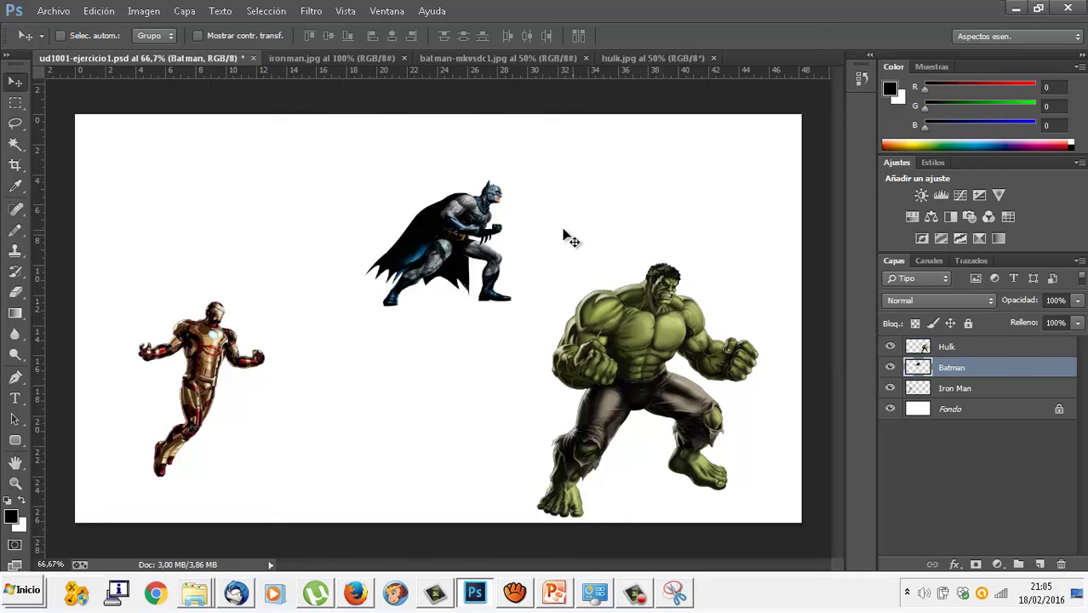
{"action": "left_click_drag", "start_coordinate": [470, 196], "coordinate": [402, 200]}
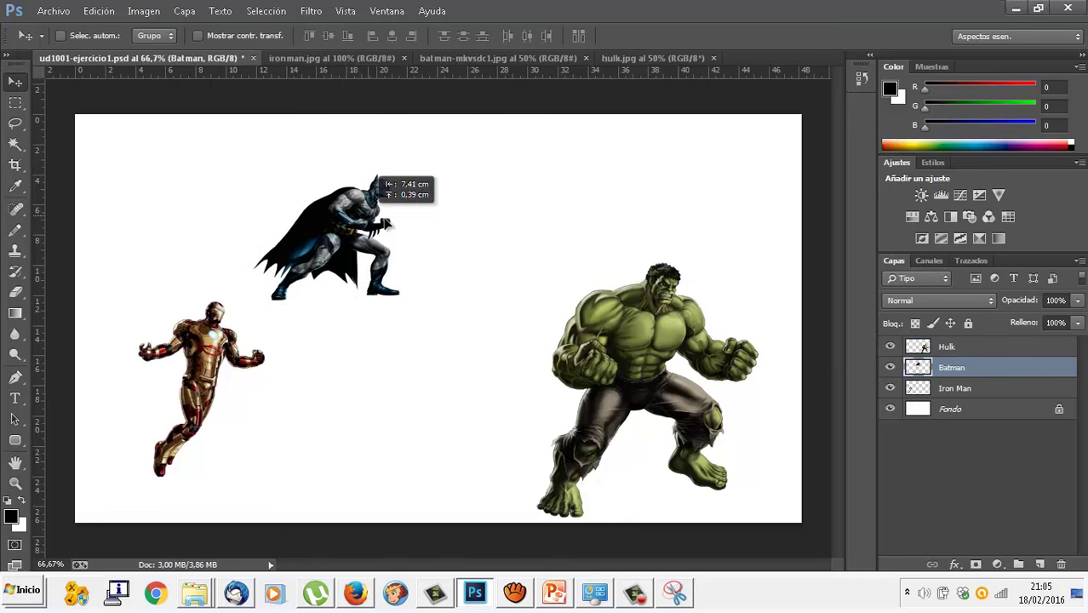
{"action": "left_click", "coordinate": [924, 390]}
{"action": "mouse_move", "coordinate": [223, 340]}
{"action": "left_mouse_down"}
{"action": "mouse_move", "coordinate": [219, 362]}
{"action": "mouse_move", "coordinate": [211, 356]}
{"action": "left_mouse_up"}
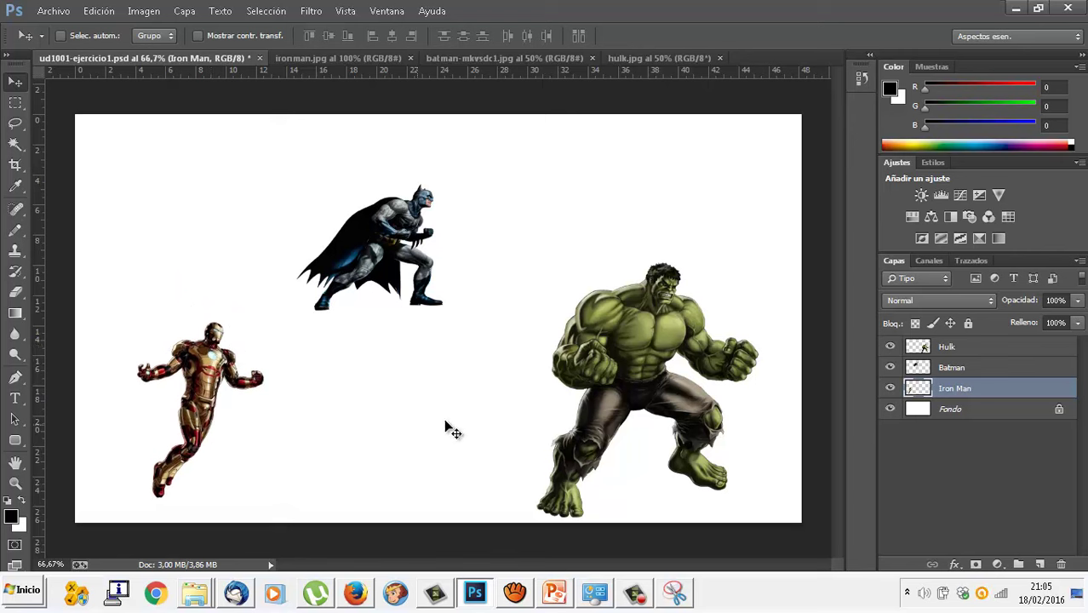
{"action": "left_click", "coordinate": [645, 594]}
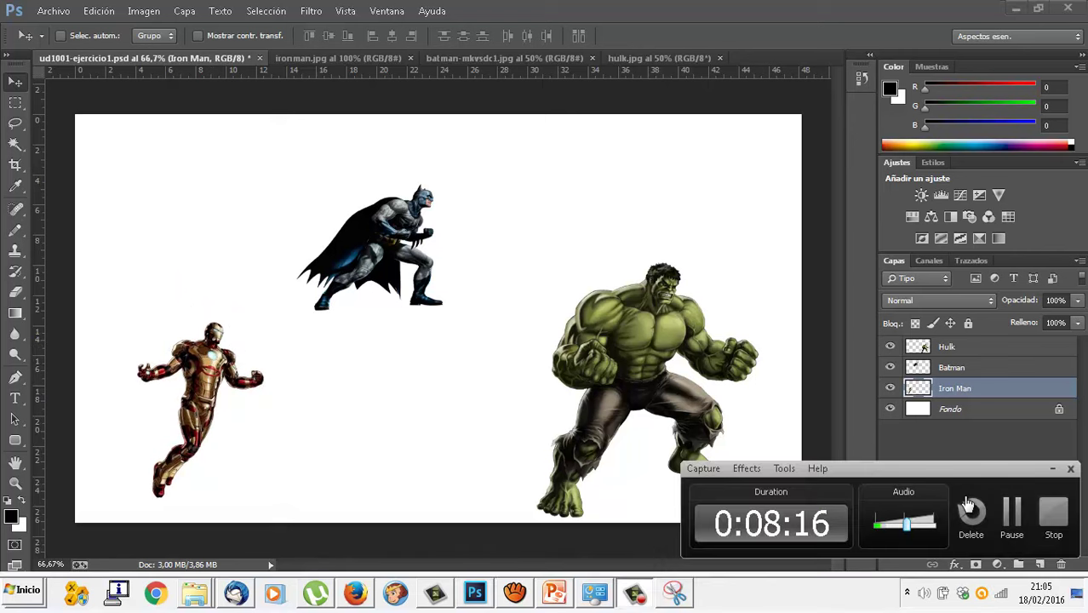